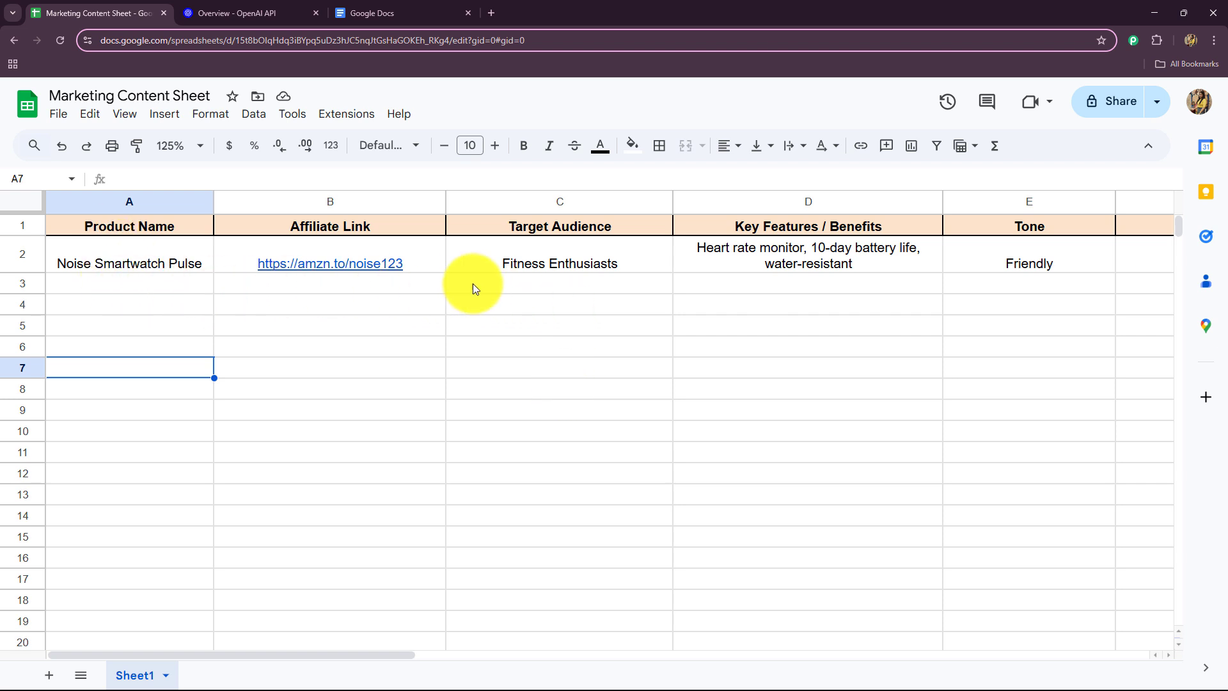
# - Look over the marketing content sheet's columns, the OpenAI platform overview and the recent documents in Google Docs
pyautogui.moveTo(230, 656); pyautogui.dragTo(466, 639)
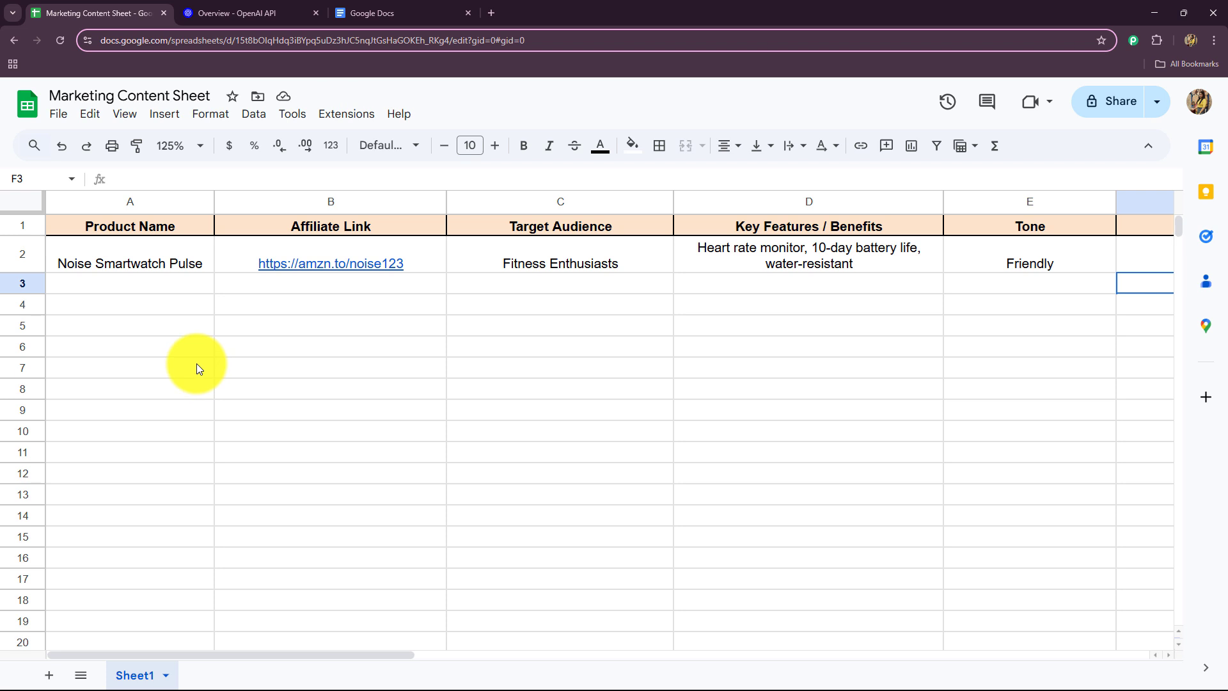
pyautogui.click(234, 13)
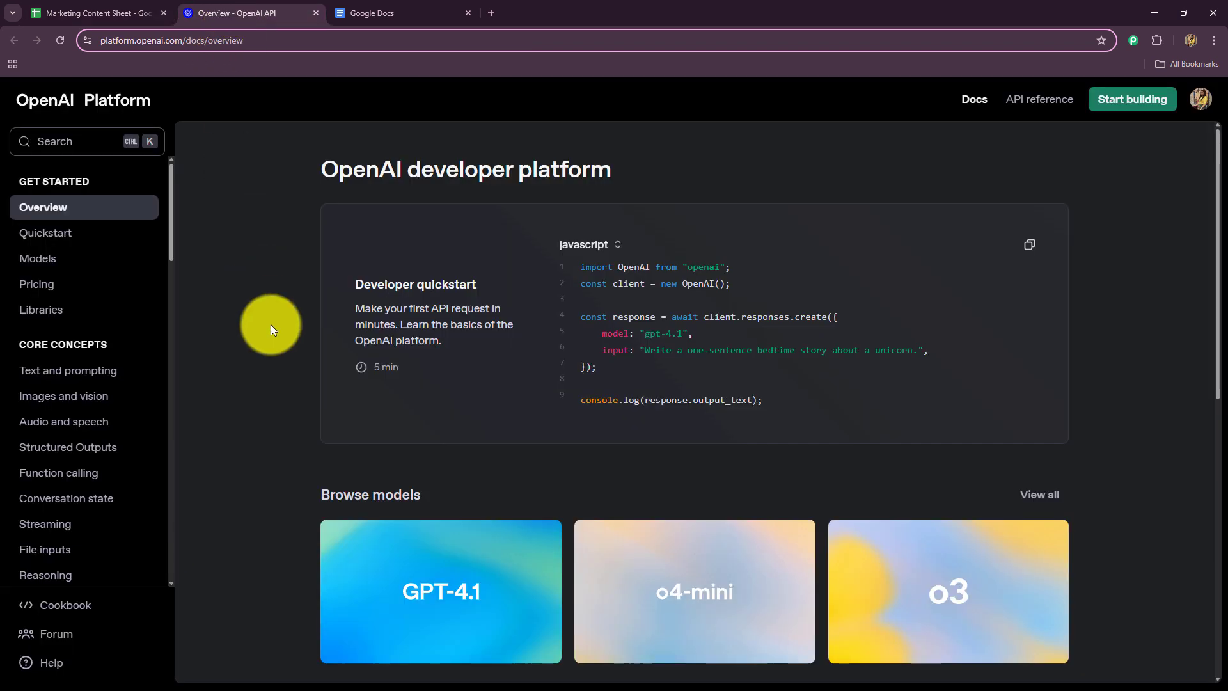
pyautogui.click(356, 18)
pyautogui.scroll(-4, 136, 535)
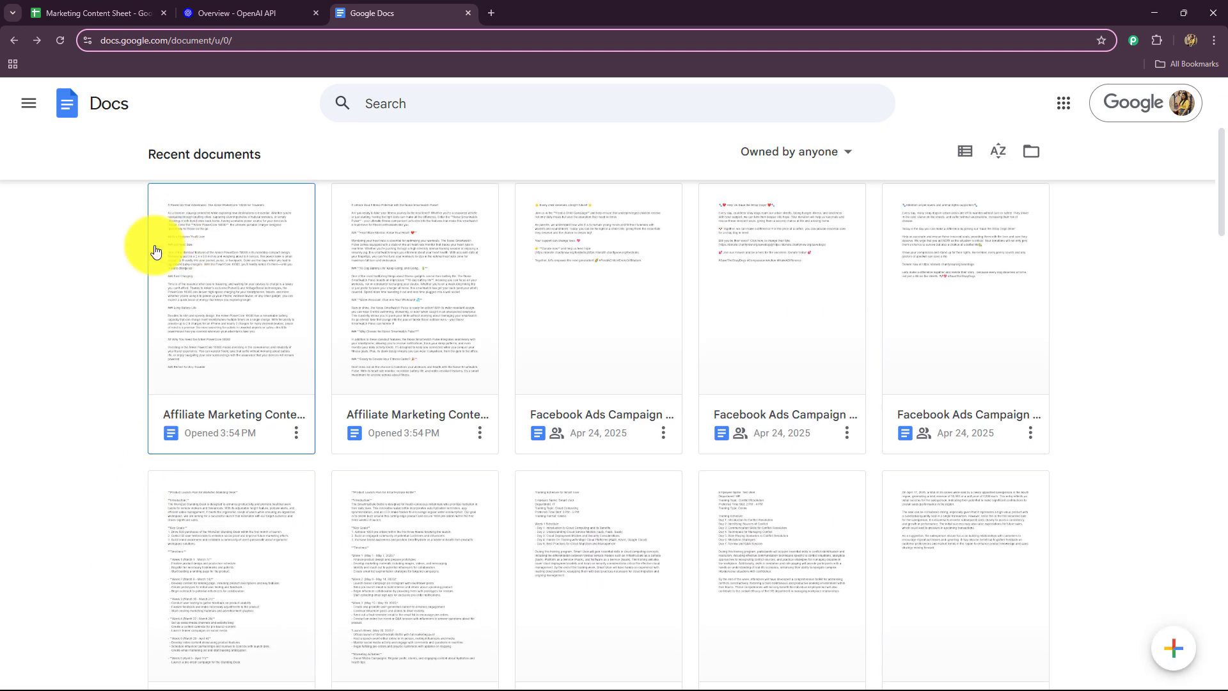
pyautogui.click(96, 13)
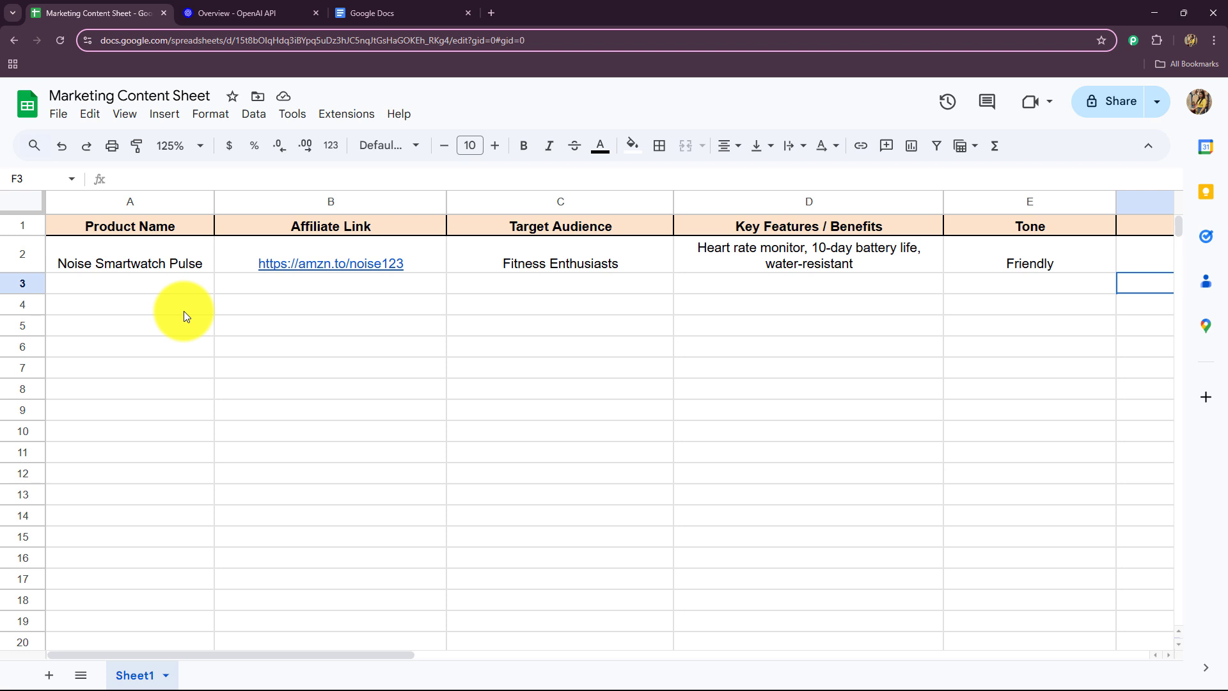
# - Fill row 3 with the Logitech MX Master 3 Mouse details for Remote Workers, ending with the centred goal "Improve conversion rates"
pyautogui.click(172, 289)
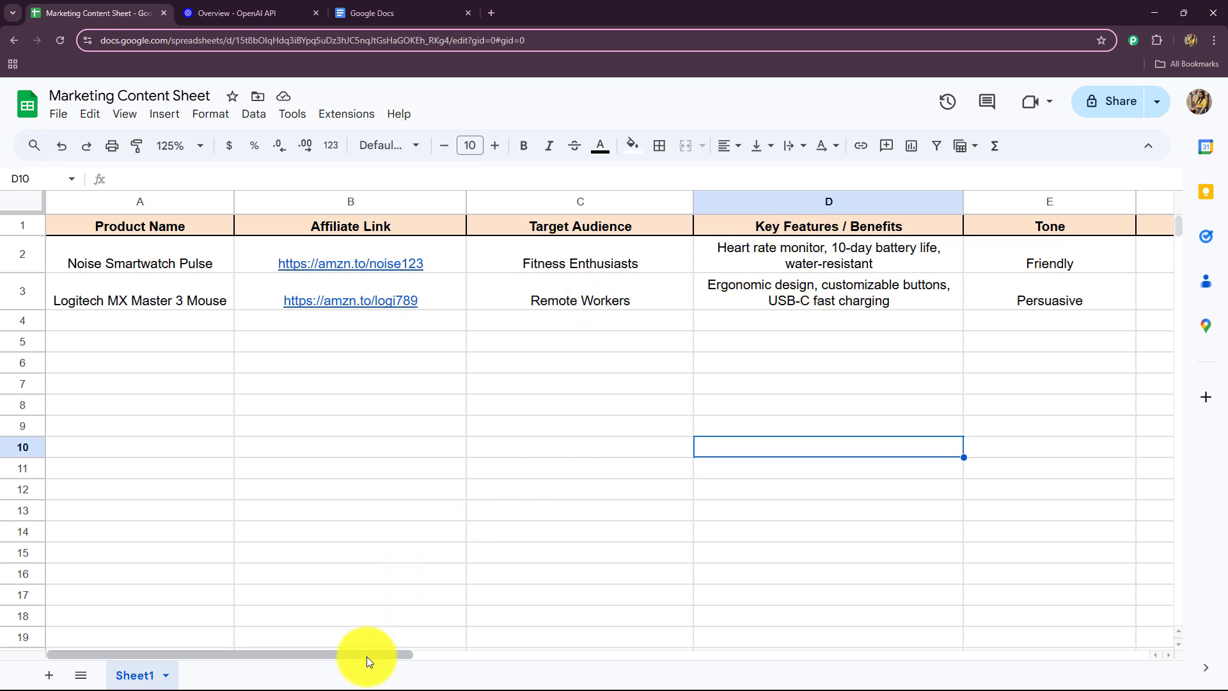
pyautogui.moveTo(367, 657); pyautogui.dragTo(499, 652)
pyautogui.click(964, 297)
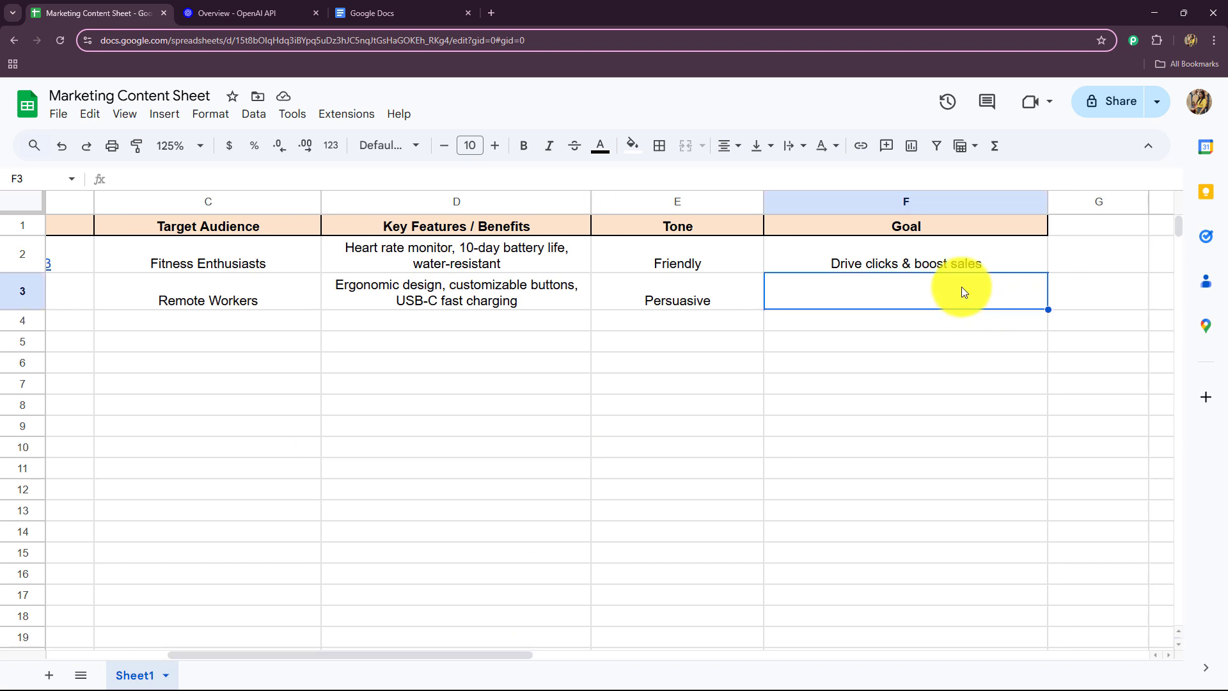
pyautogui.write('Improve conversion rates')
pyautogui.click(739, 146)
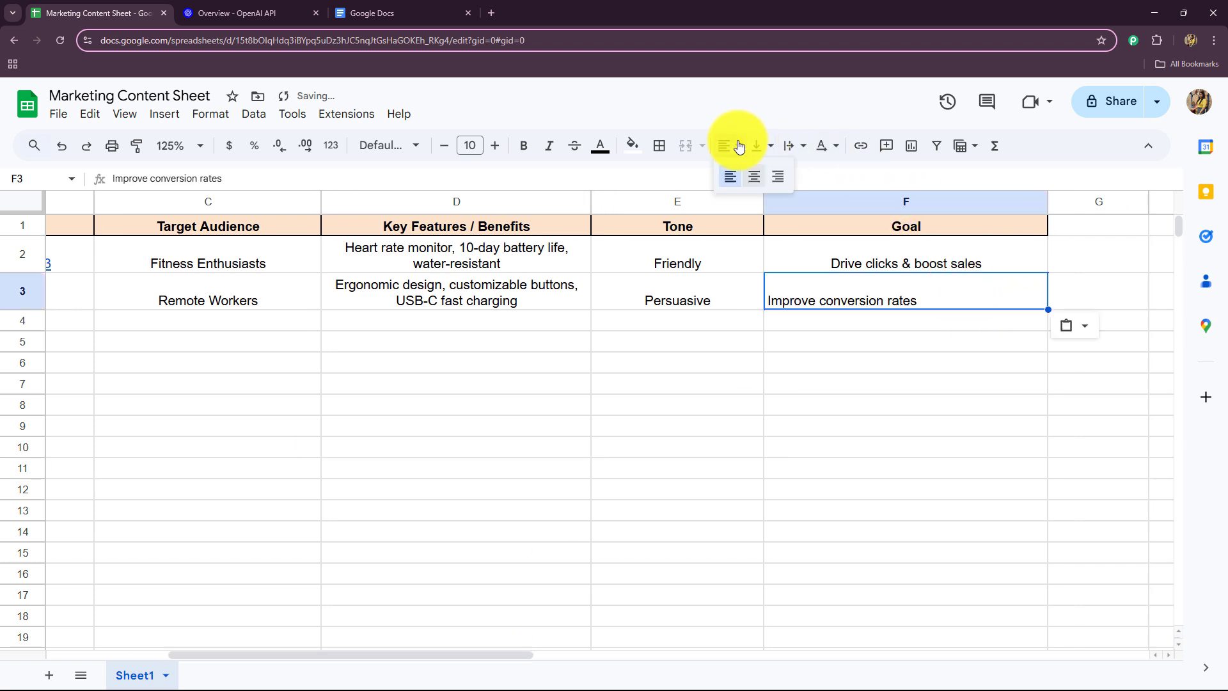
pyautogui.click(754, 177)
pyautogui.click(792, 339)
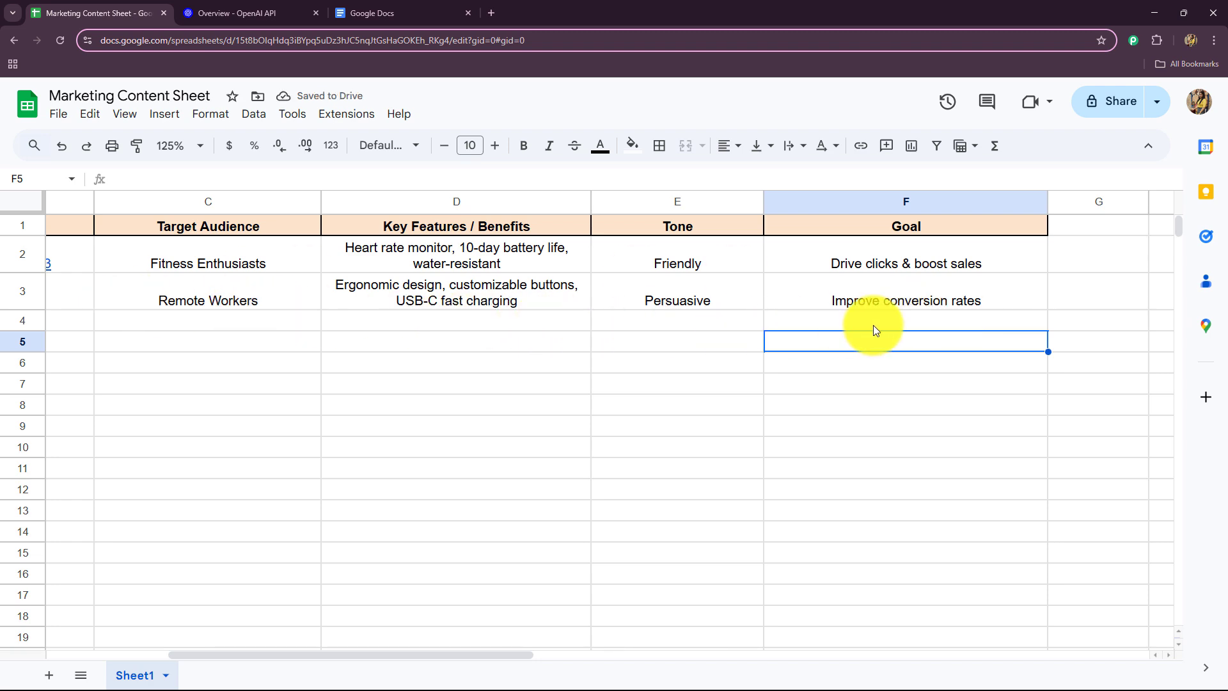
# - Refresh the recent documents in Google Docs, read through the Logitech MX Master 3 Mouse affiliate content and return to the marketing sheet
pyautogui.click(425, 11)
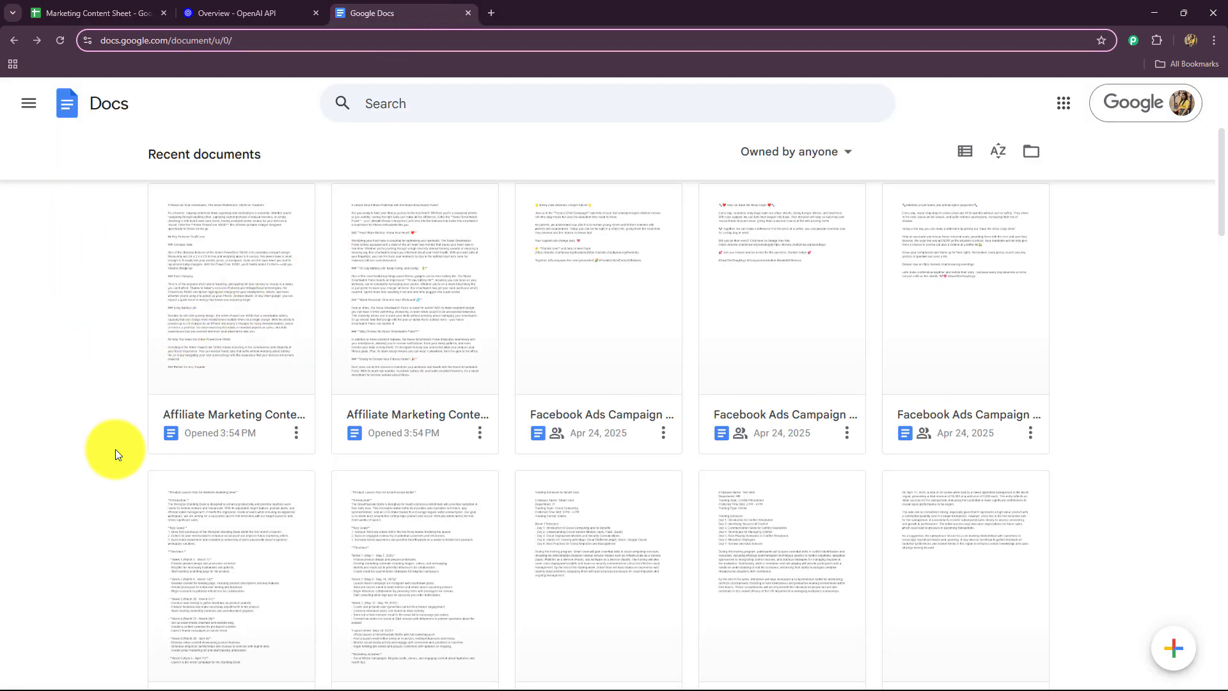
pyautogui.scroll(4, 115, 449)
pyautogui.scroll(-2, 116, 450)
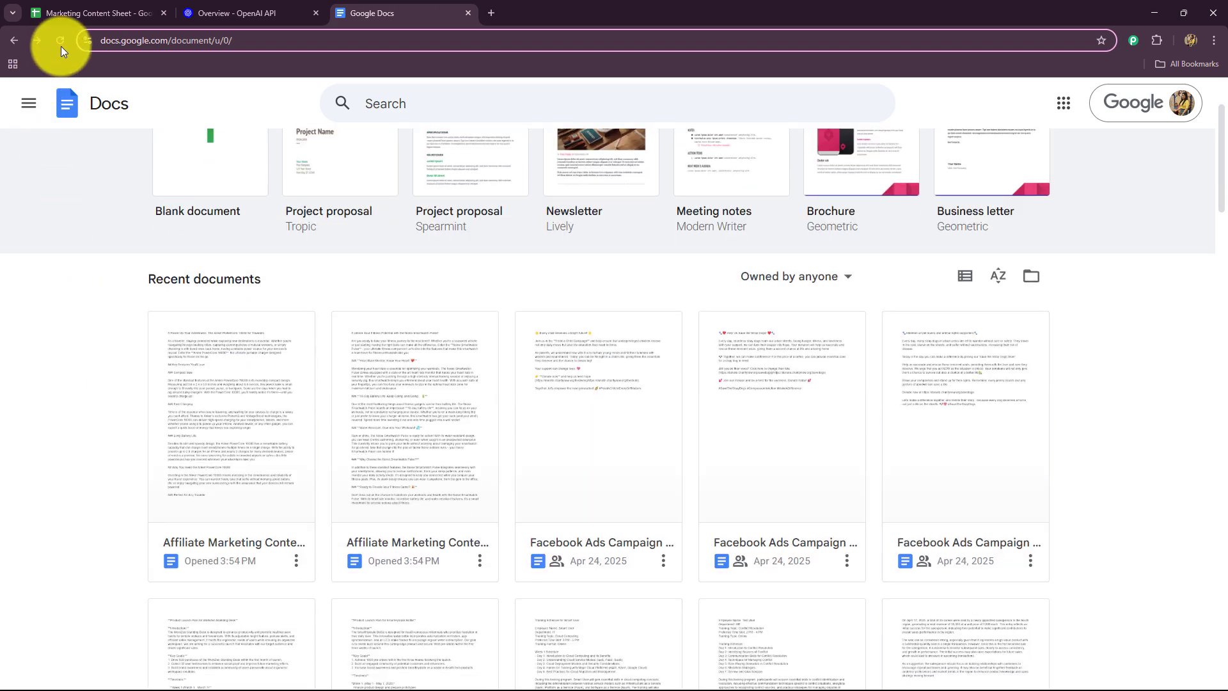
pyautogui.click(60, 40)
pyautogui.scroll(-4, 176, 371)
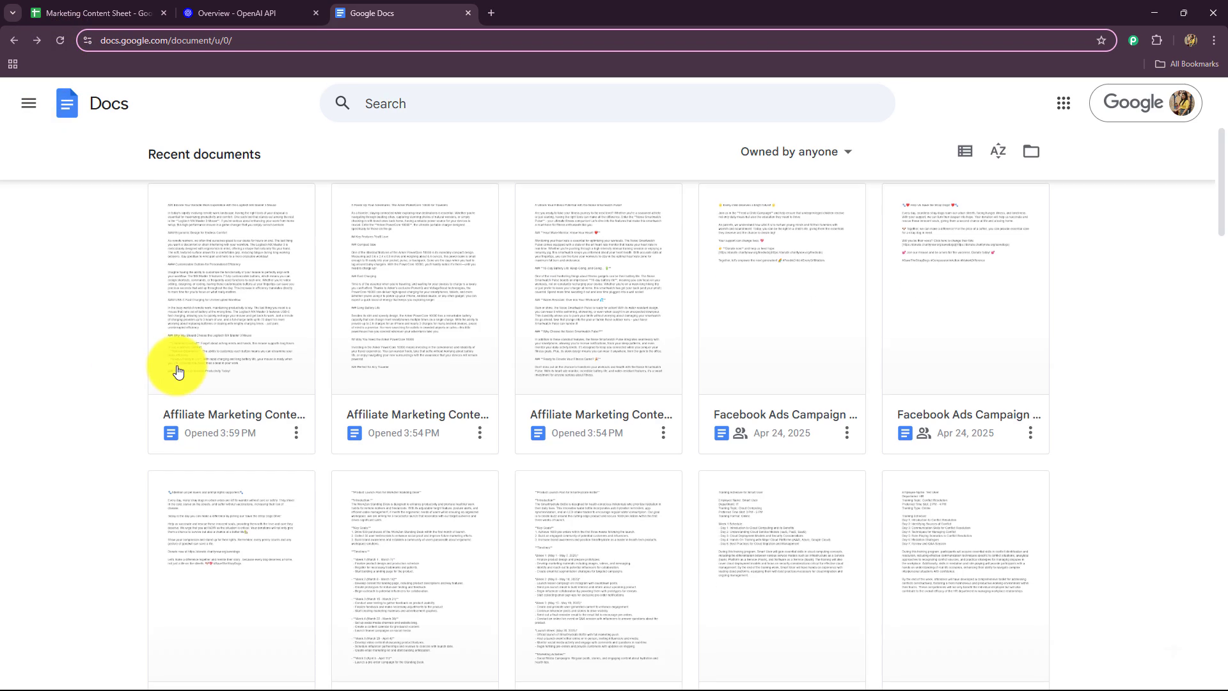
pyautogui.click(236, 264)
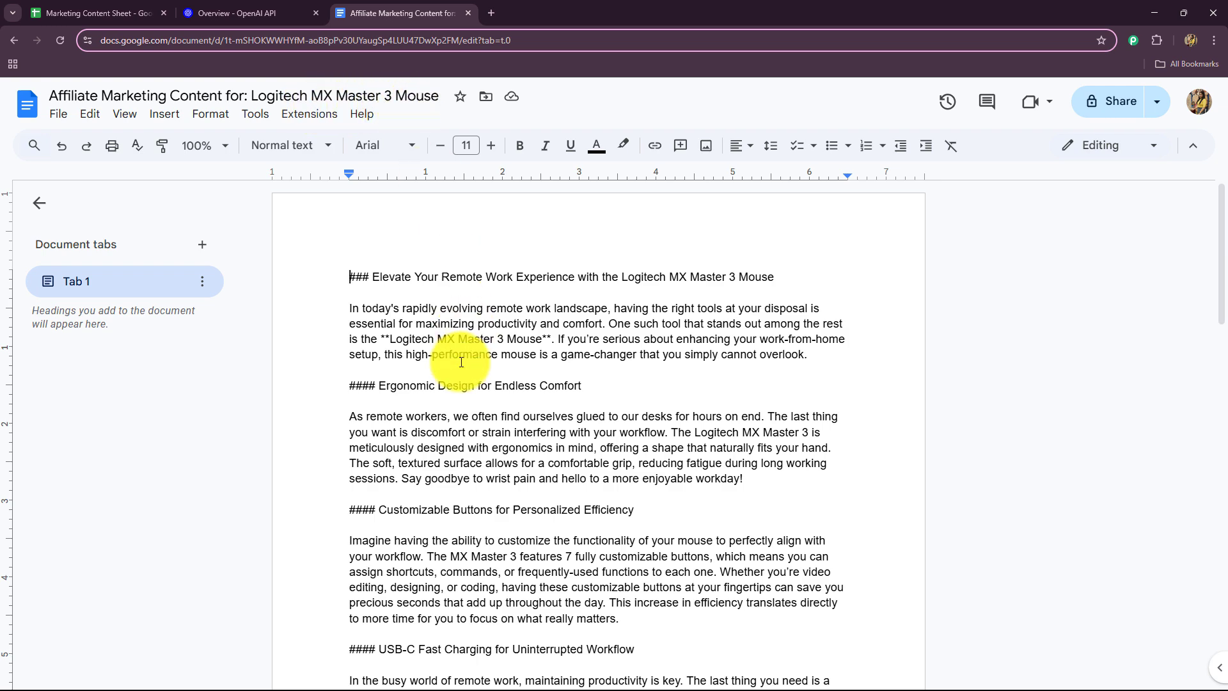
pyautogui.scroll(-9, 458, 357)
pyautogui.scroll(9, 461, 416)
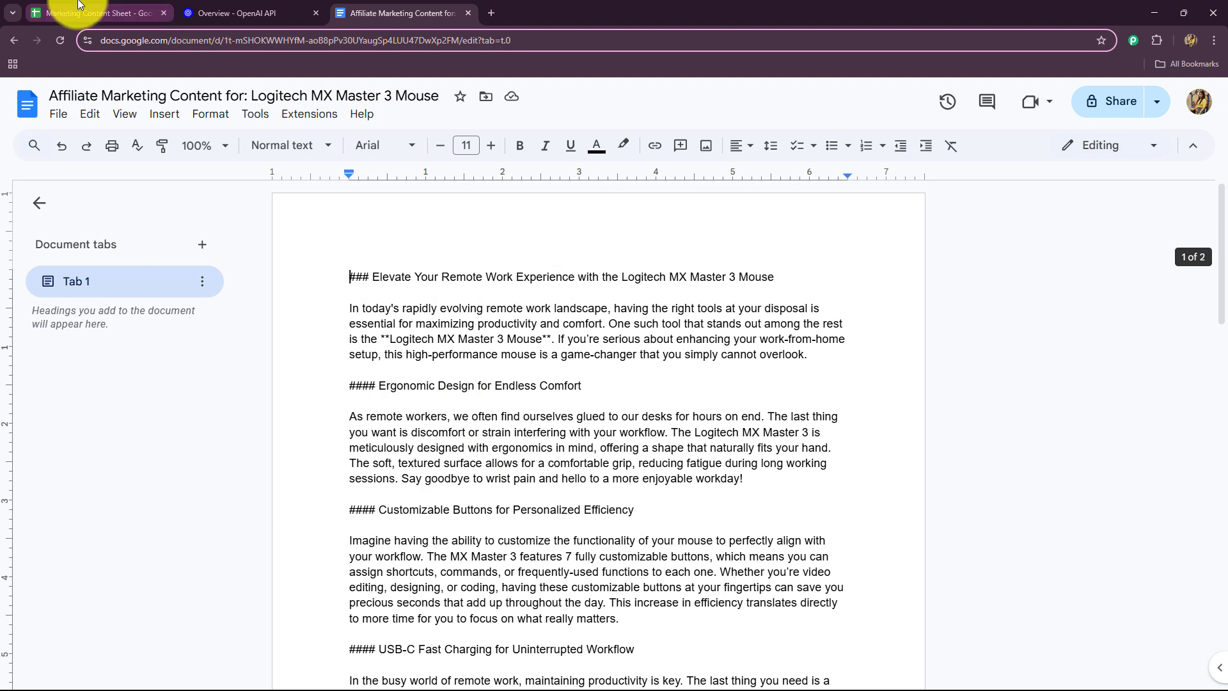
pyautogui.click(35, 13)
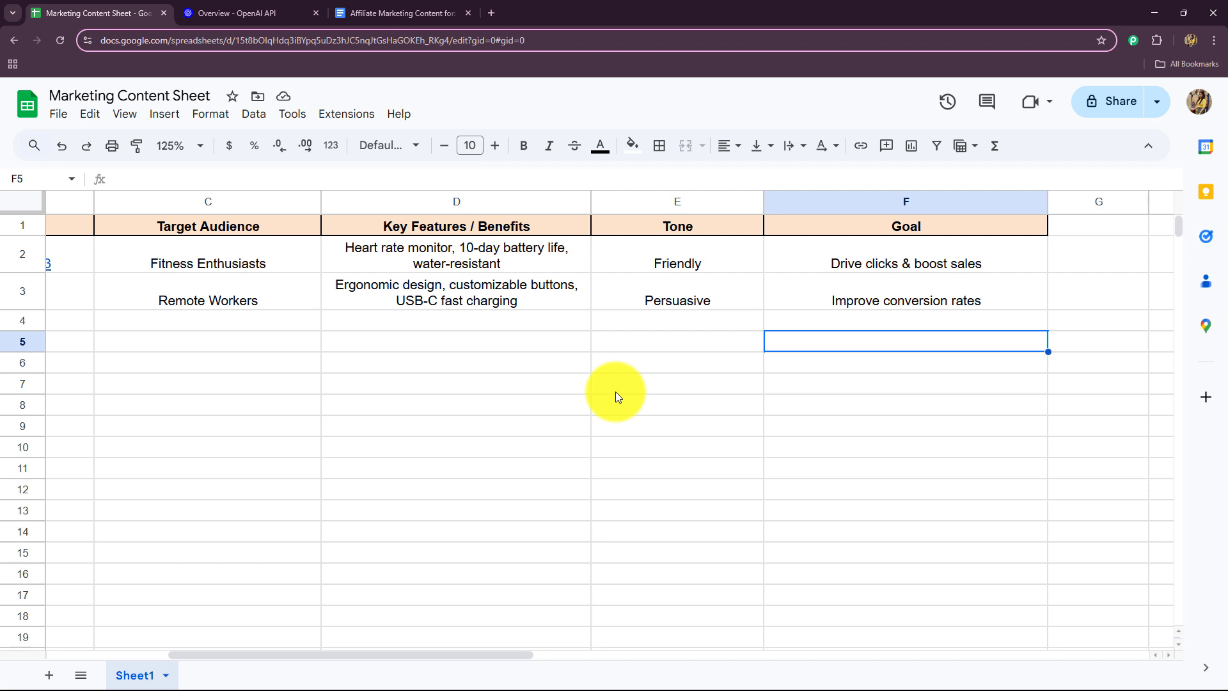
# - Open the Pabbly Connect website in a new browser tab, dismiss the limited time offer and sign in
pyautogui.hotkey('ctrl', 't')
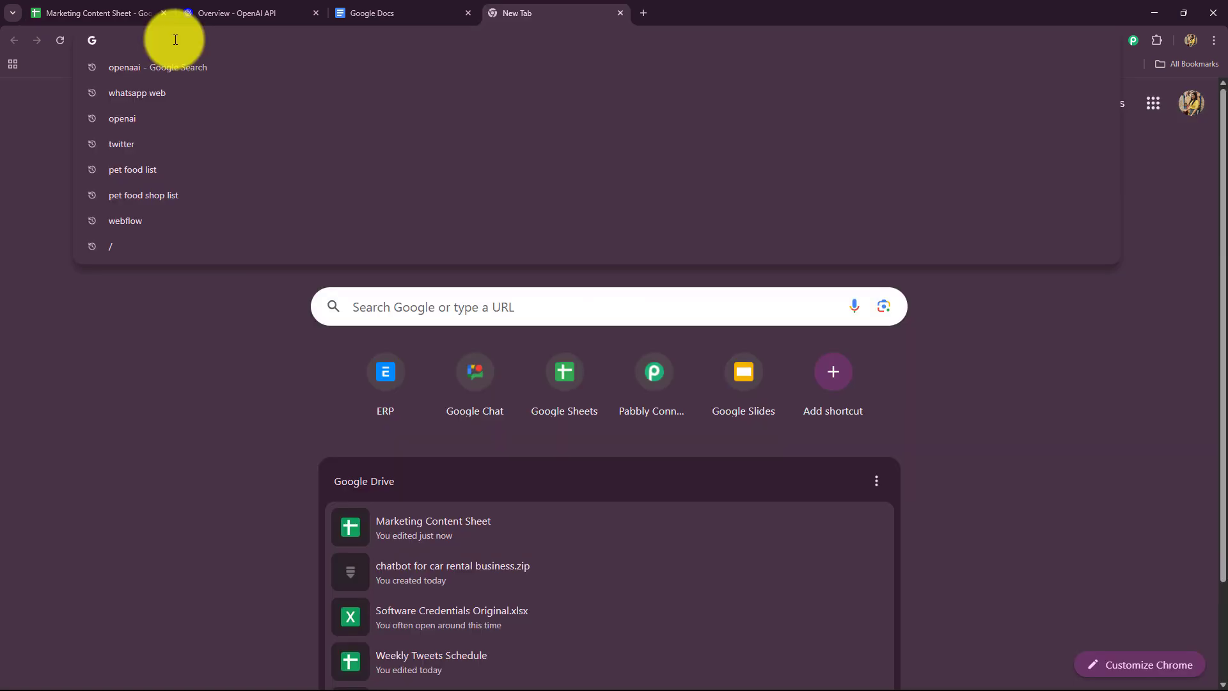
pyautogui.write('pabbl')
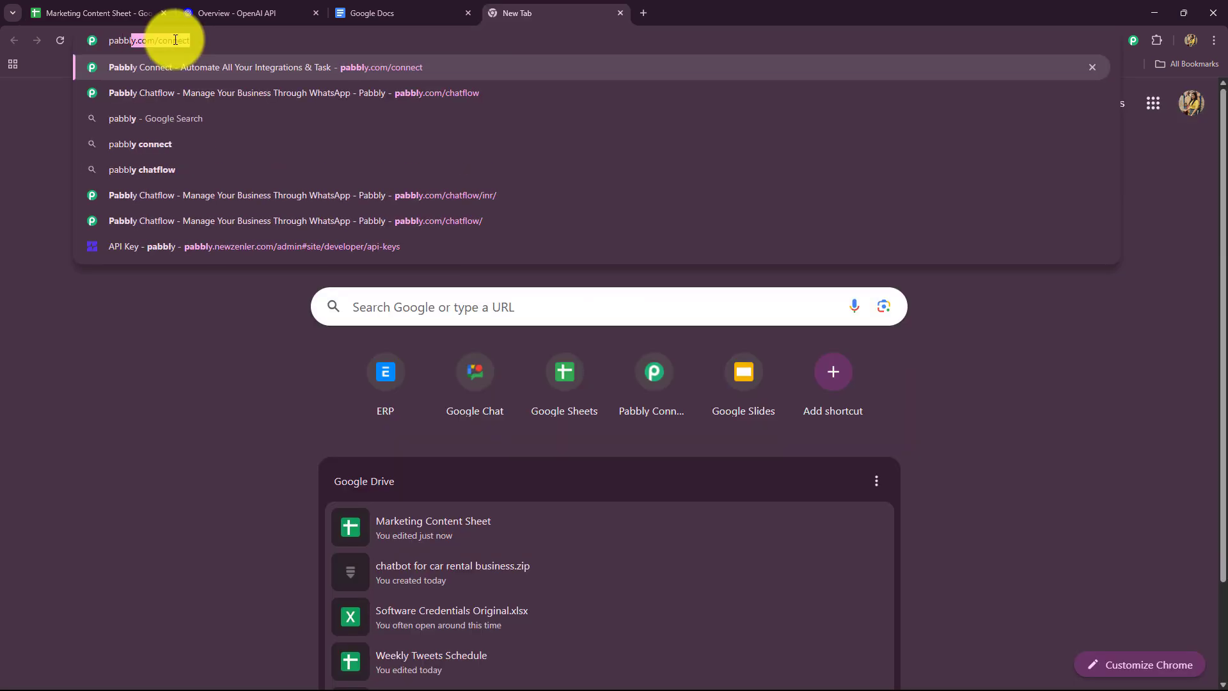
pyautogui.press('Return')
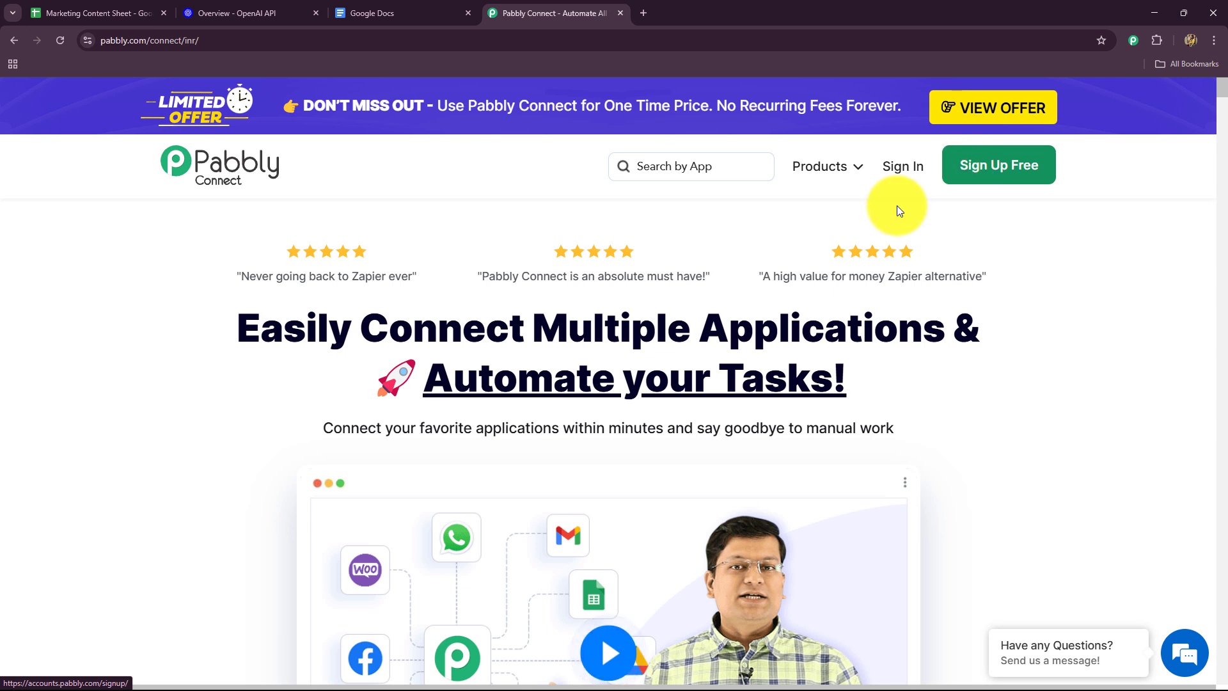
pyautogui.moveTo(234, 325); pyautogui.dragTo(916, 380)
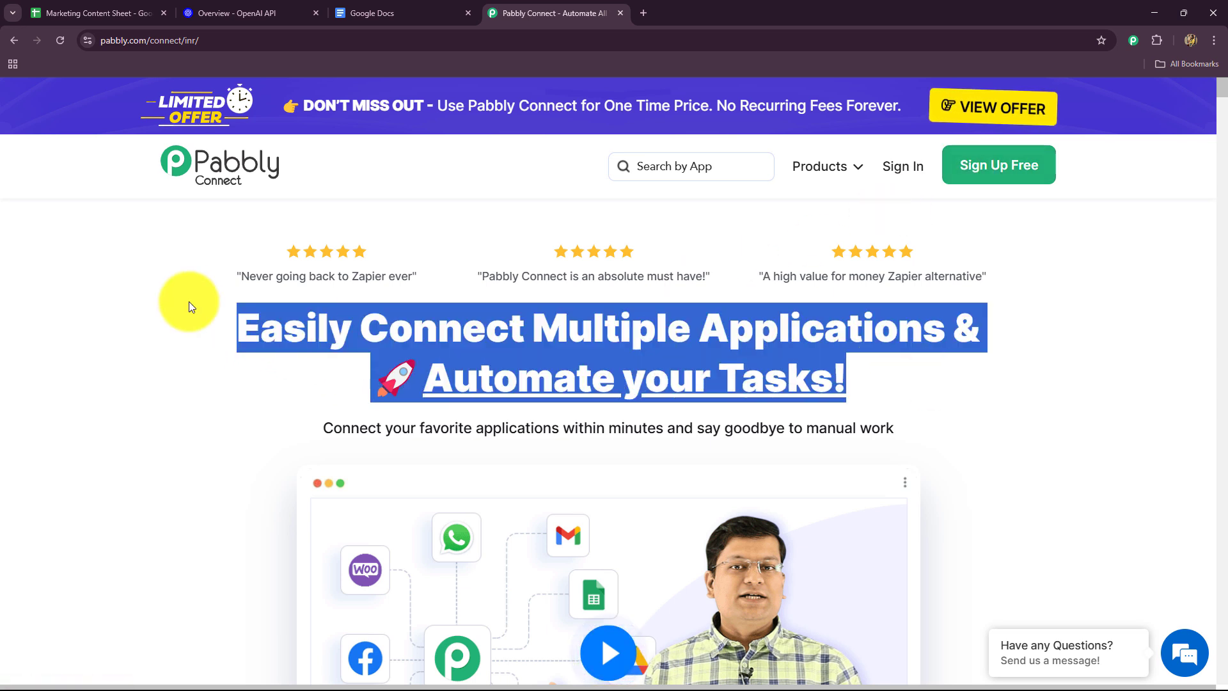
pyautogui.click(189, 302)
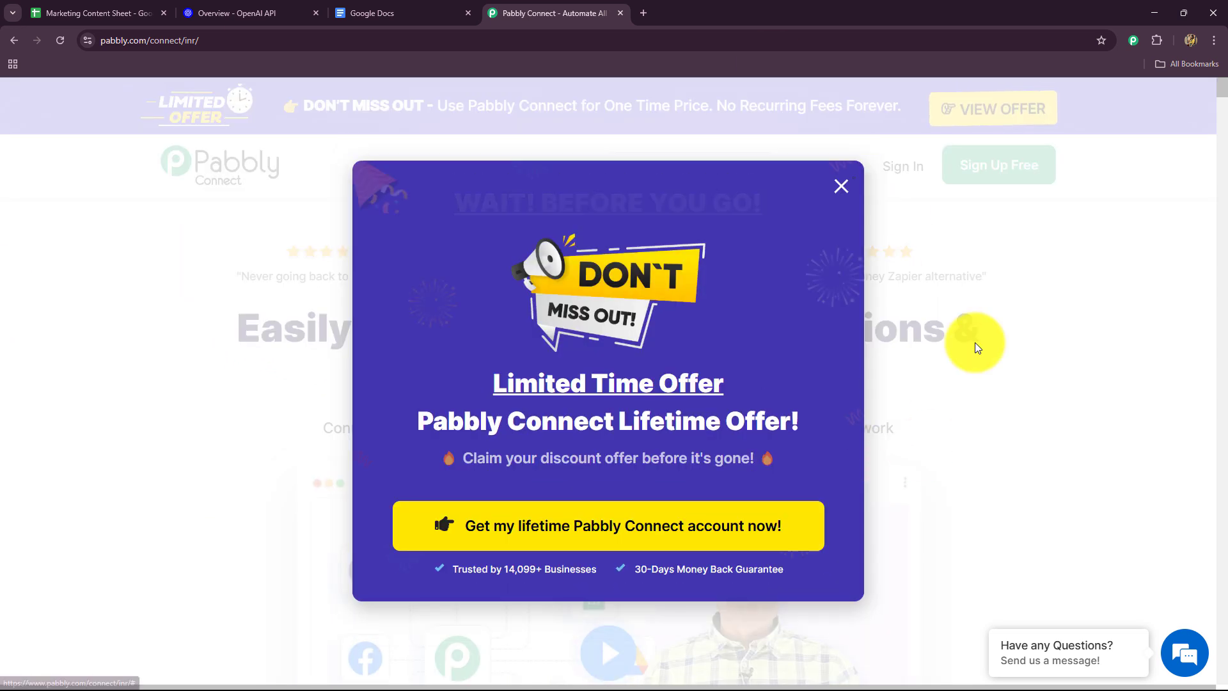
pyautogui.click(842, 184)
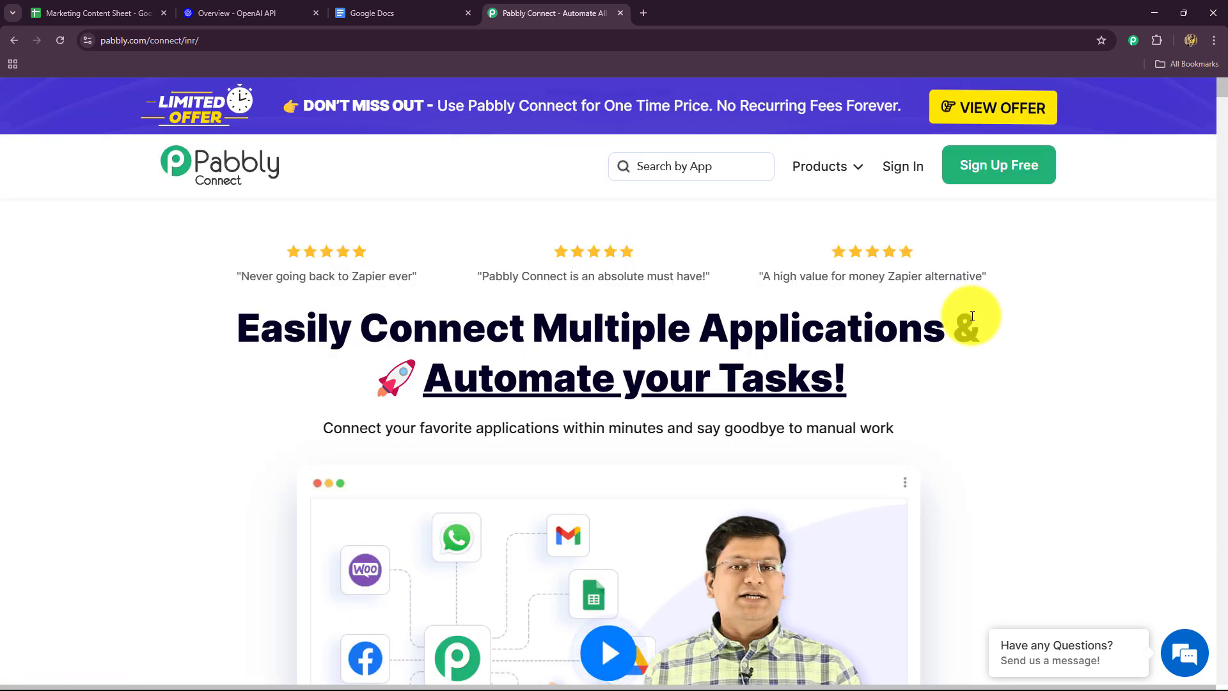
pyautogui.click(918, 166)
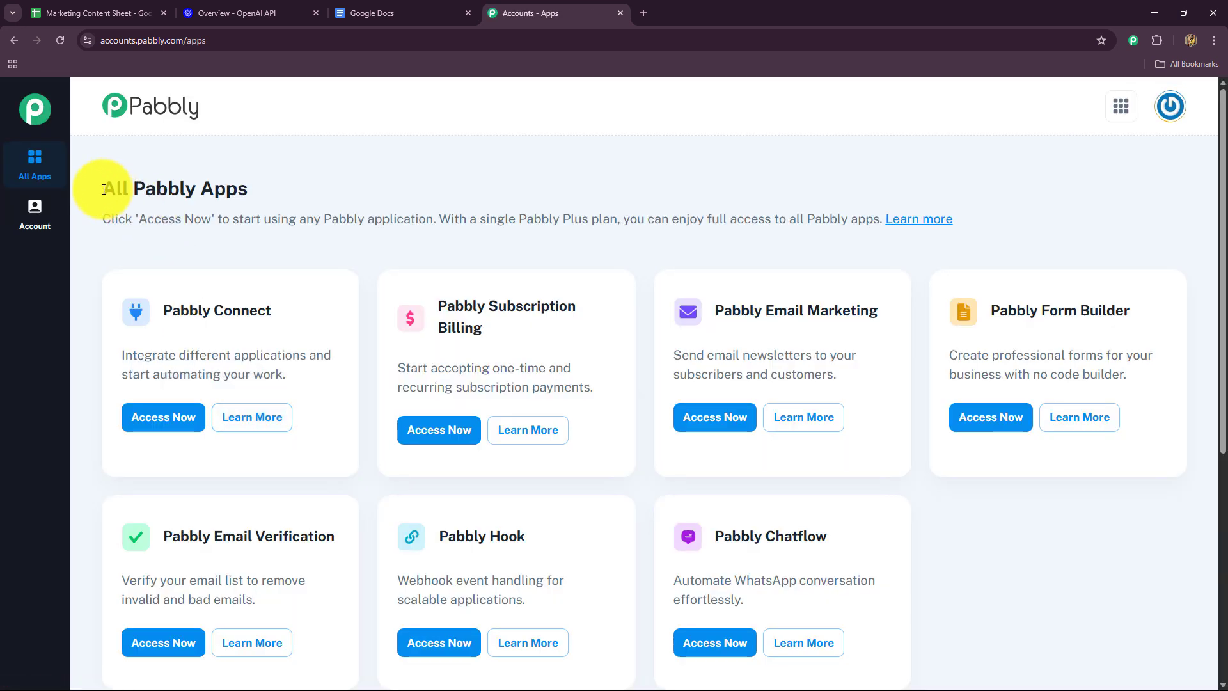
# - Access Pabbly Connect from the list of all Pabbly apps and look over its dashboard and folders
pyautogui.moveTo(102, 187); pyautogui.dragTo(283, 192)
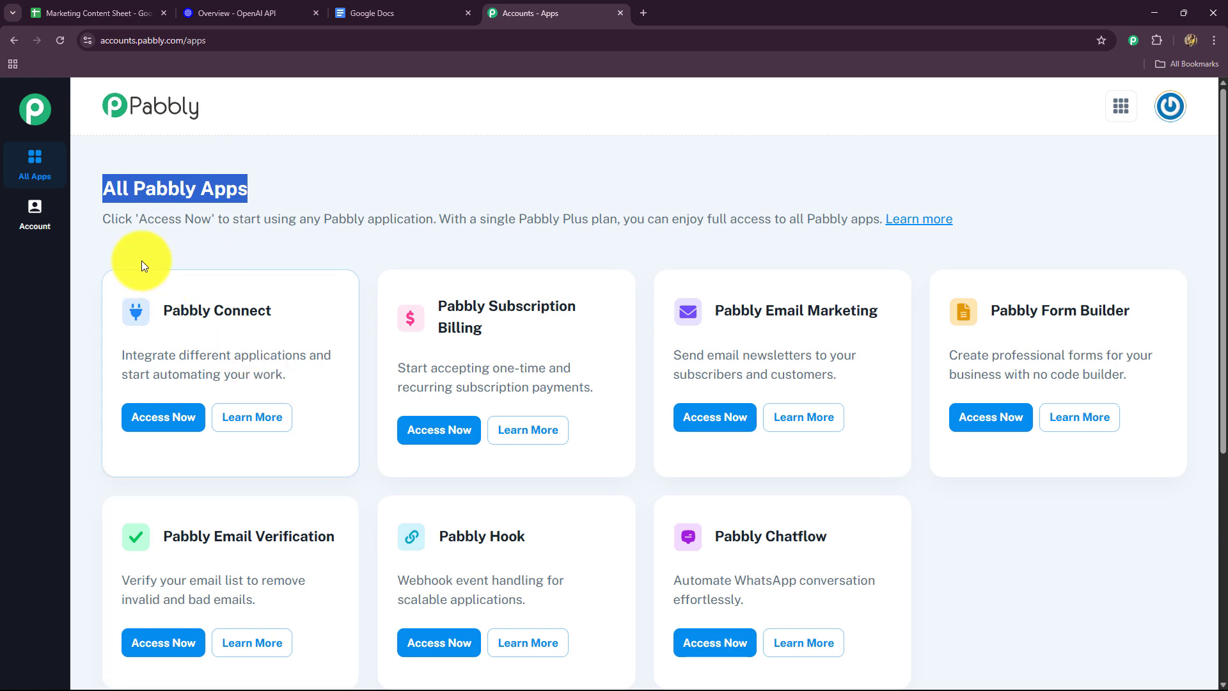
pyautogui.moveTo(160, 311); pyautogui.dragTo(328, 312)
pyautogui.click(141, 421)
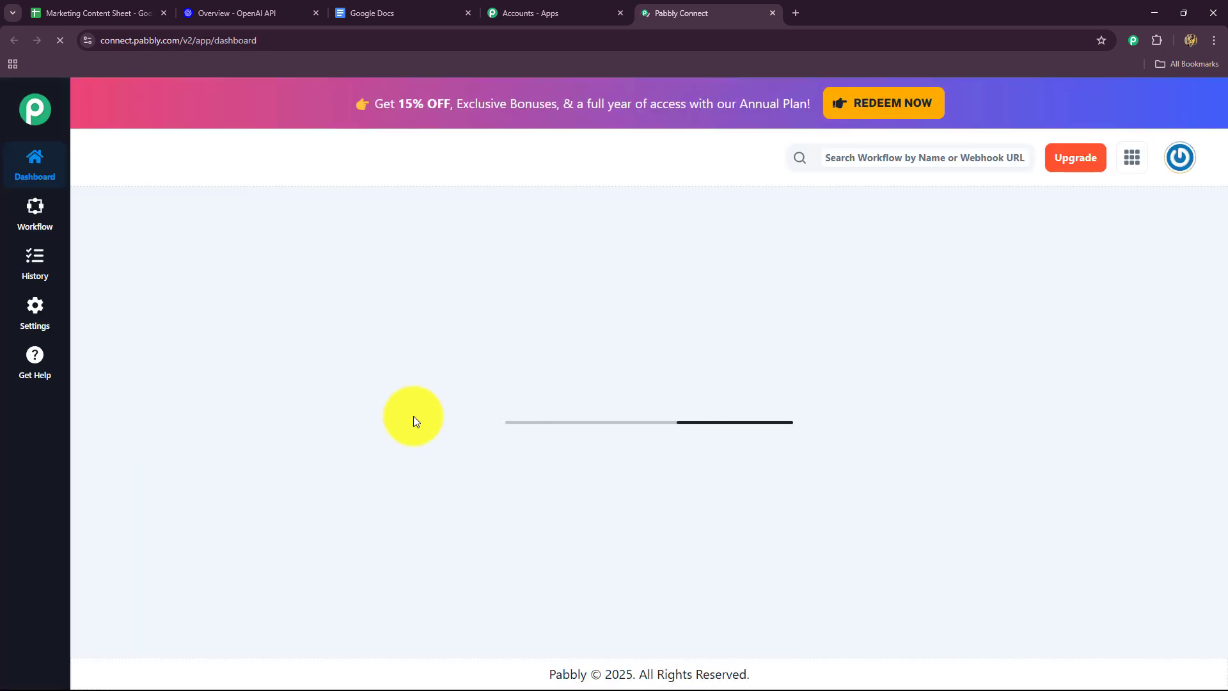
pyautogui.scroll(-5, 422, 420)
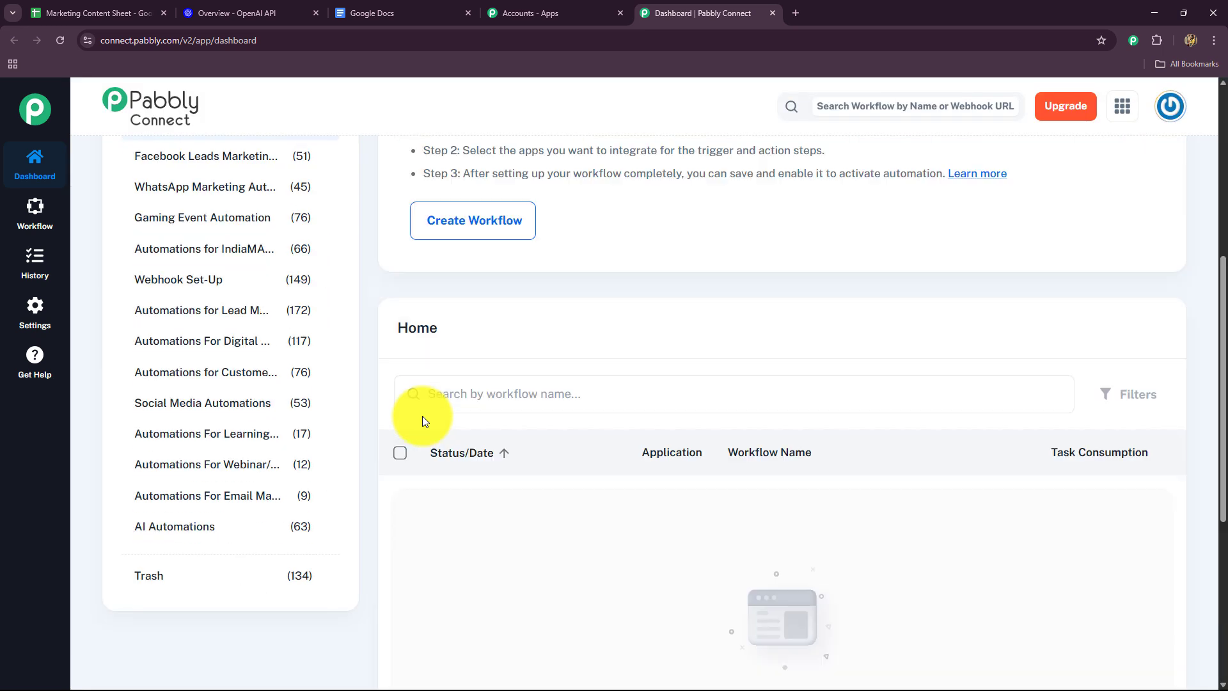
pyautogui.scroll(4, 422, 420)
pyautogui.scroll(-2, 422, 421)
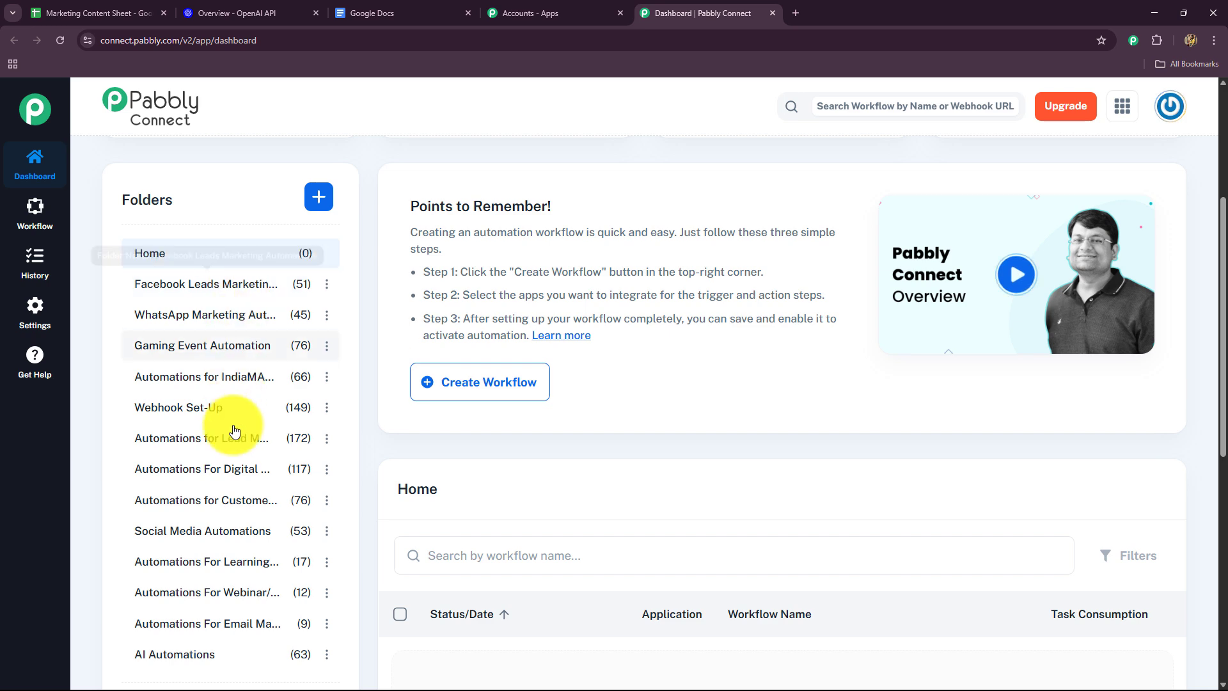
pyautogui.scroll(4, 669, 510)
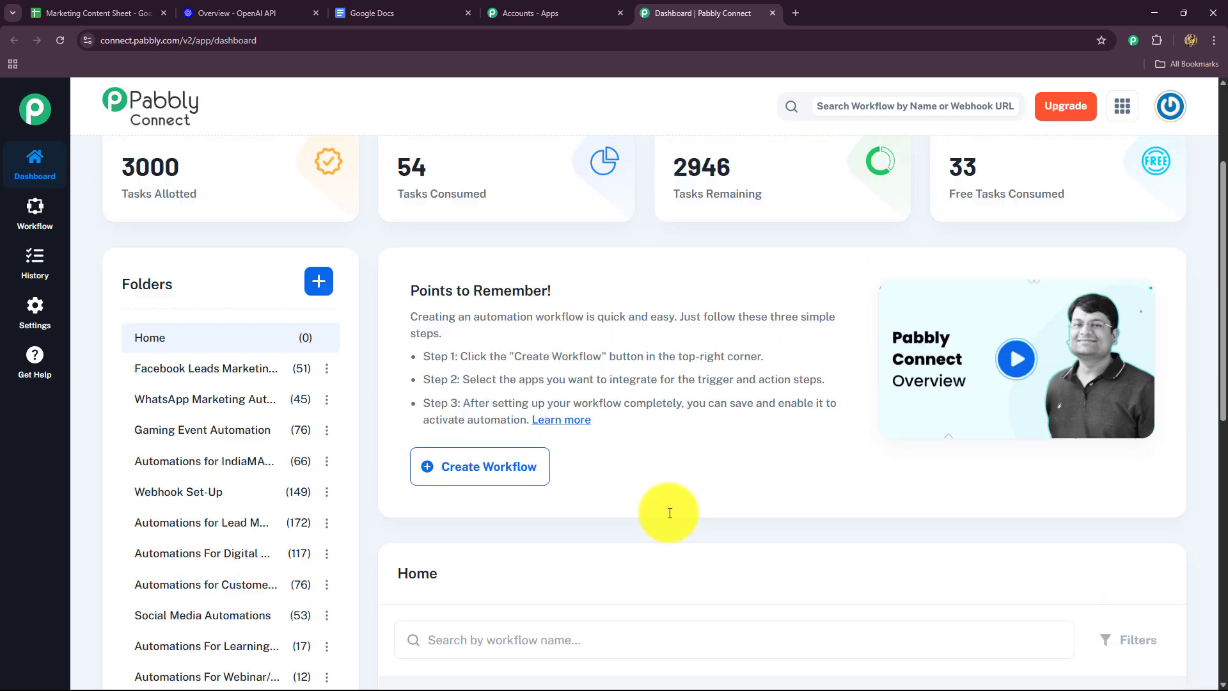
# - Start a new workflow and name it "Write Affiliate Marketing Content using AI Agent"
pyautogui.click(1078, 247)
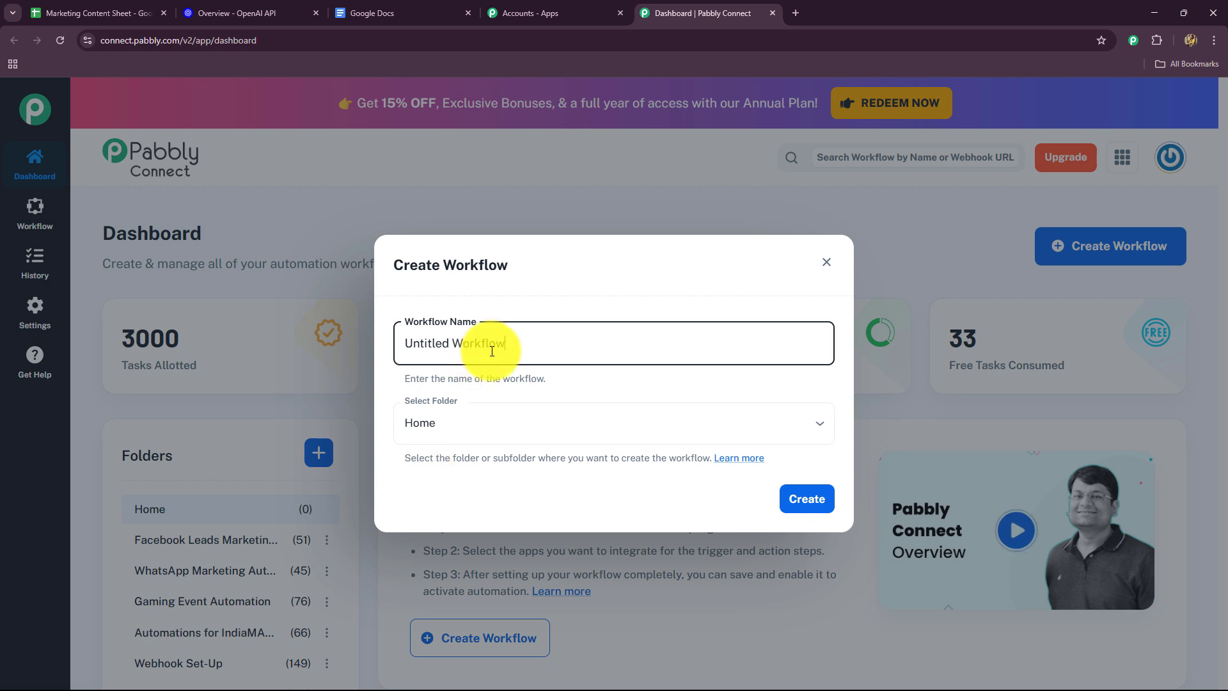
pyautogui.moveTo(506, 343); pyautogui.dragTo(397, 347)
pyautogui.press('BackSpace')
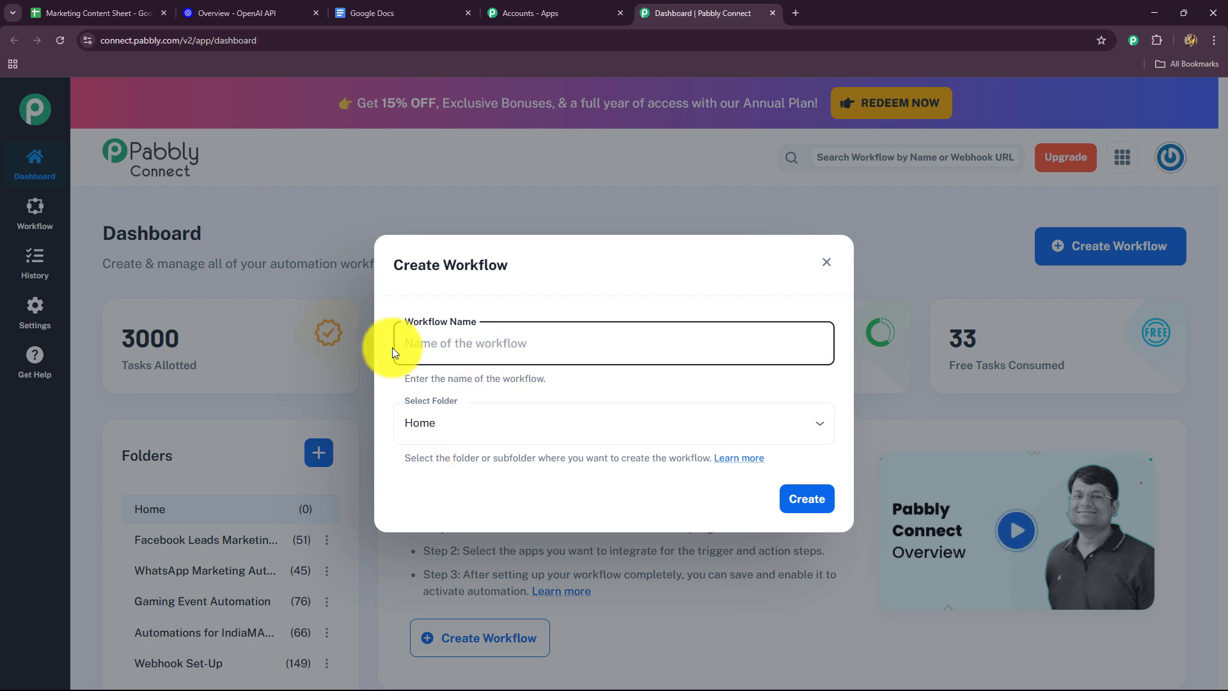
pyautogui.write('Write Affiliate Marketing Content using AI Agent')
pyautogui.moveTo(402, 344); pyautogui.dragTo(669, 342)
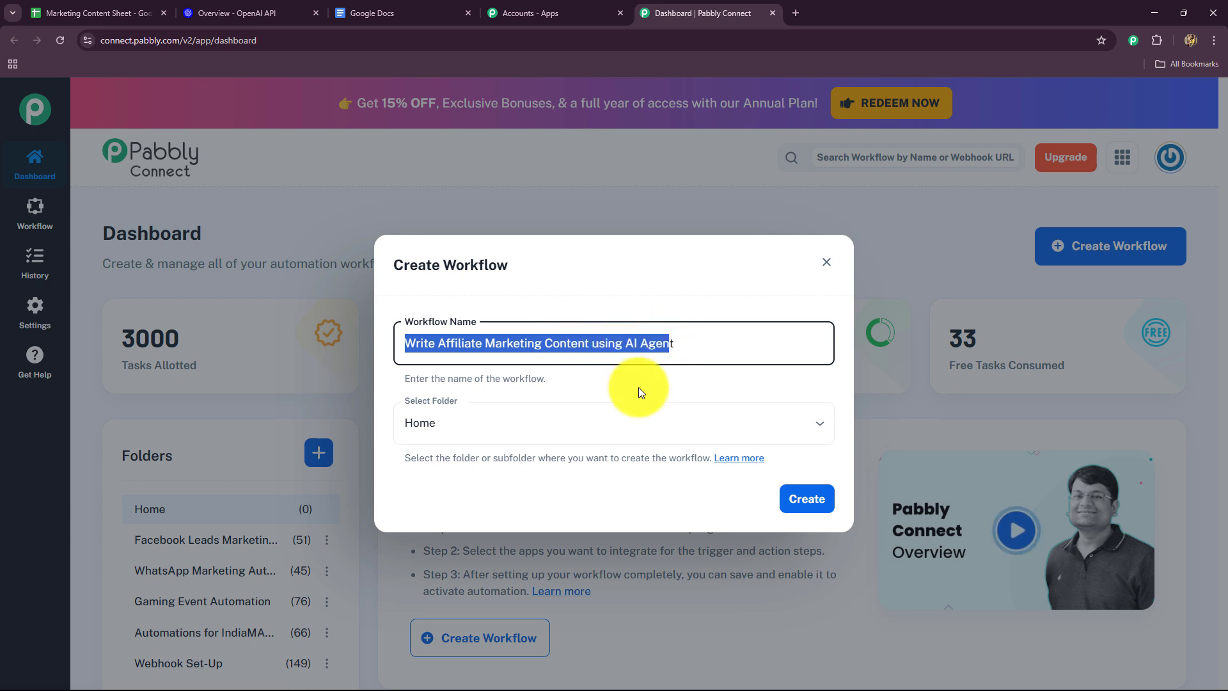
pyautogui.click(638, 391)
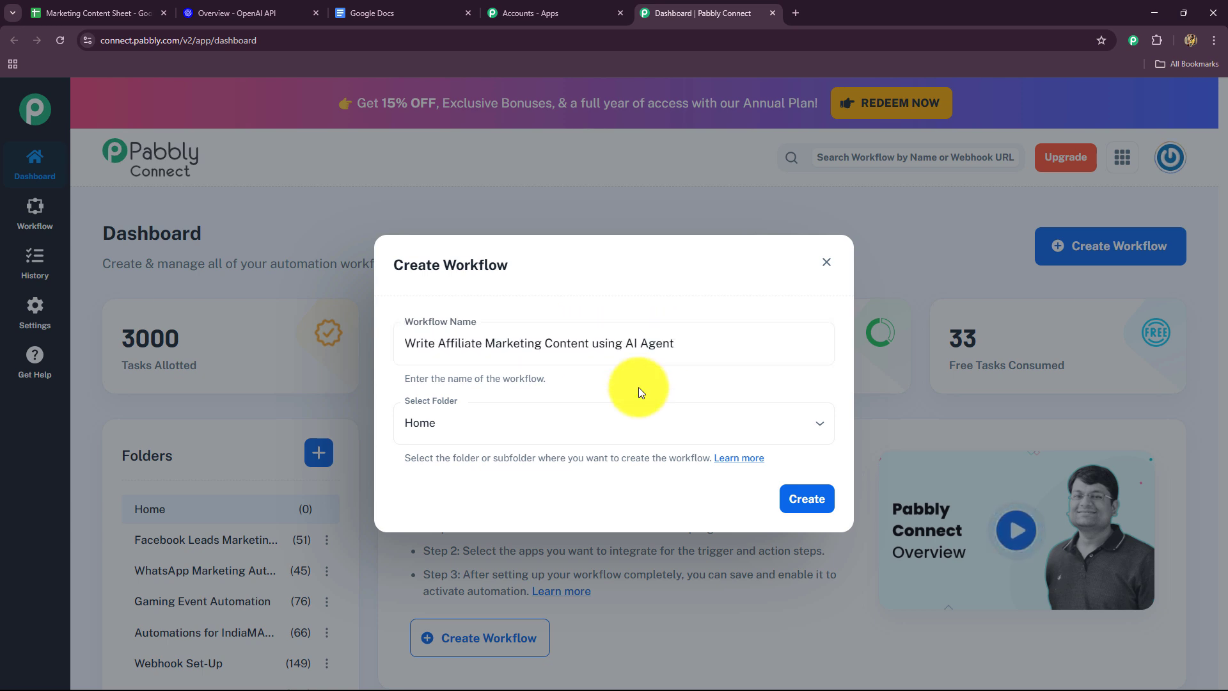
# - Choose AI Automations as the folder for the new workflow
pyautogui.click(585, 423)
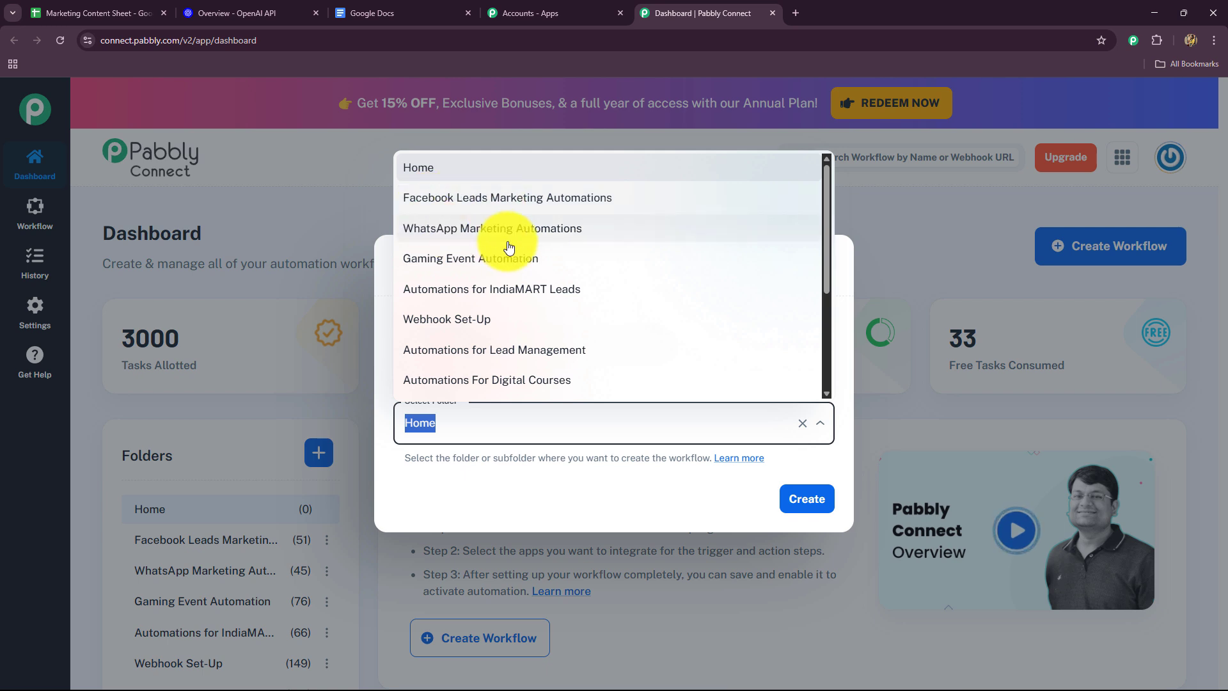
pyautogui.scroll(-3, 489, 329)
pyautogui.scroll(3, 488, 332)
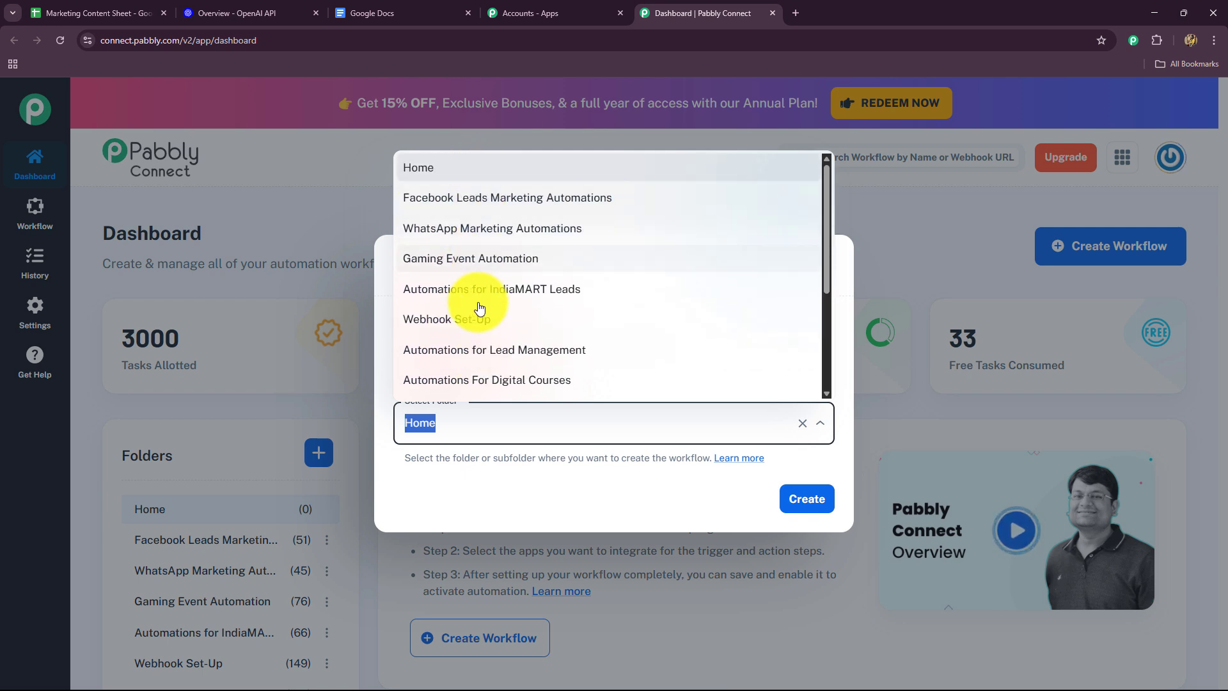
pyautogui.scroll(-3, 480, 348)
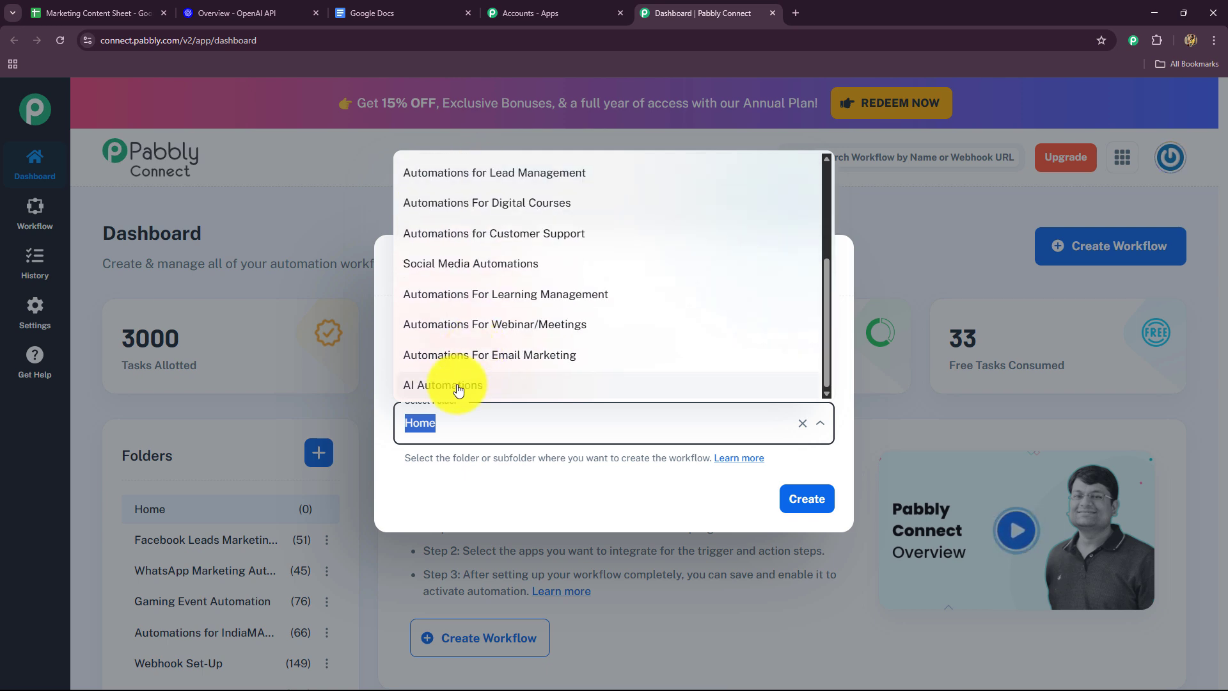
pyautogui.click(459, 387)
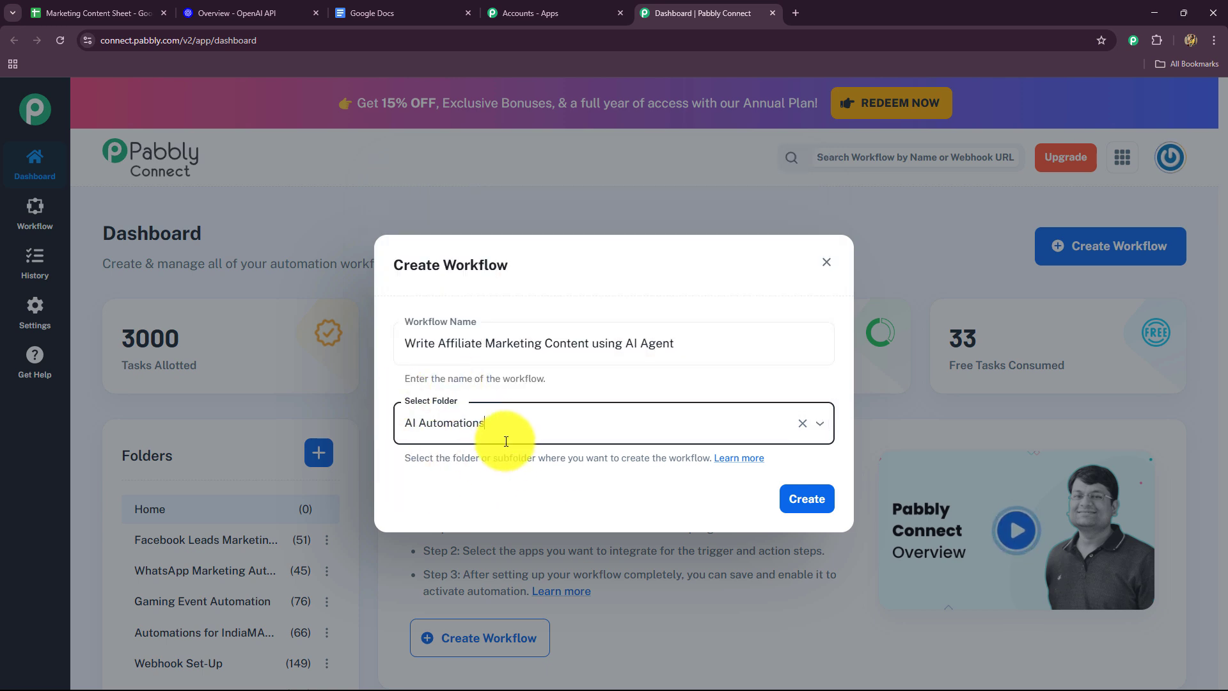
pyautogui.click(459, 428)
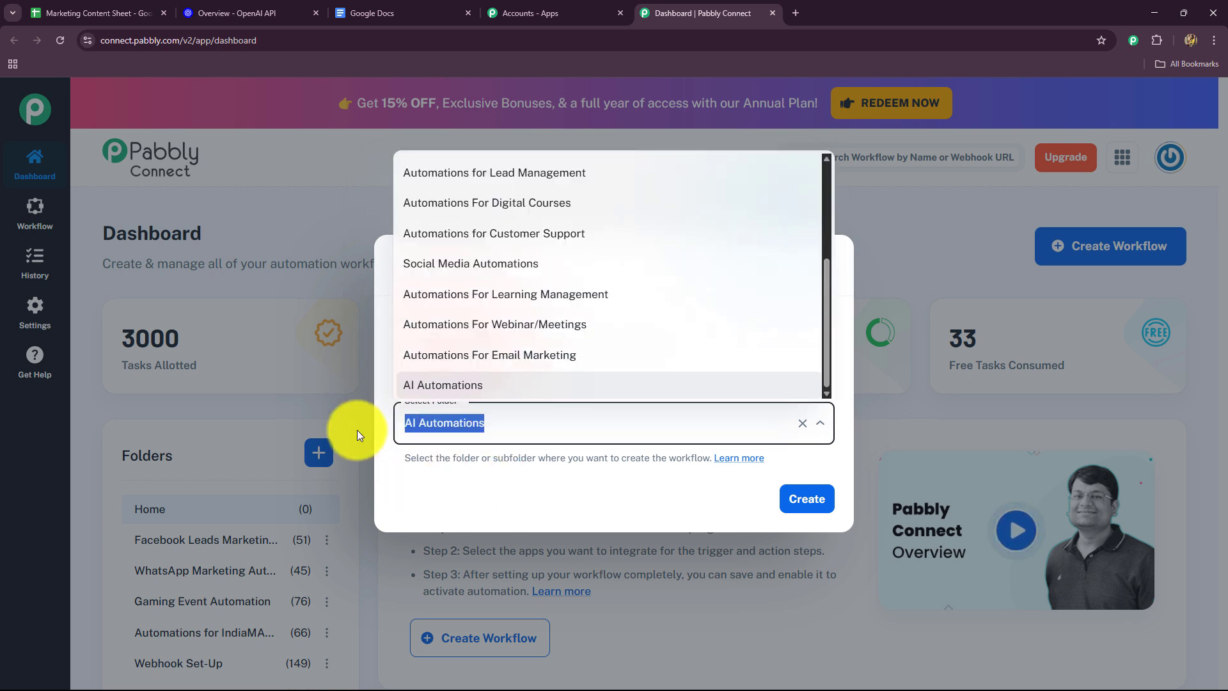
# - Create the workflow, add another action step after step 2, and collapse the expanded trigger and new action
pyautogui.click(796, 501)
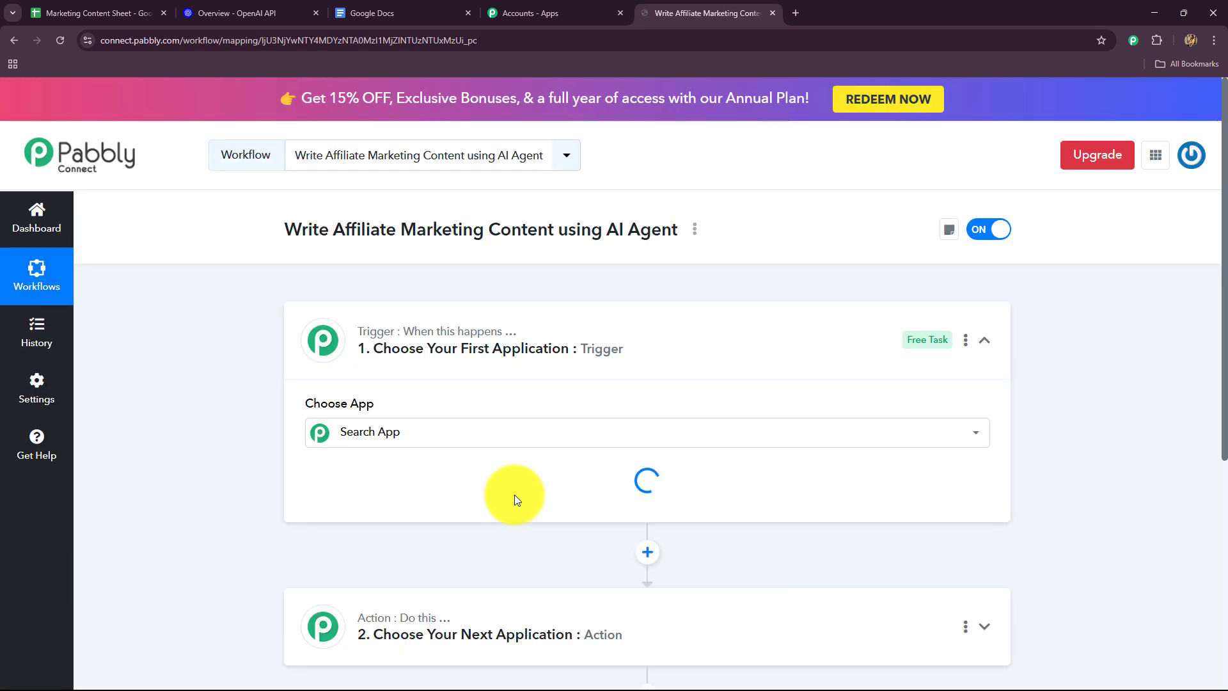
pyautogui.click(984, 340)
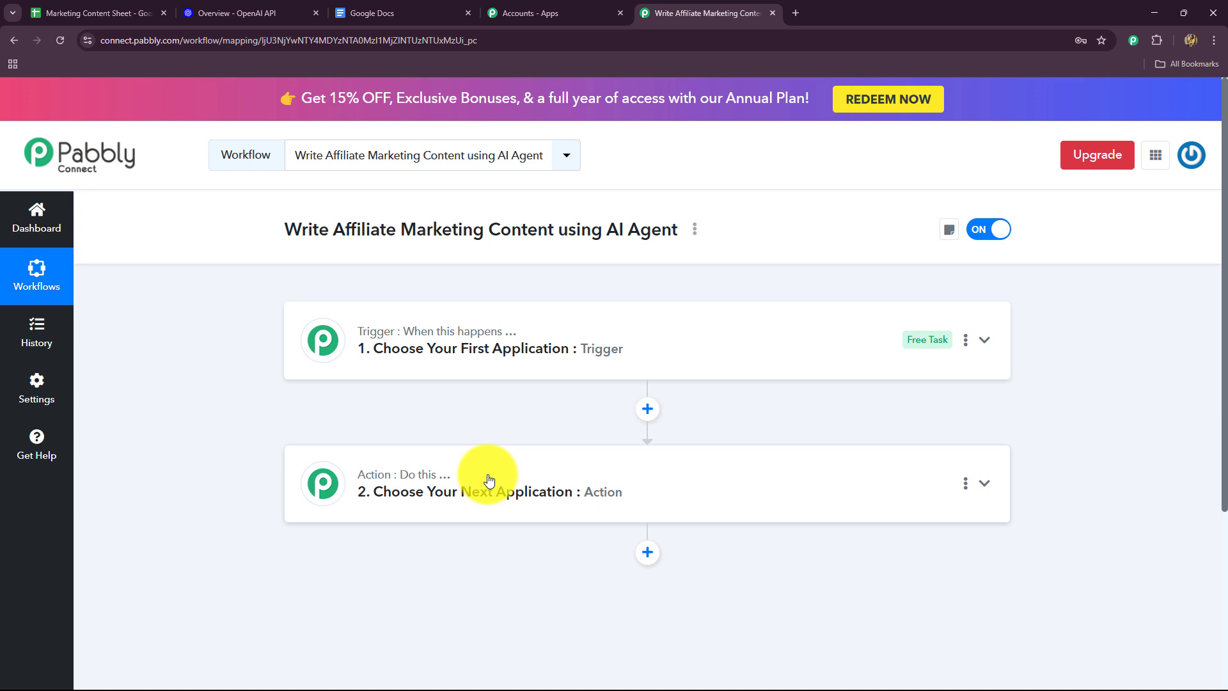
pyautogui.click(89, 13)
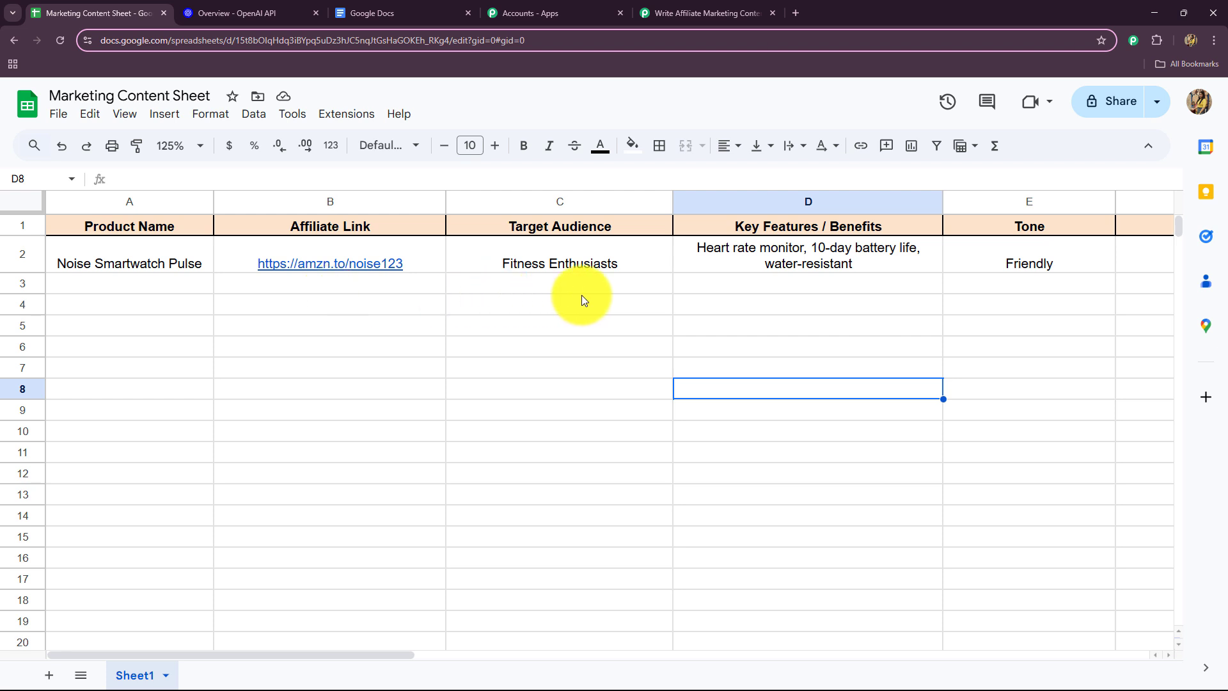
pyautogui.click(675, 12)
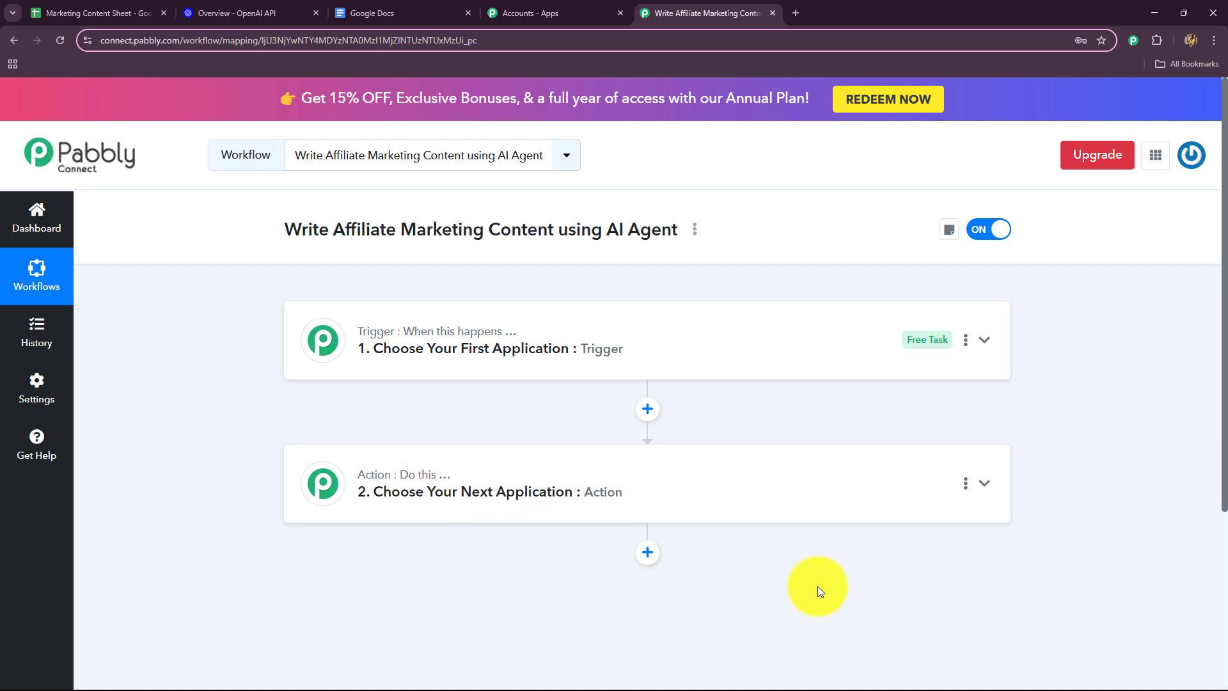
pyautogui.click(647, 552)
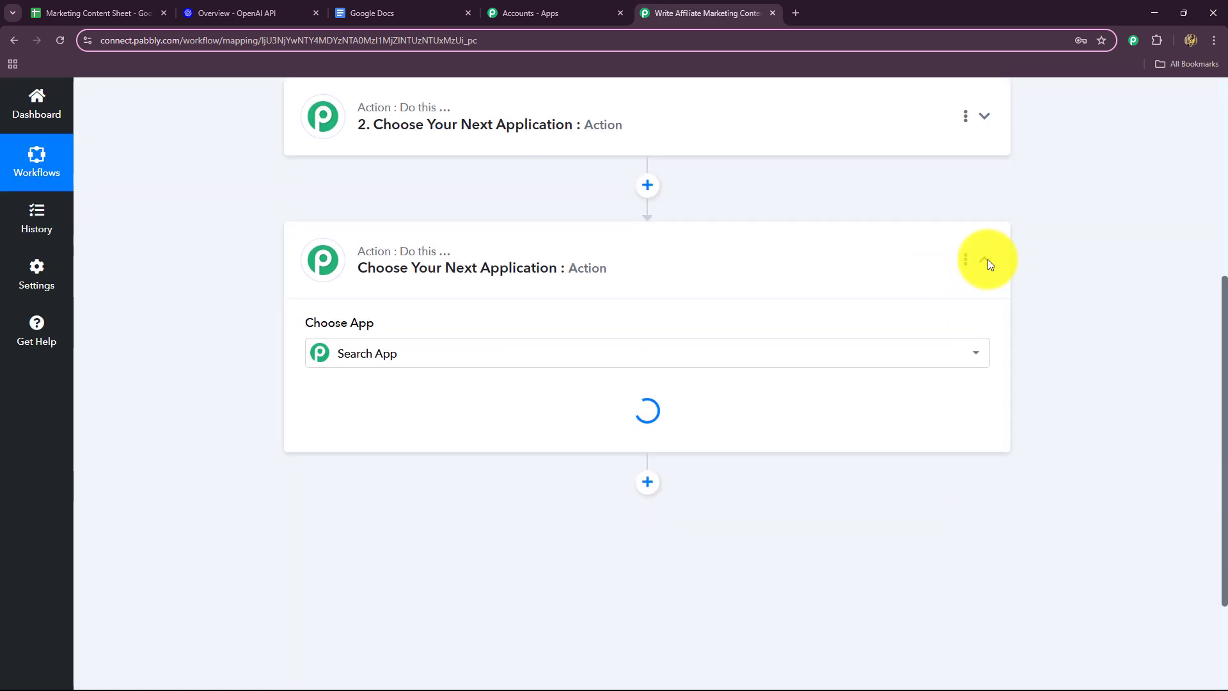
pyautogui.click(984, 261)
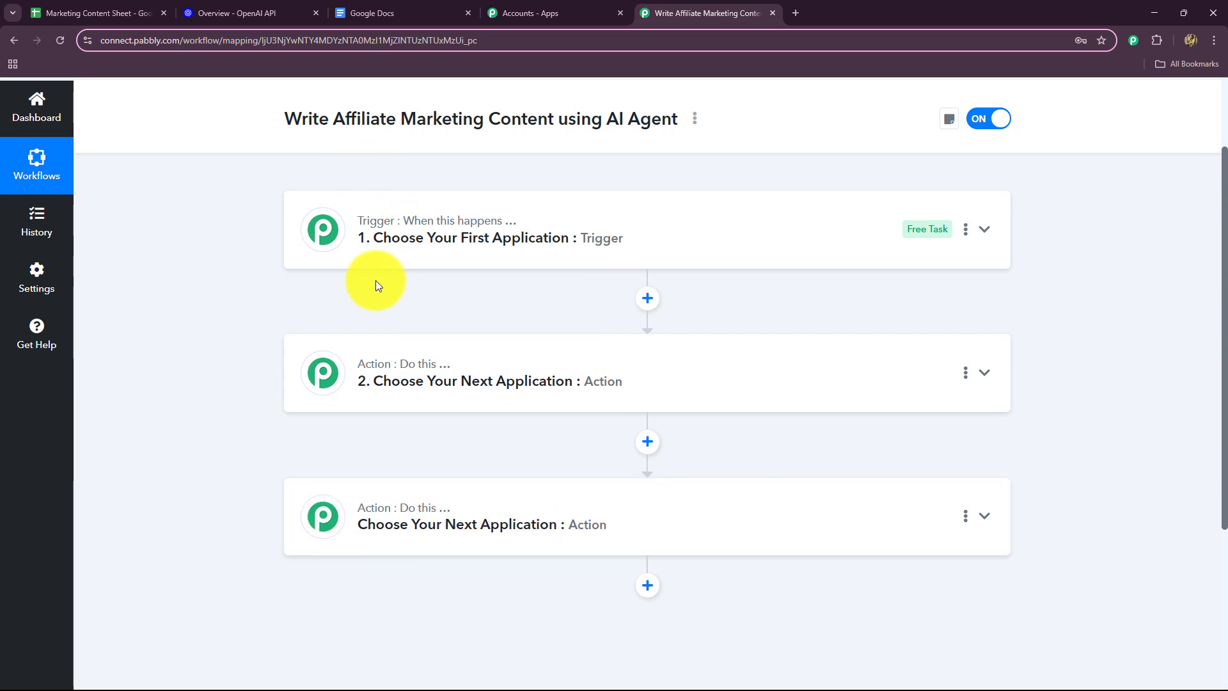
# - Set the workflow's trigger app to Google Sheets with the New or Updated Spreadsheet Row event
pyautogui.click(90, 10)
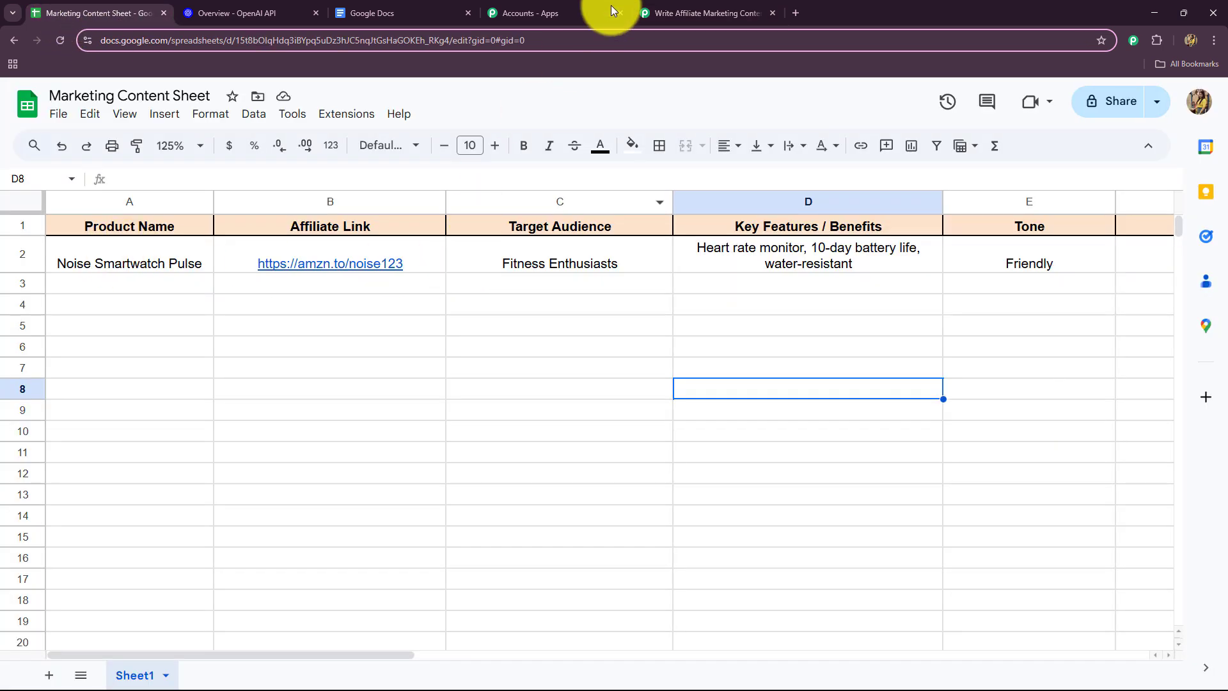
pyautogui.click(658, 12)
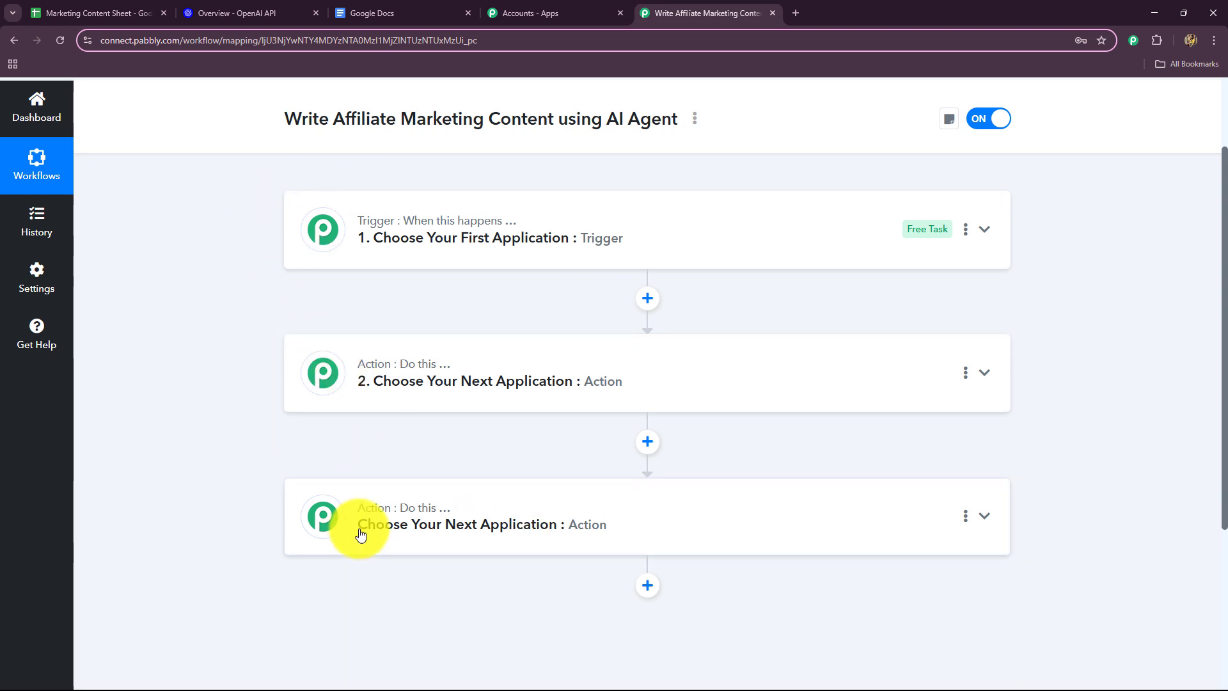
pyautogui.click(326, 216)
pyautogui.scroll(2, 276, 436)
pyautogui.scroll(-2, 256, 430)
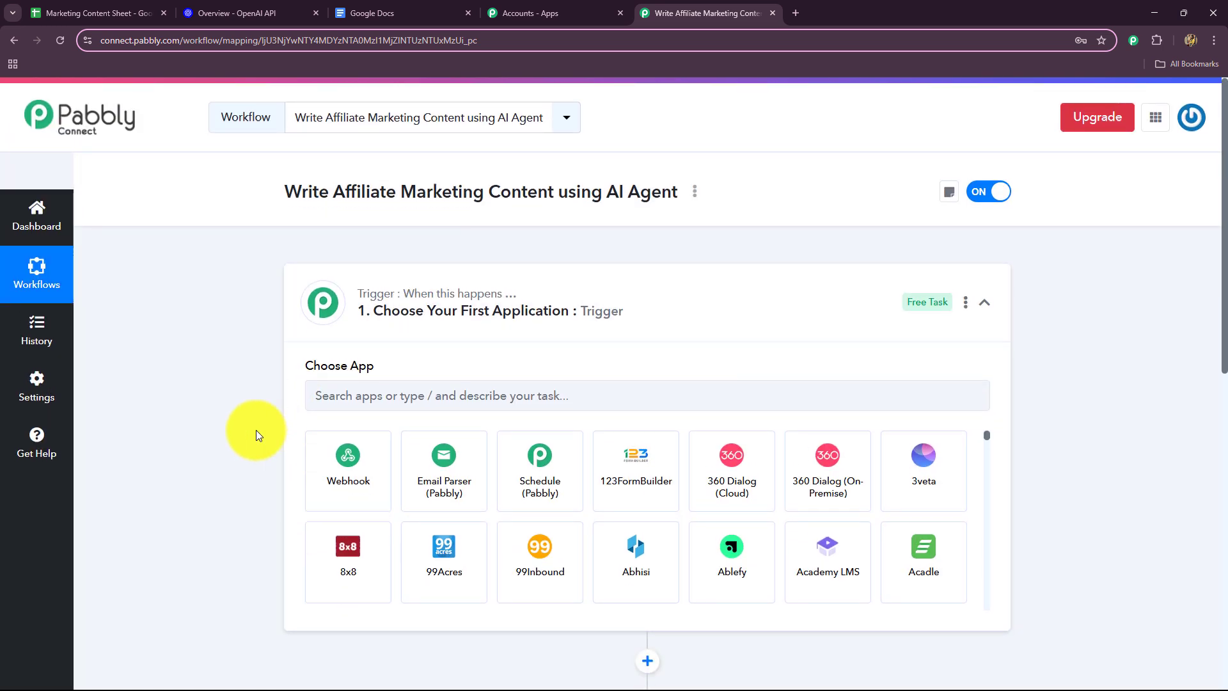
pyautogui.click(345, 313)
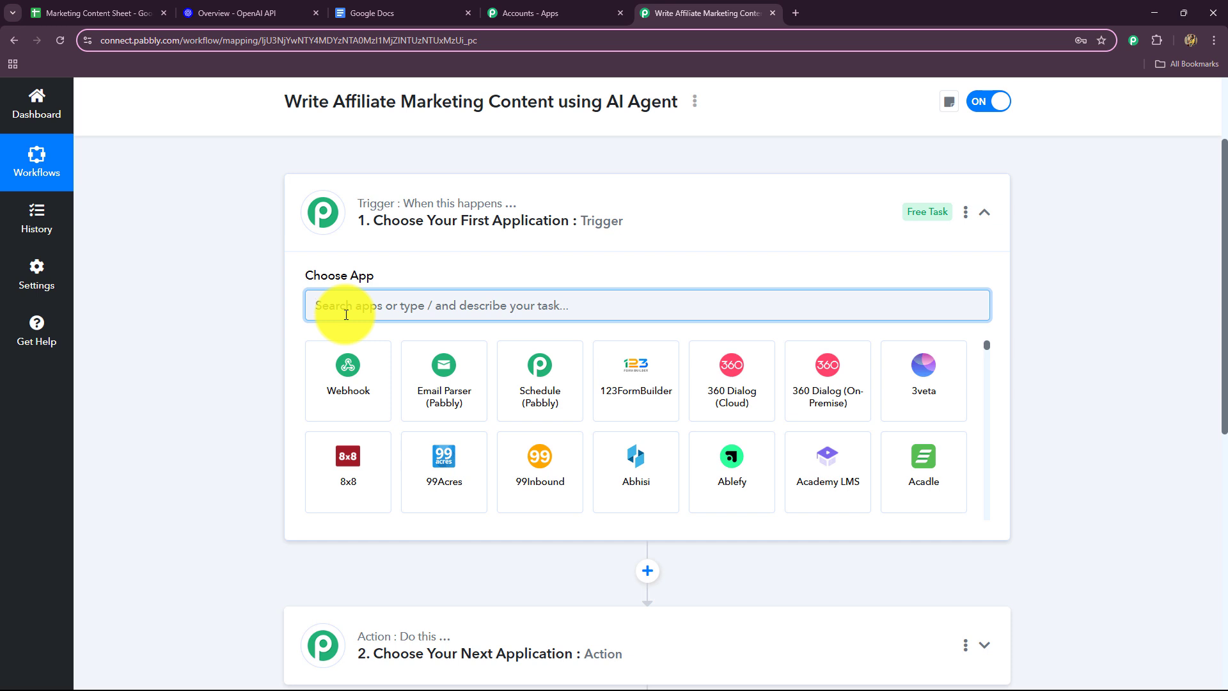
pyautogui.write('Goo')
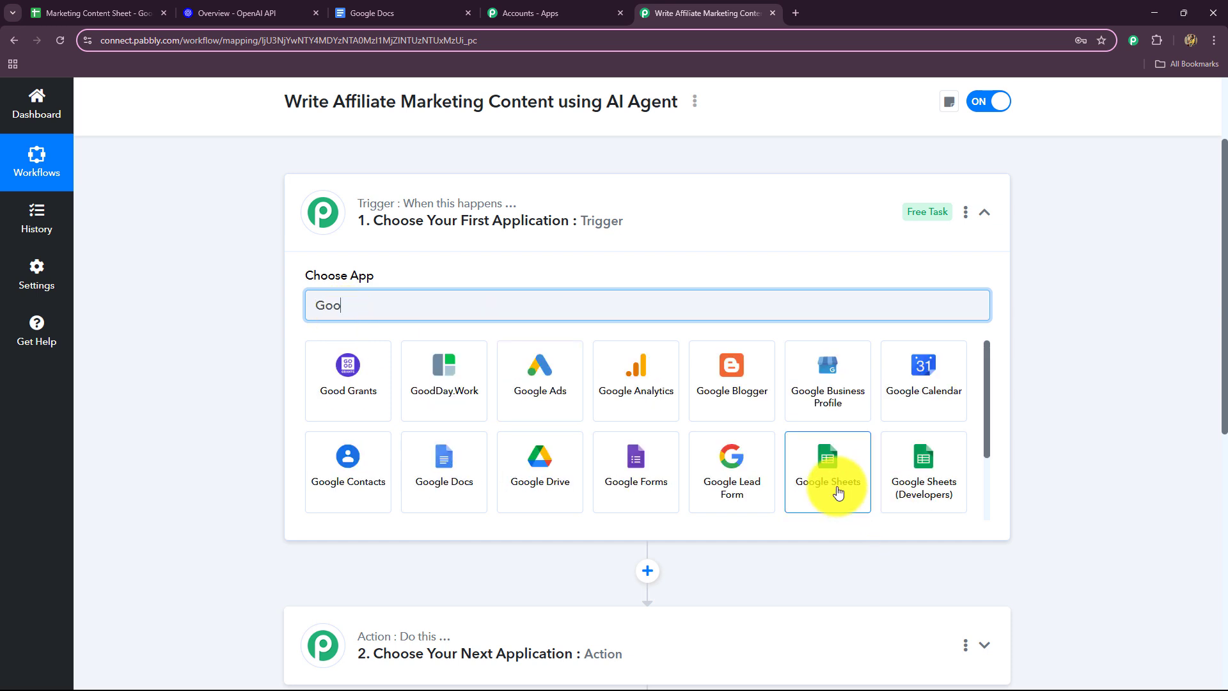
pyautogui.click(838, 491)
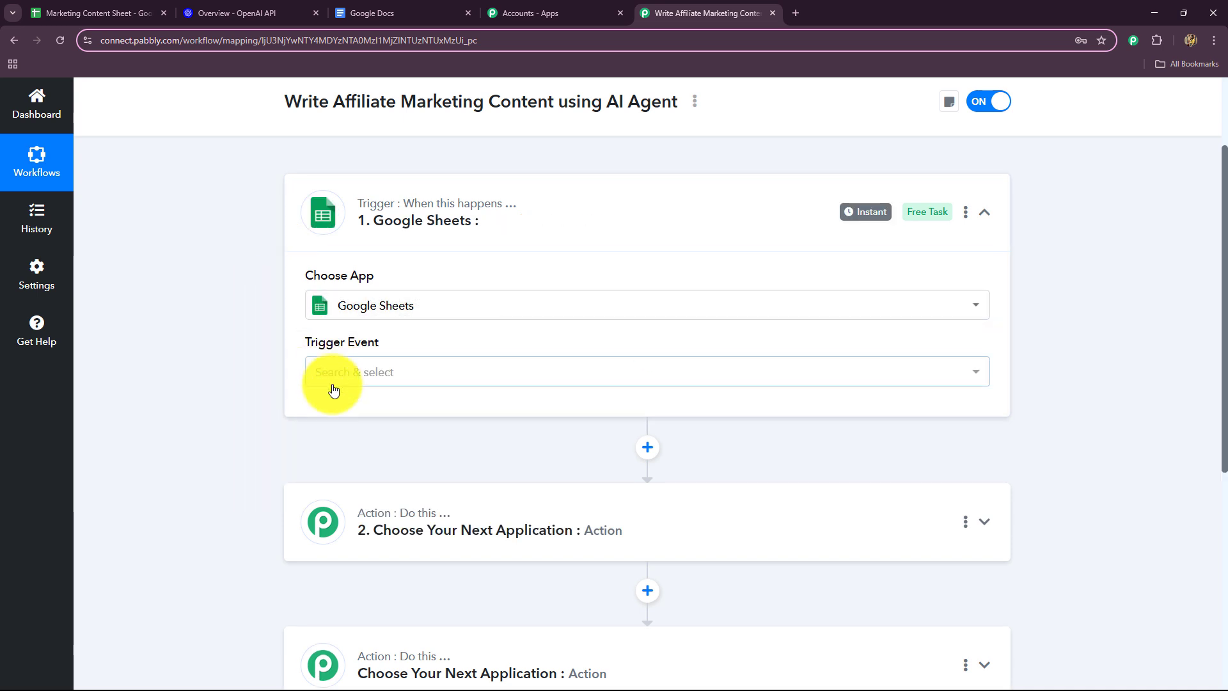
pyautogui.click(351, 374)
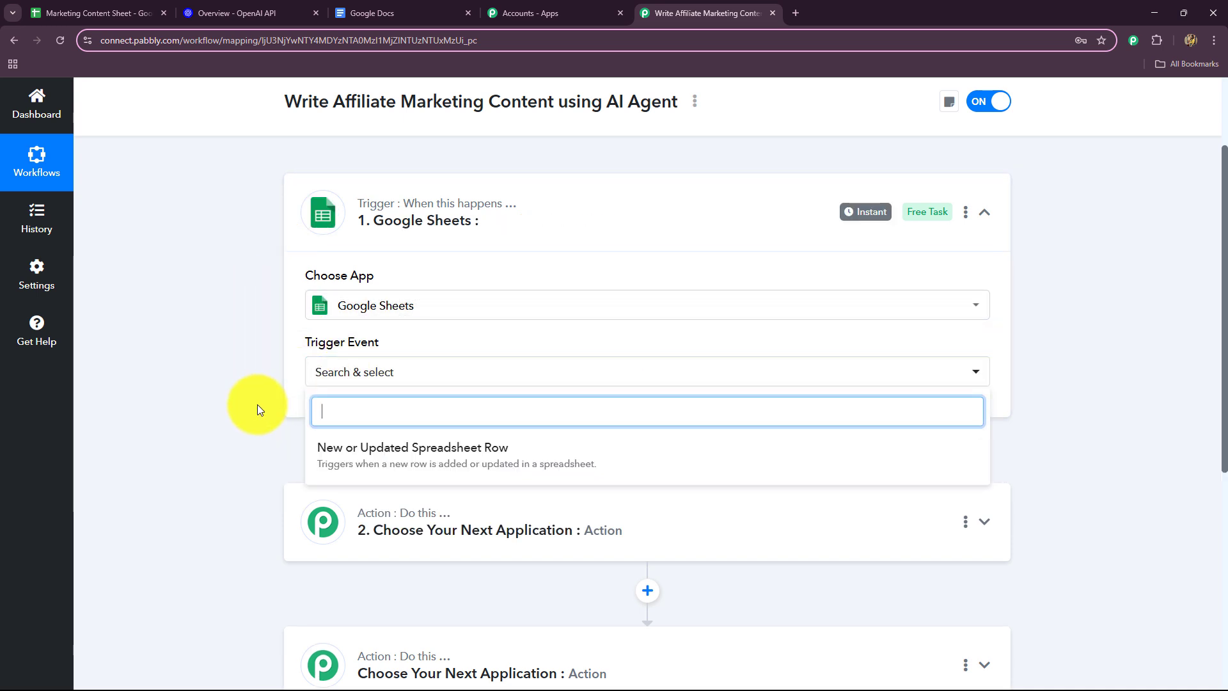
pyautogui.click(421, 462)
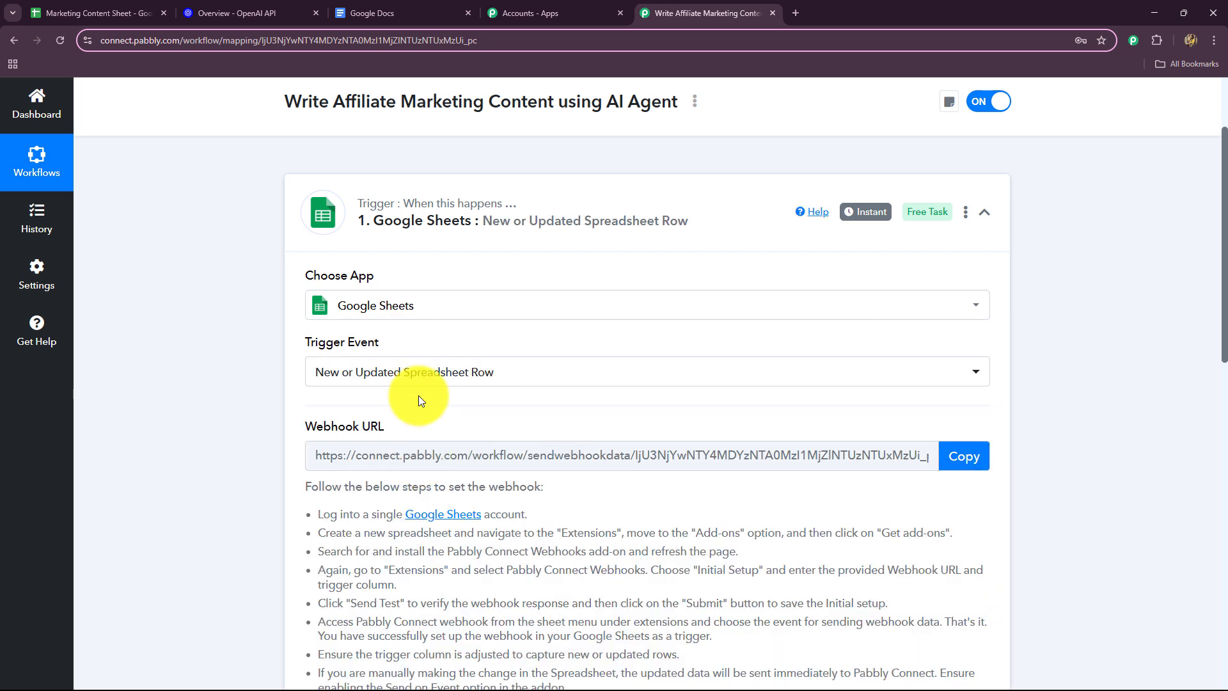
# - Read through the webhook setup instructions of the Google Sheets trigger and copy its webhook URL
pyautogui.scroll(-2, 418, 395)
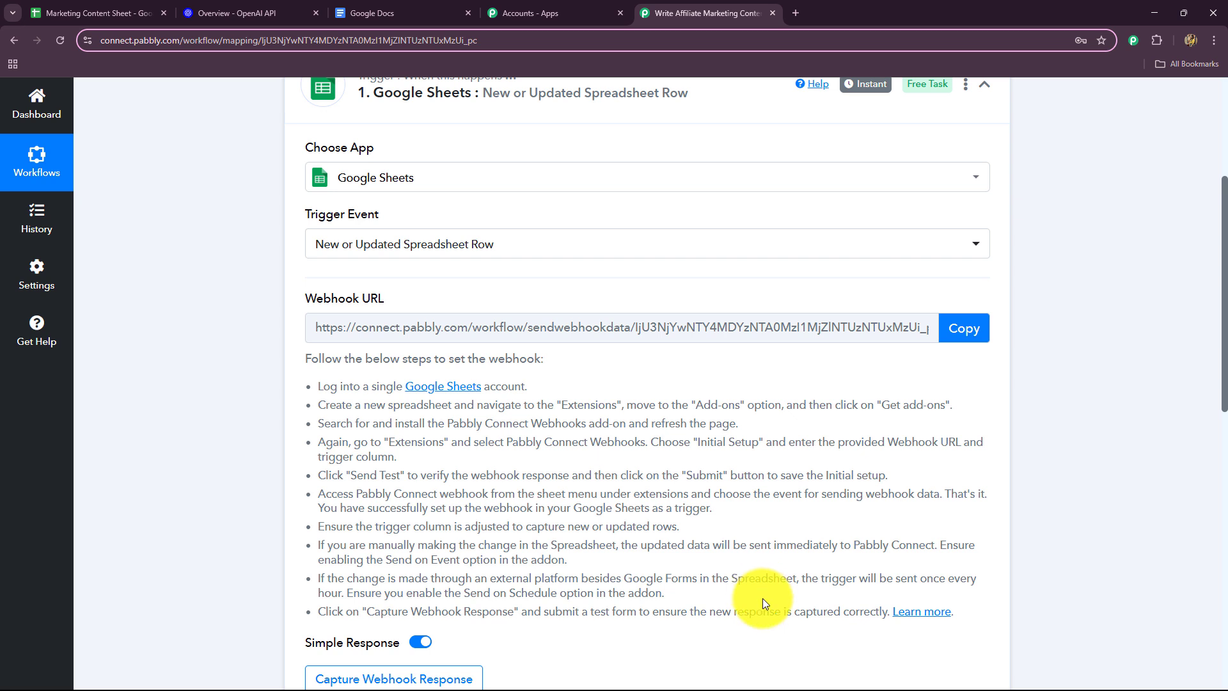
pyautogui.moveTo(763, 598); pyautogui.dragTo(238, 432)
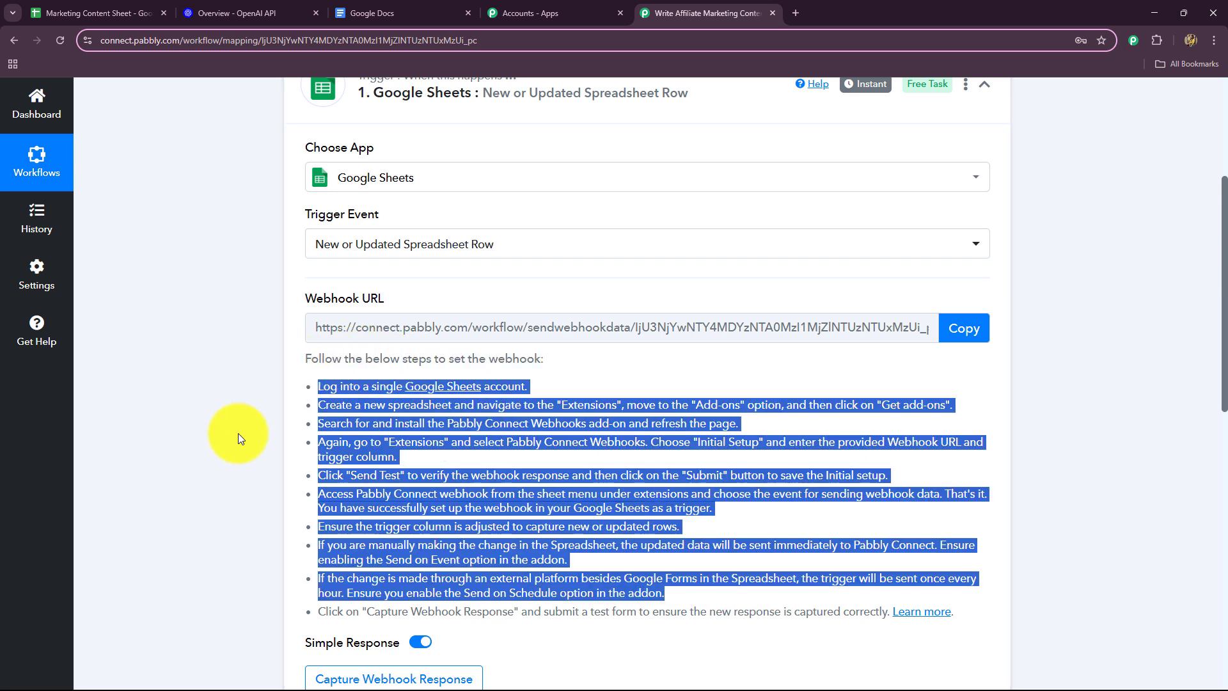
pyautogui.click(238, 432)
pyautogui.click(963, 328)
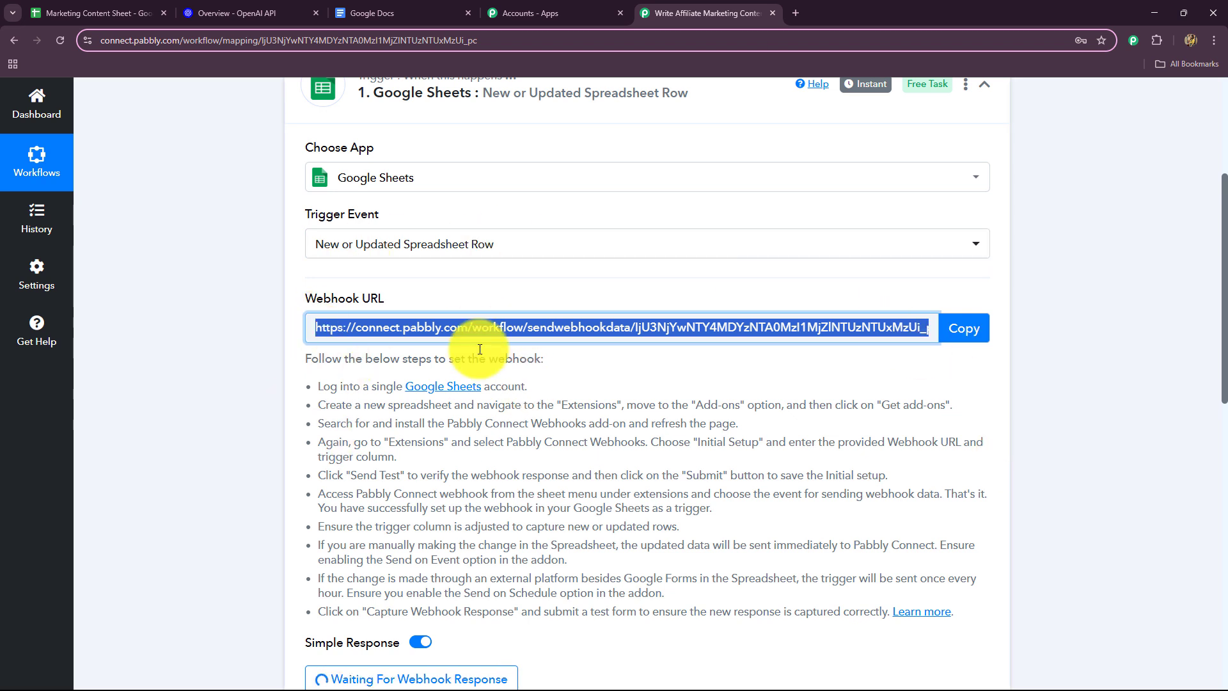
# - Switch to the Marketing Content Sheet in Google Sheets and review its data columns up to the Goal entry in F2
pyautogui.click(115, 5)
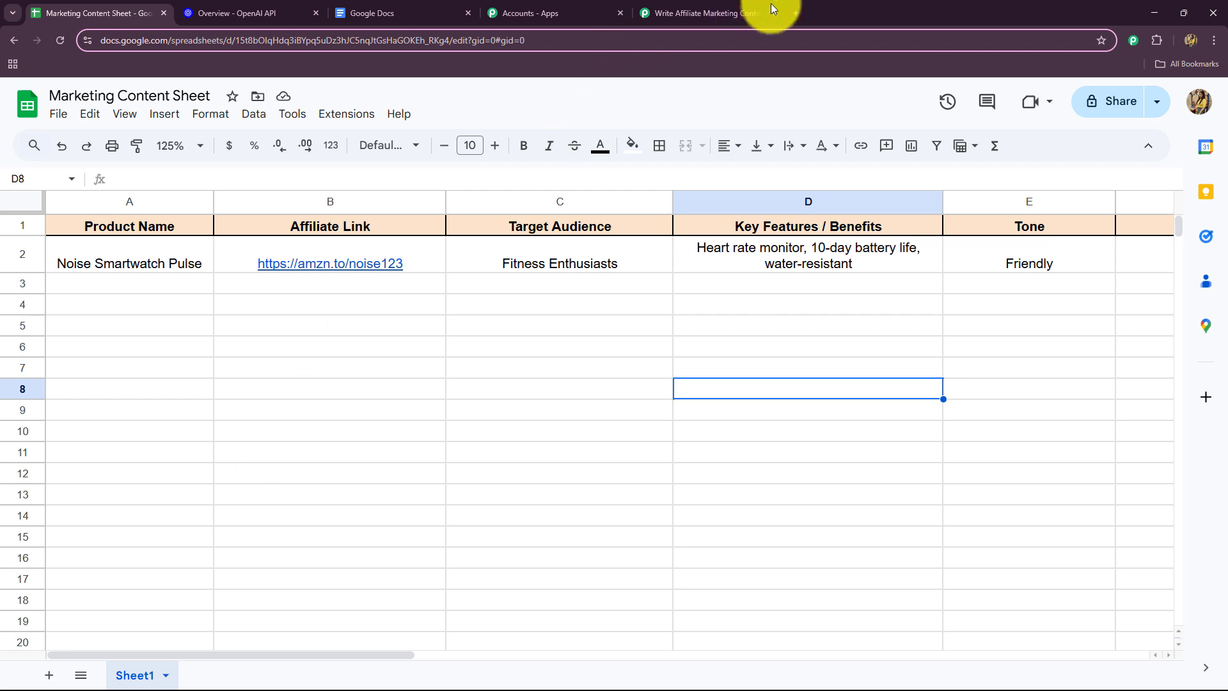
pyautogui.click(727, 9)
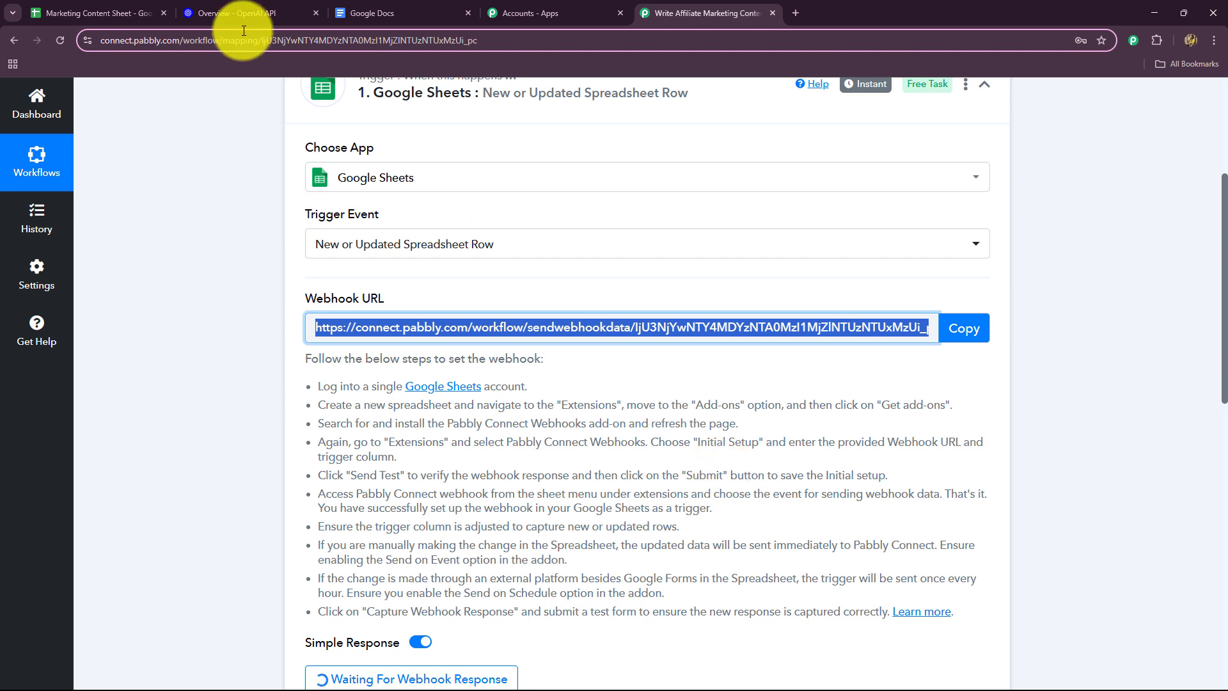
pyautogui.click(143, 14)
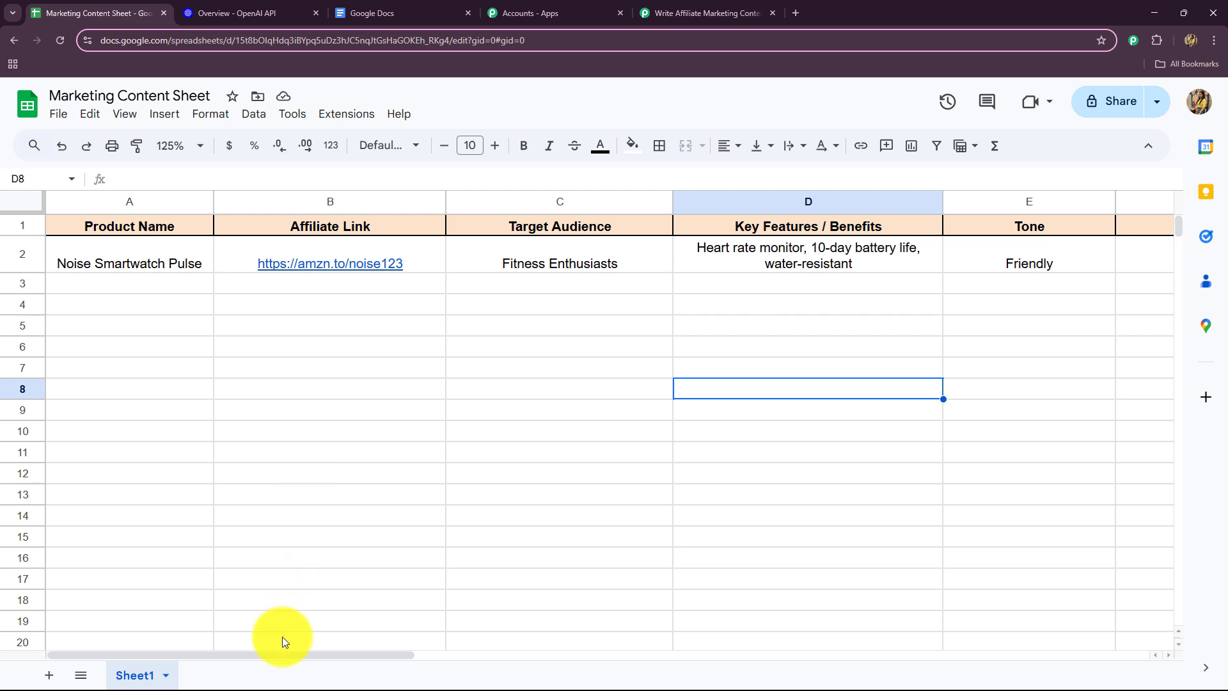
pyautogui.moveTo(285, 654); pyautogui.dragTo(229, 643)
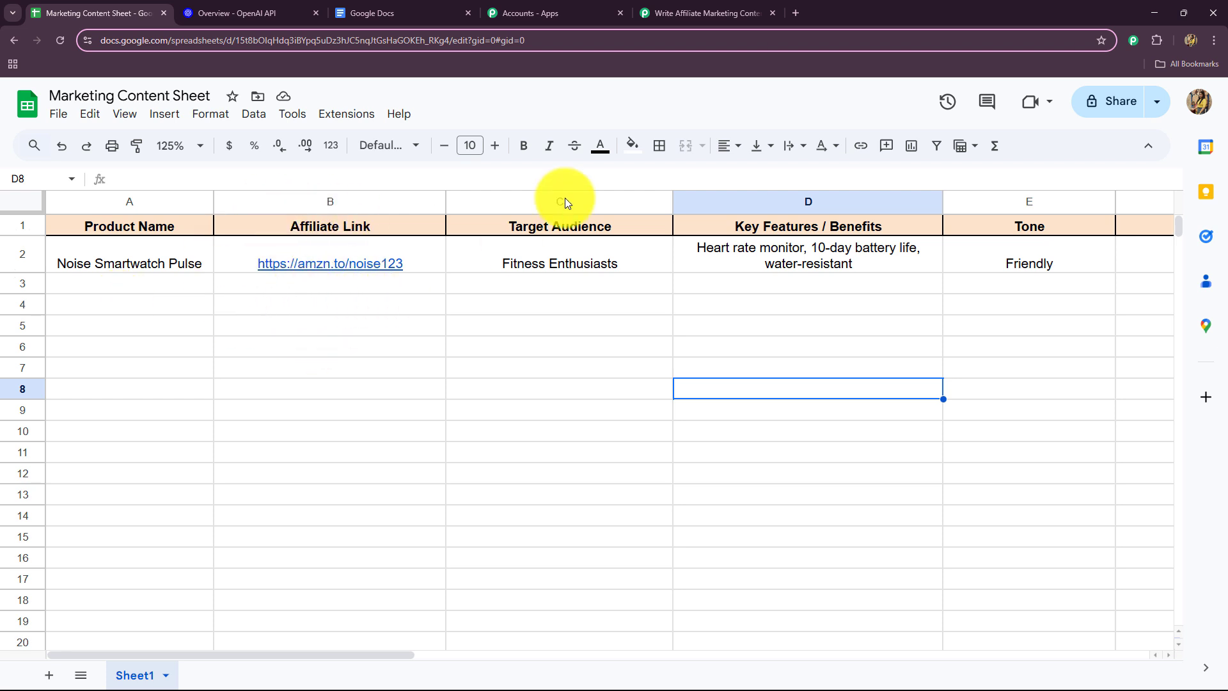
pyautogui.moveTo(327, 652); pyautogui.dragTo(467, 659)
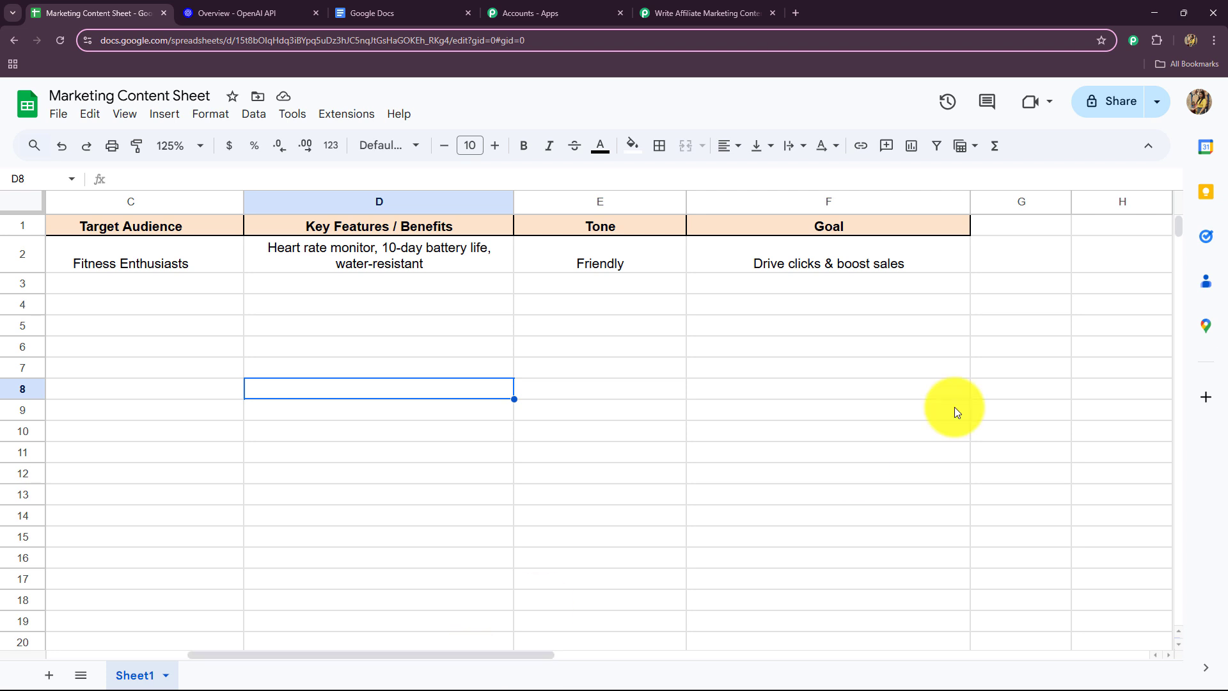
pyautogui.click(825, 259)
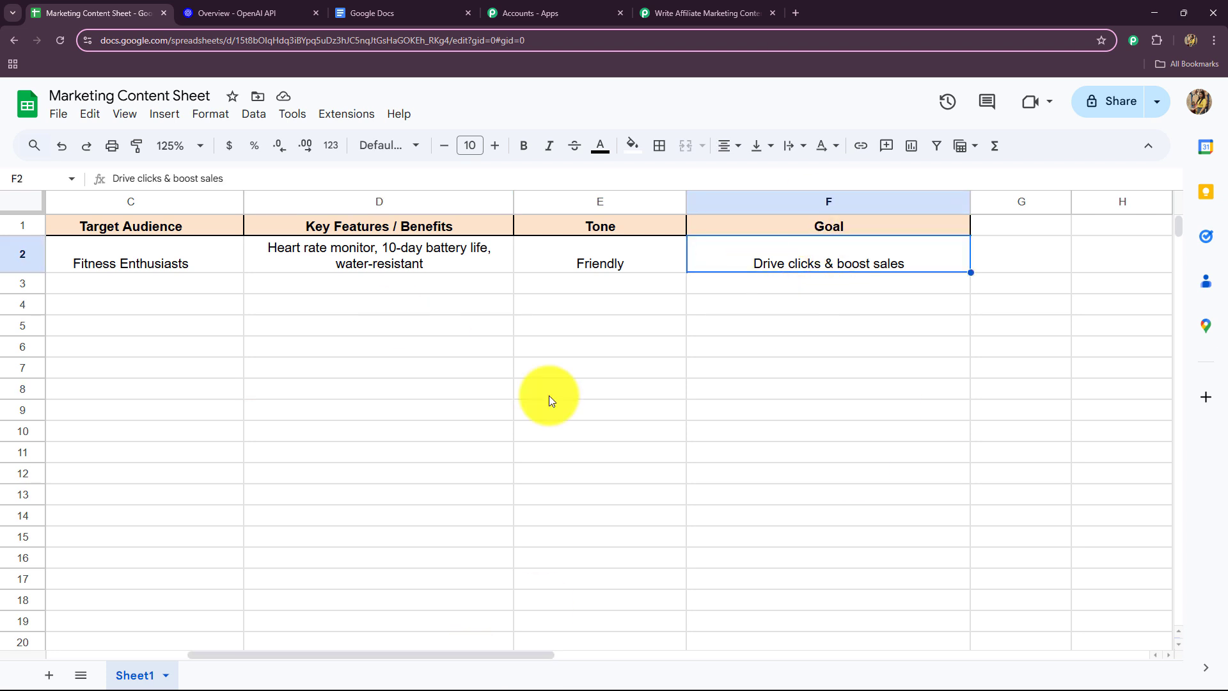
# - Look up the Pabbly Connect Webhooks add-on in the Google Workspace Marketplace, check whether it is installed, and close the marketplace
pyautogui.click(331, 113)
pyautogui.moveTo(347, 146)
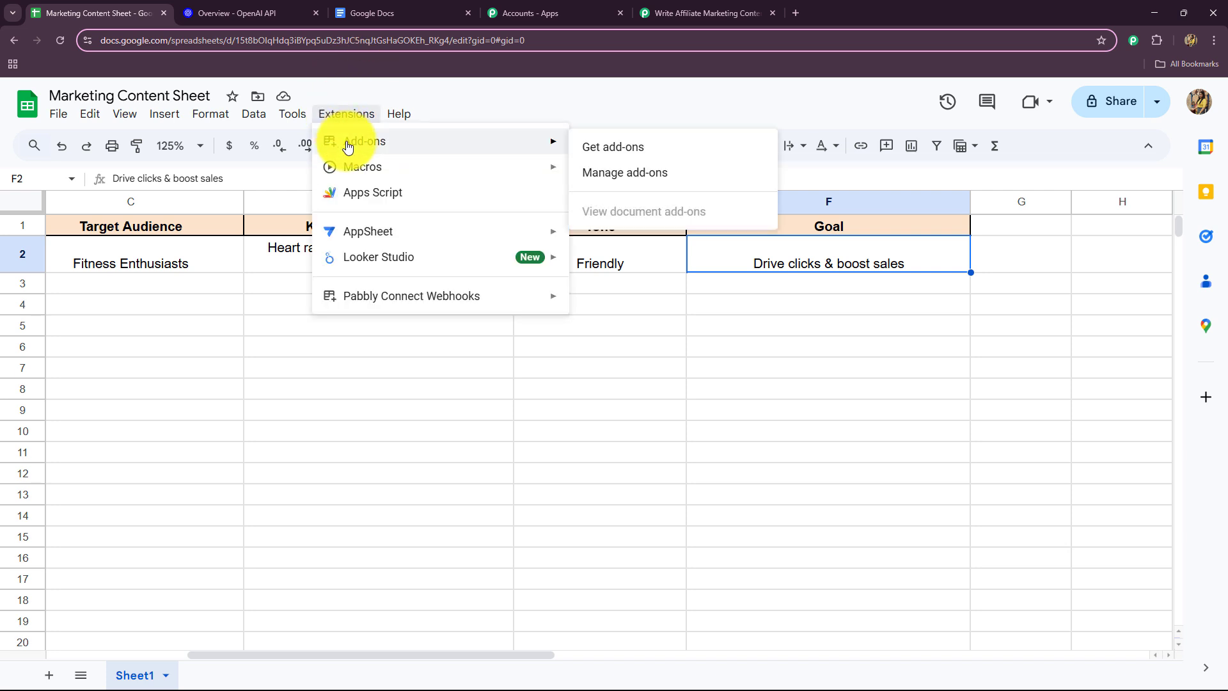
pyautogui.click(589, 146)
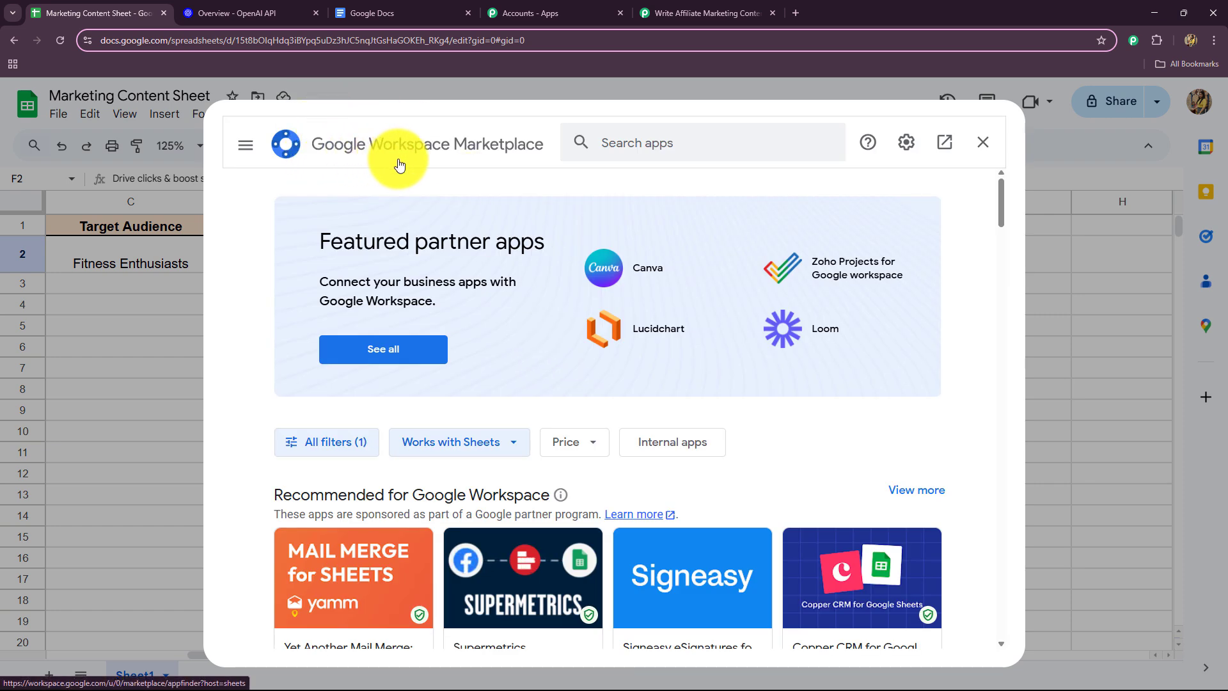
pyautogui.click(659, 136)
pyautogui.write('P')
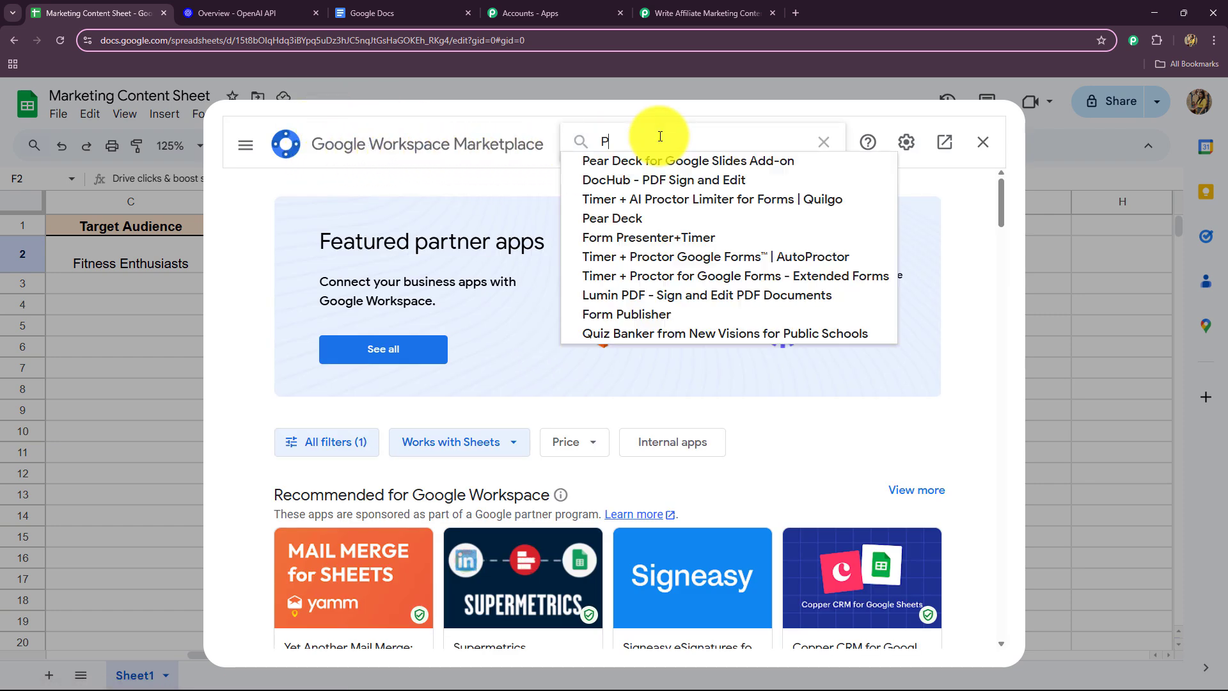
pyautogui.write('abbl')
pyautogui.click(668, 160)
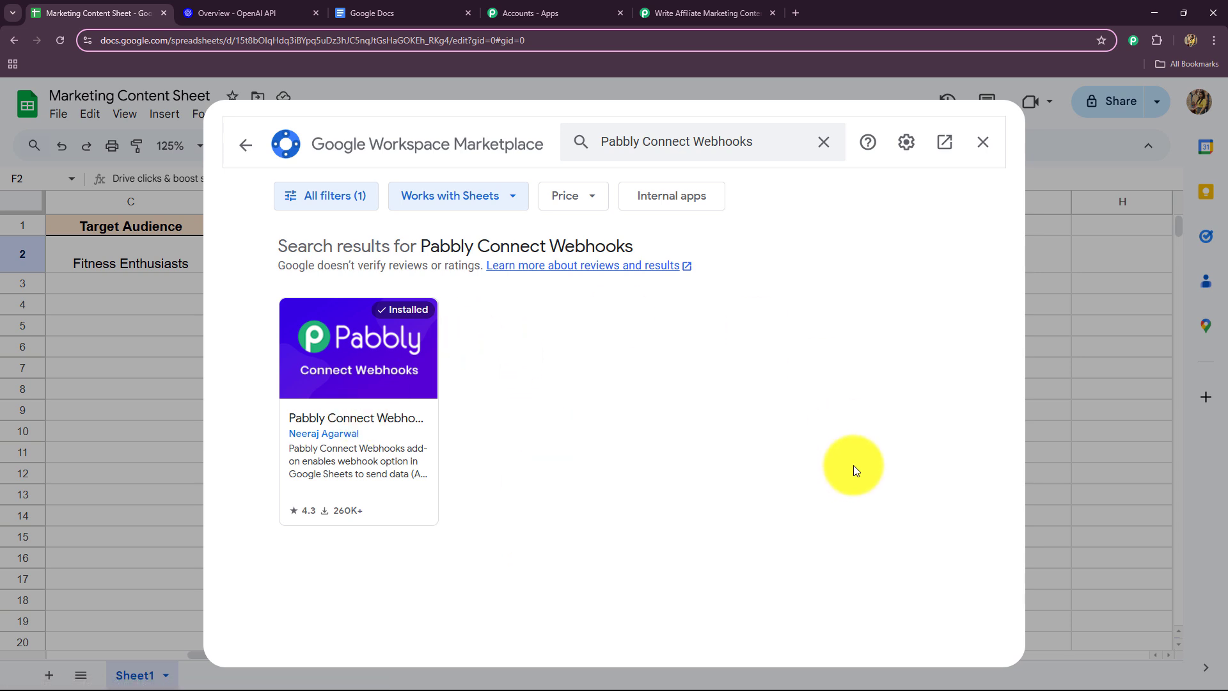
pyautogui.click(983, 142)
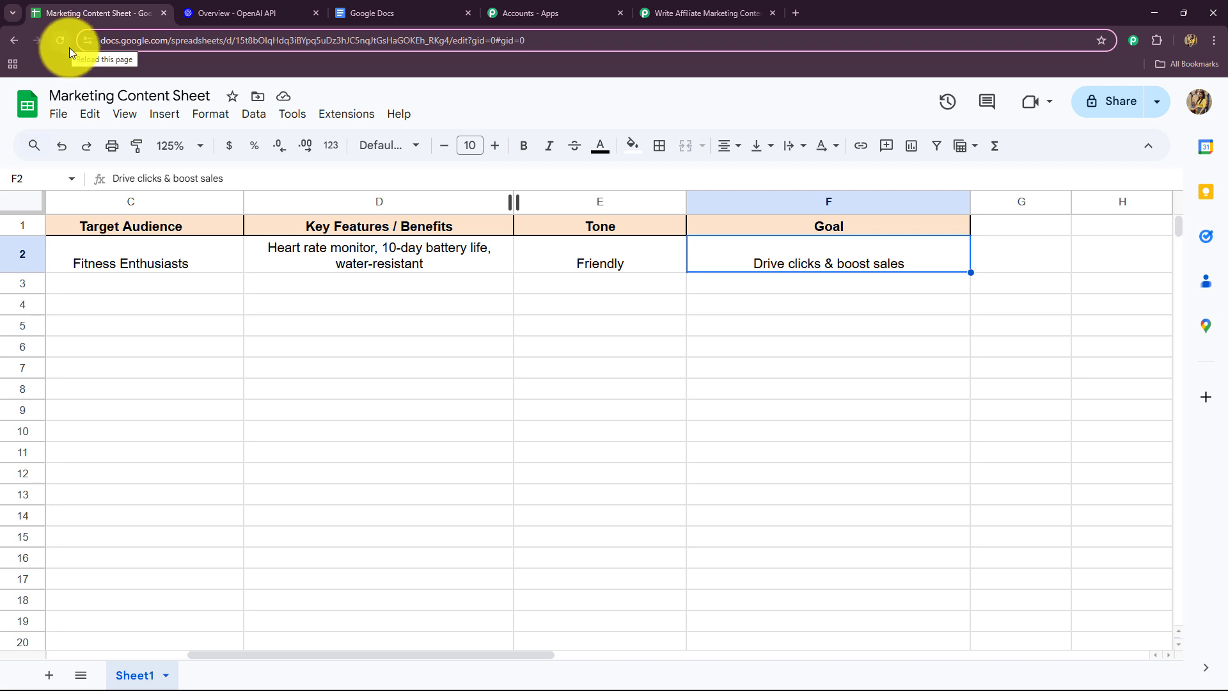
# - Open the Initial Setup of the Pabbly Connect Webhooks add-on and paste the copied webhook URL
pyautogui.click(369, 116)
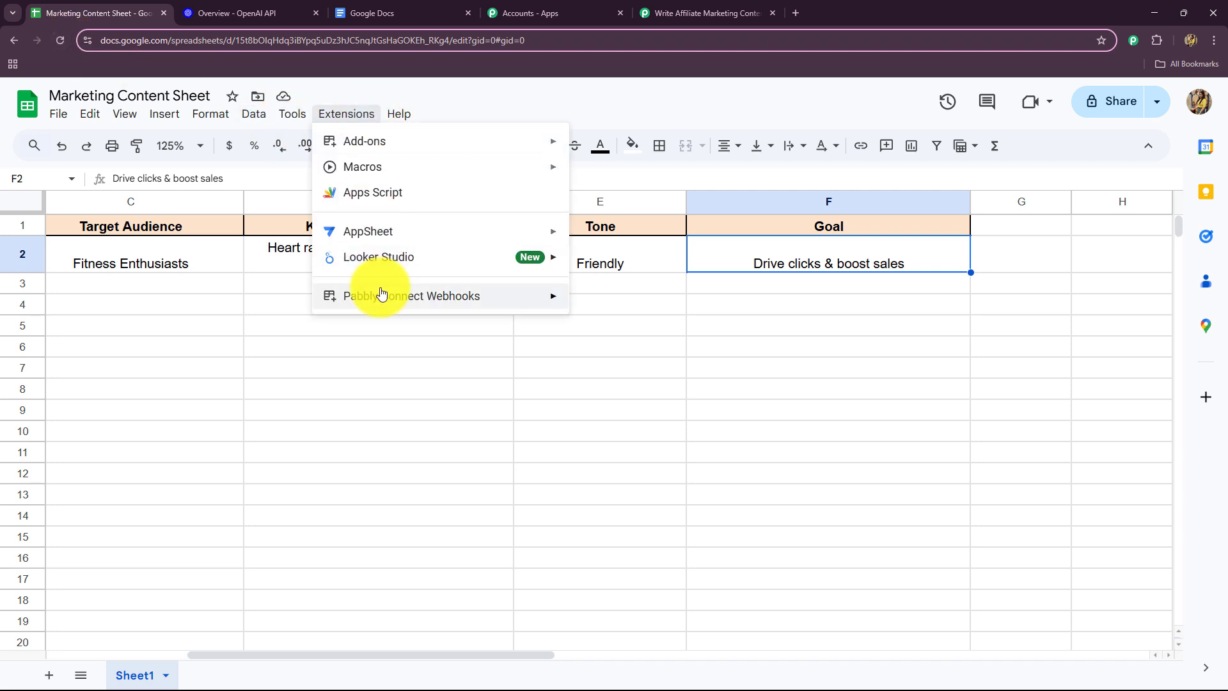
pyautogui.moveTo(382, 294)
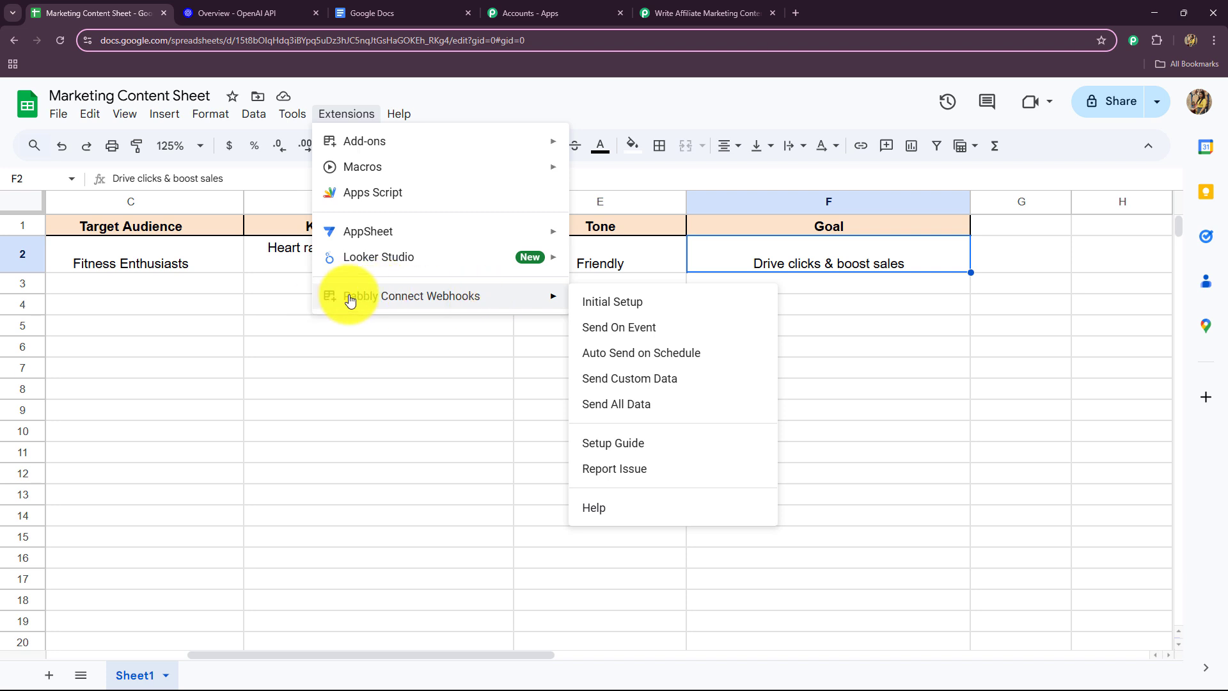
pyautogui.click(633, 303)
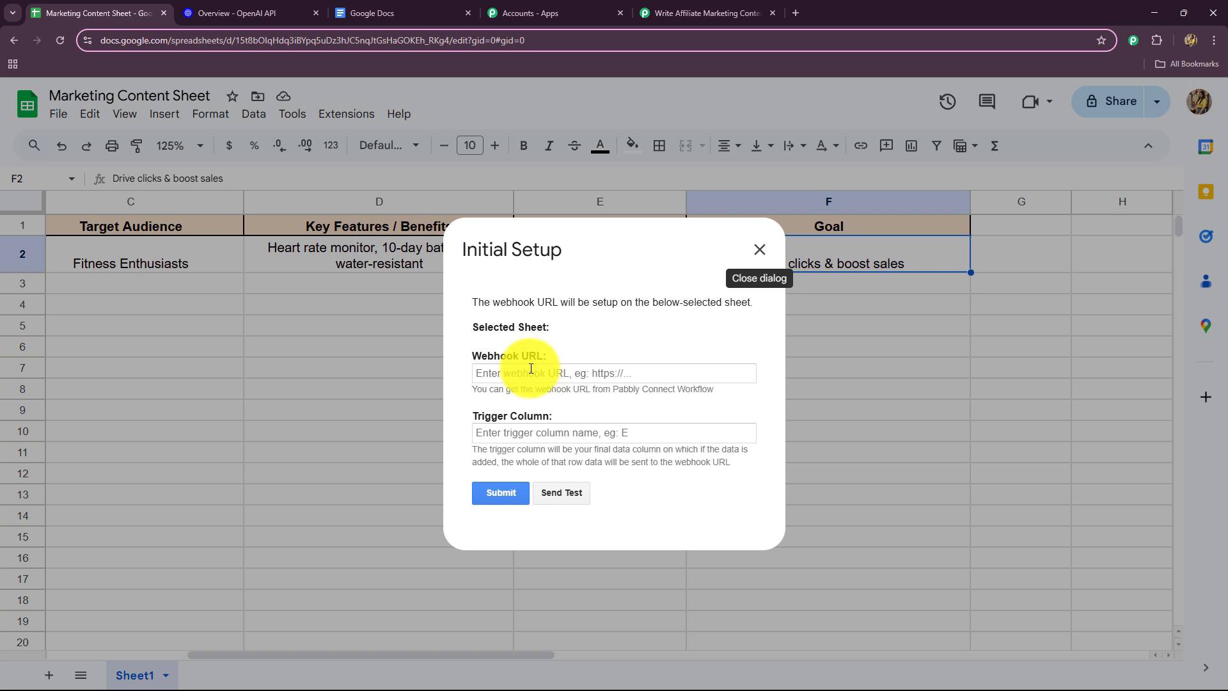
pyautogui.click(525, 373)
pyautogui.hotkey('ctrl', 'v')
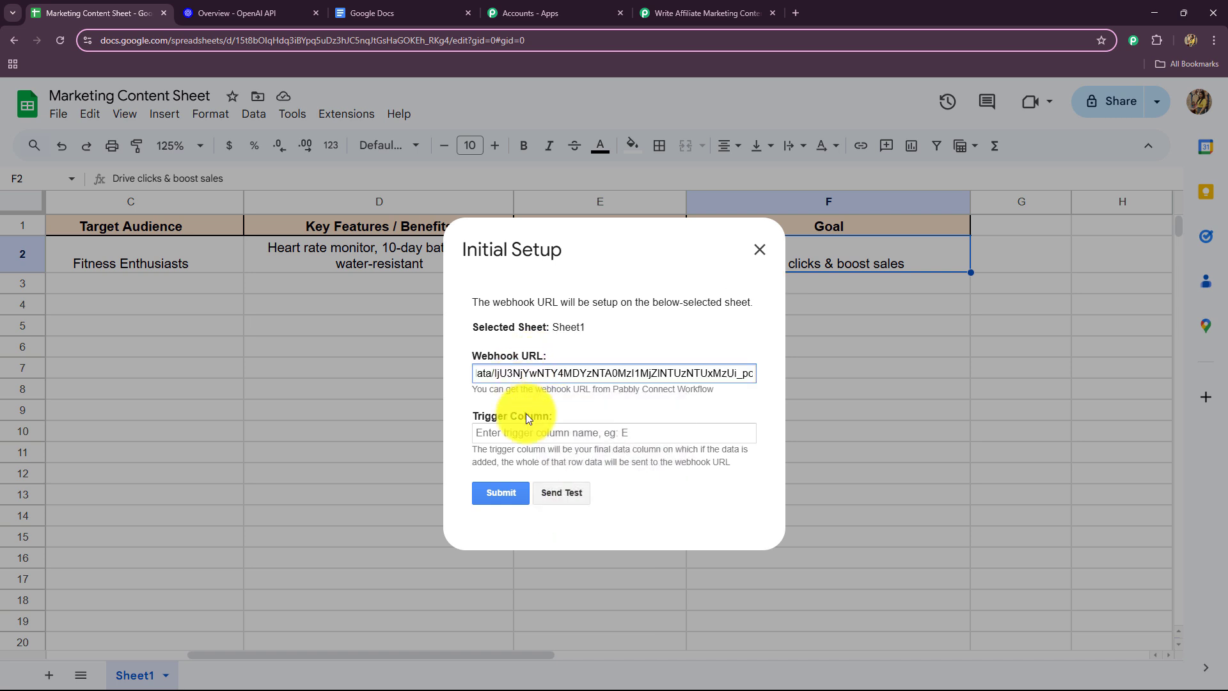
# - Set the webhook's trigger column to F and send a test of the sheet data
pyautogui.click(525, 432)
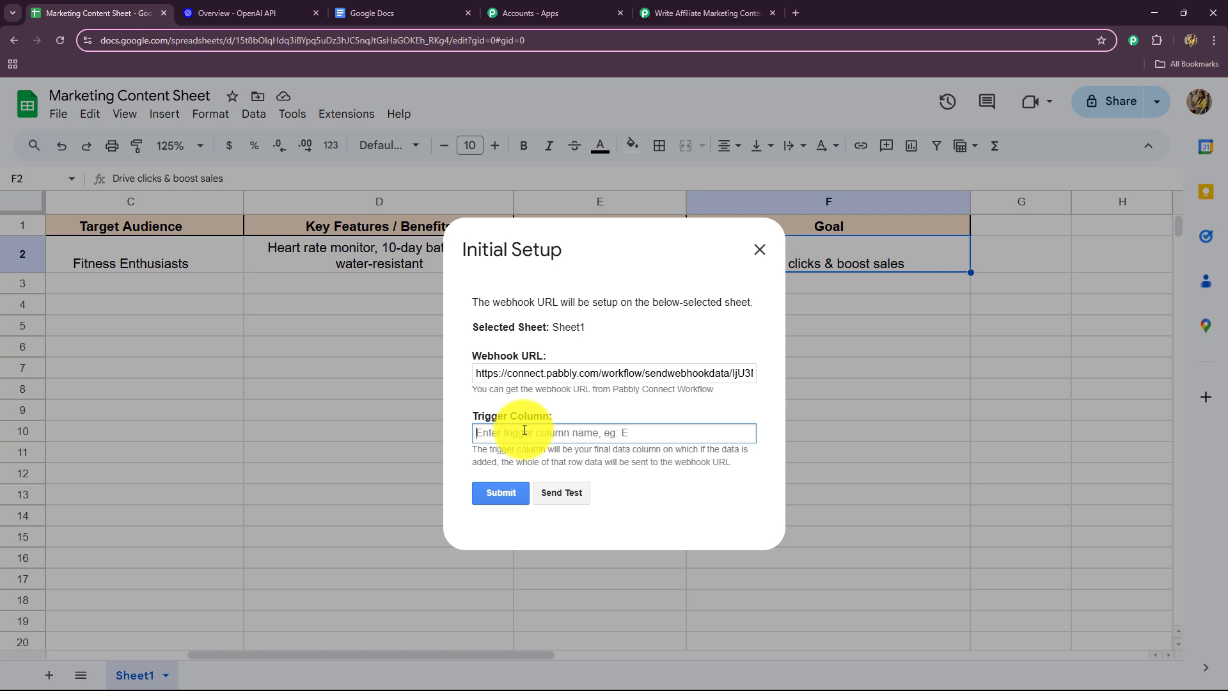
pyautogui.write('F')
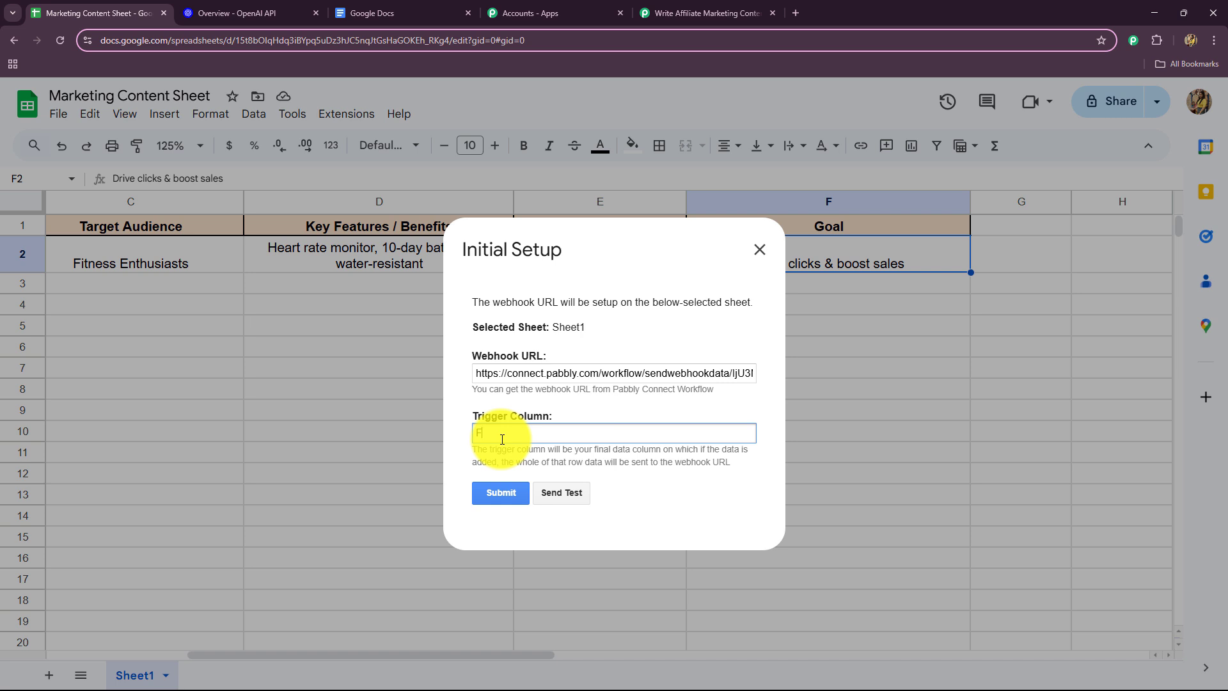
pyautogui.click(561, 491)
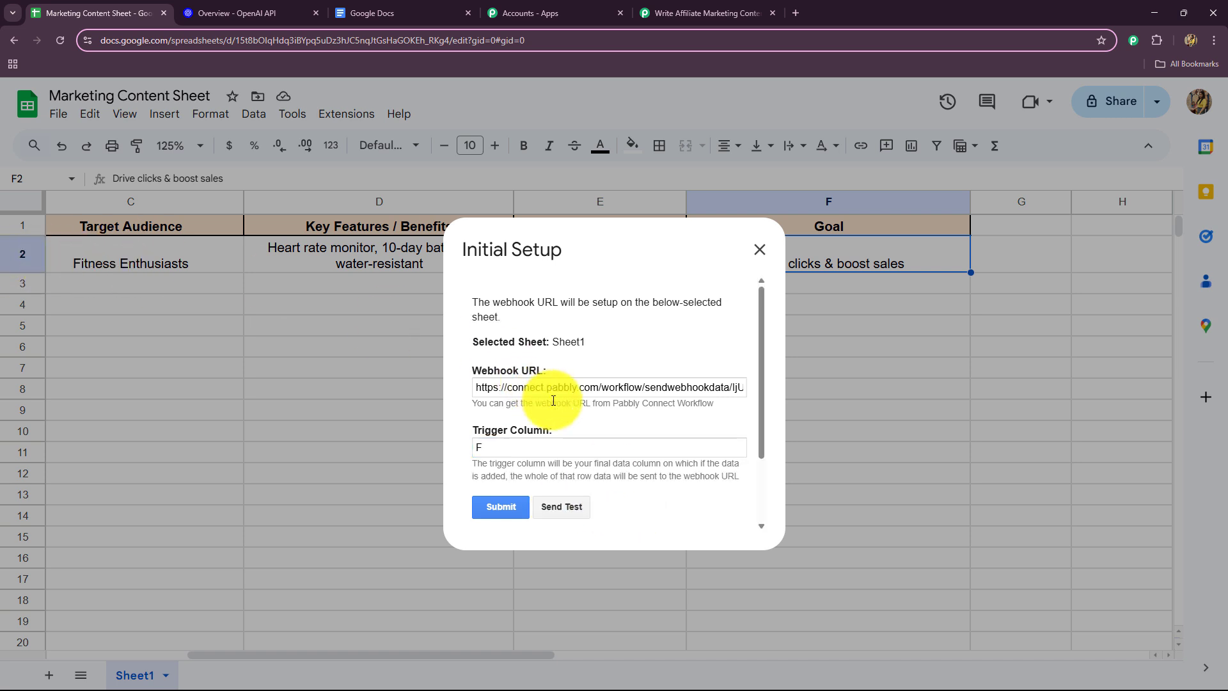
# - Submit the webhook's initial setup, close its dialog and switch back to the Pabbly Connect workflow
pyautogui.scroll(-2, 553, 400)
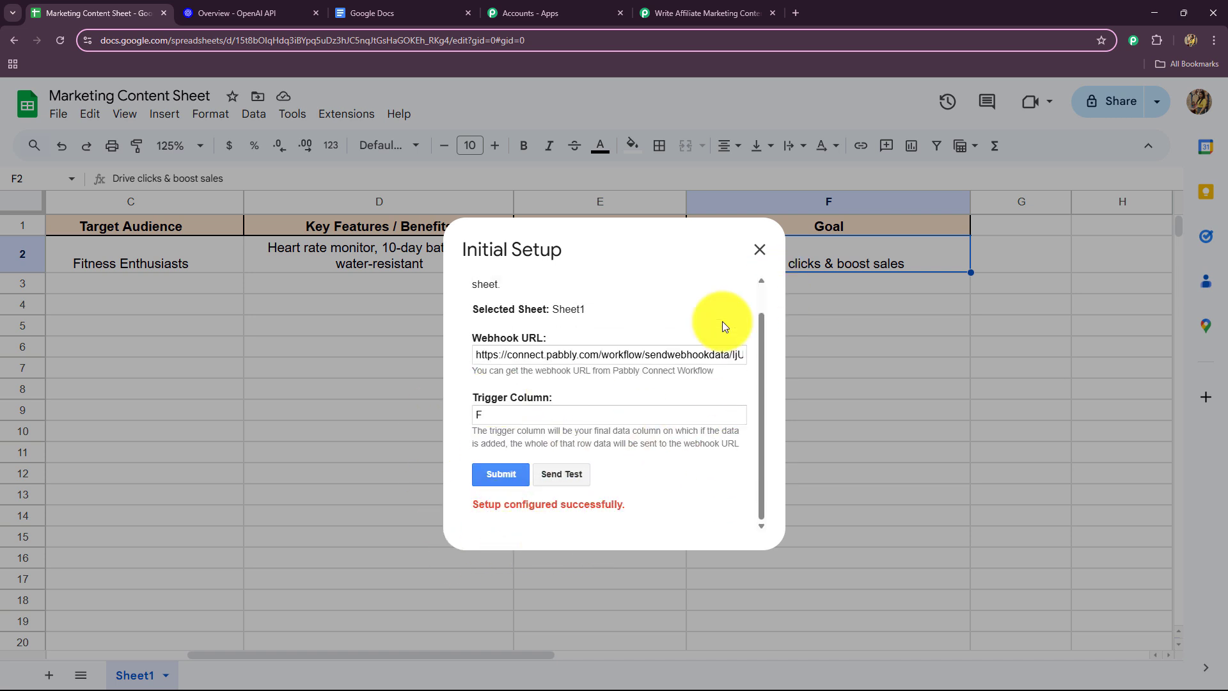
pyautogui.click(759, 250)
pyautogui.click(677, 13)
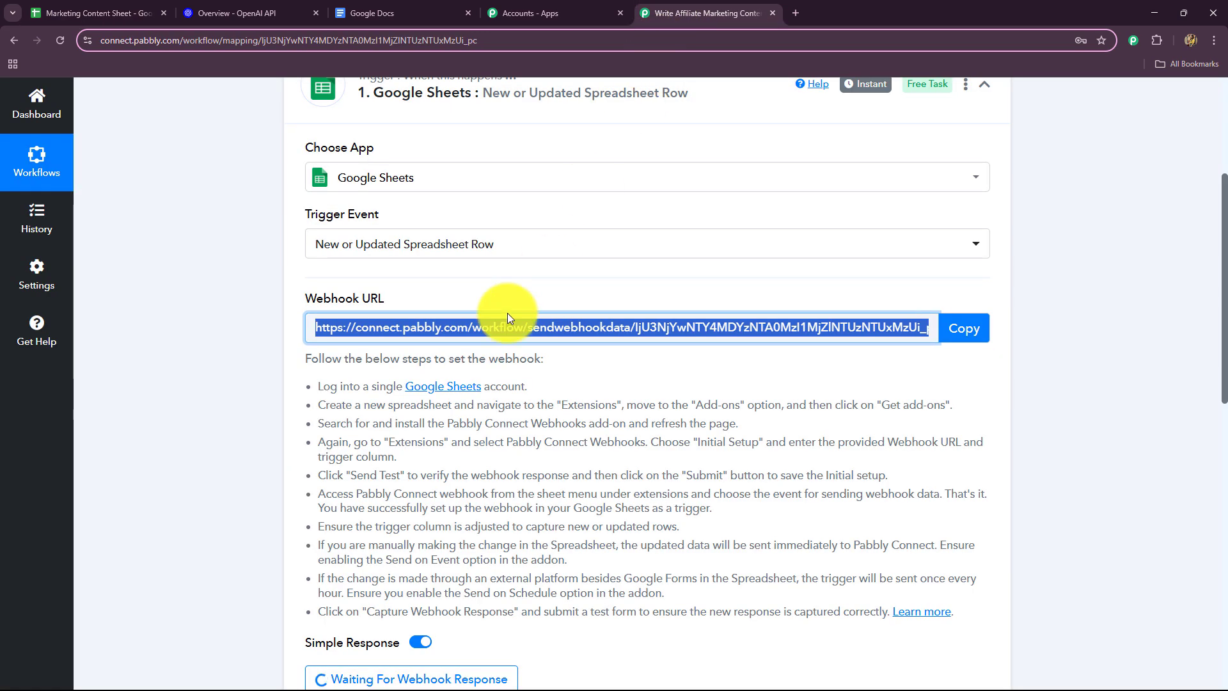
# - Examine the captured webhook response field by field, from TriggerColumn through Affiliate Link, against the sheet's product data
pyautogui.scroll(-5, 658, 324)
pyautogui.scroll(-4, 1105, 429)
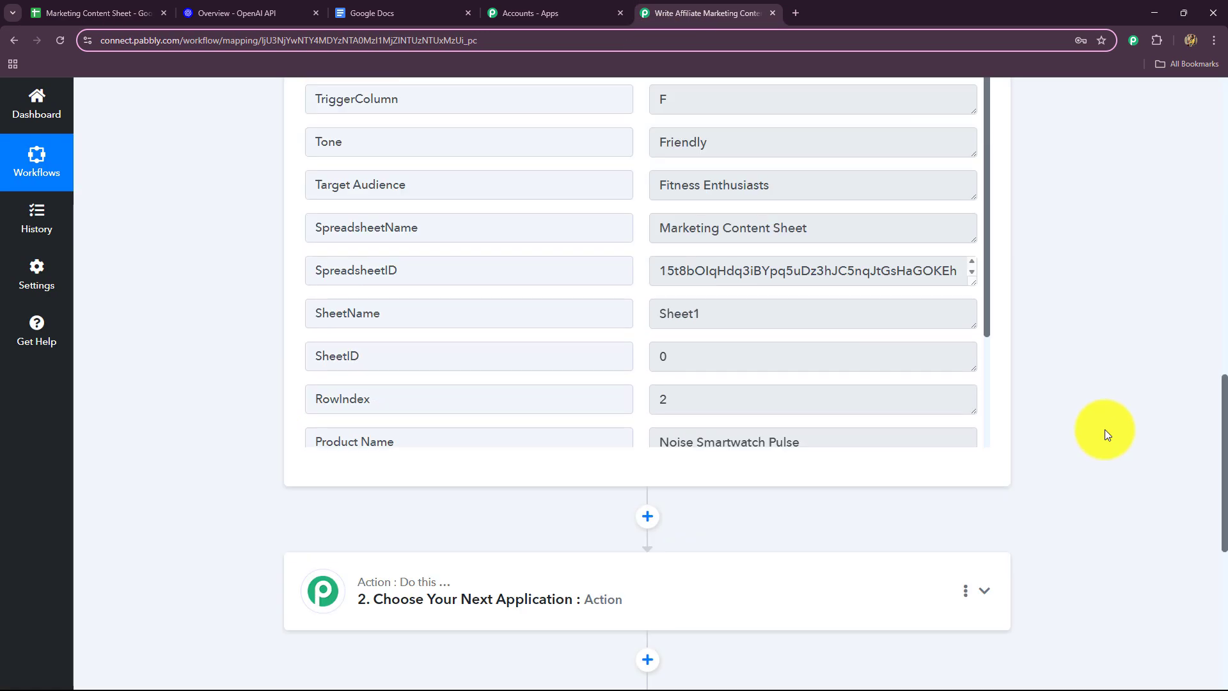
pyautogui.scroll(2, 1104, 431)
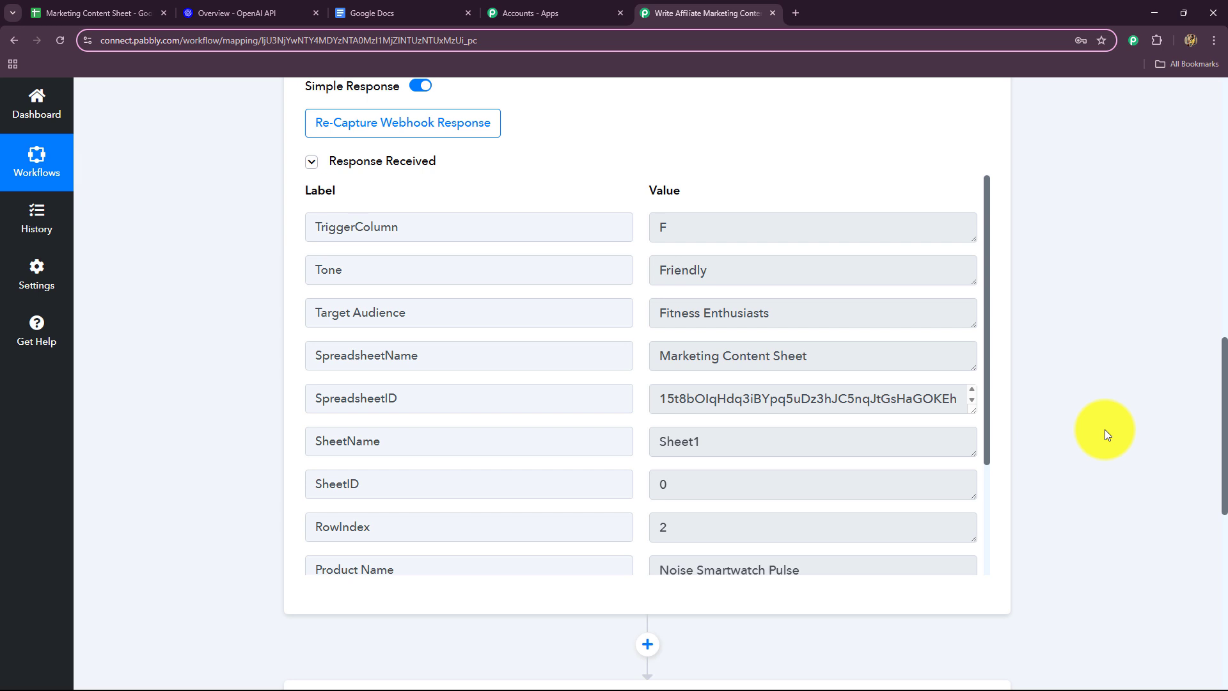
pyautogui.click(665, 227)
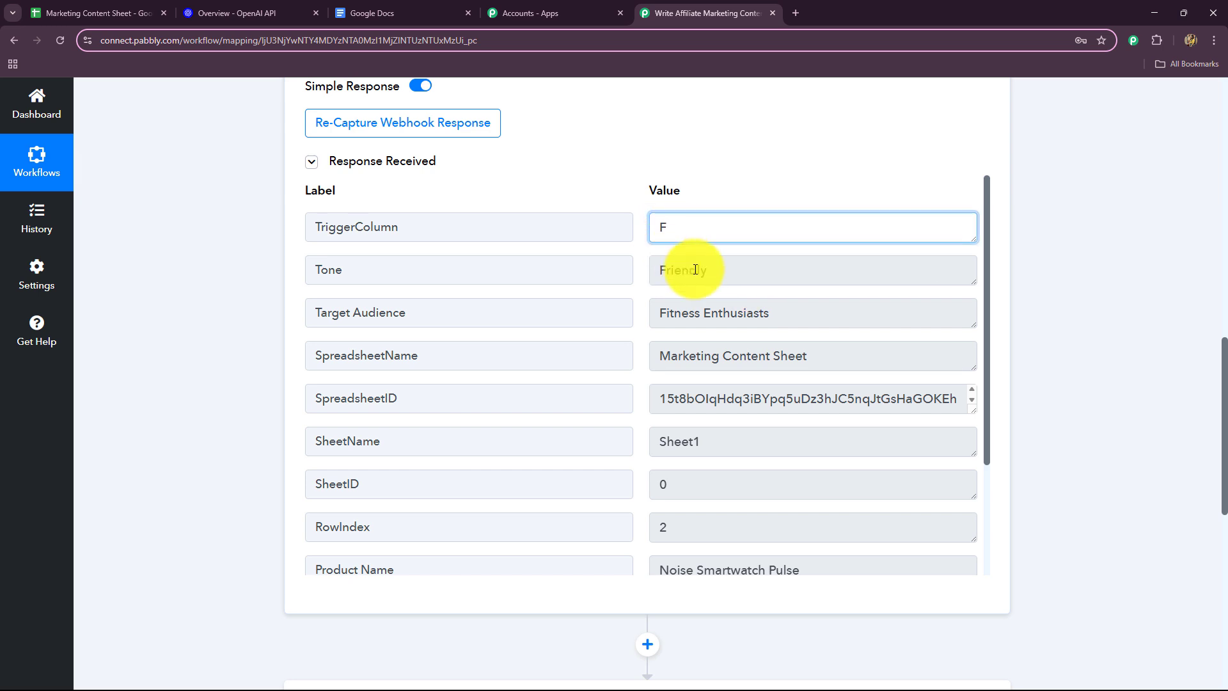
pyautogui.moveTo(670, 270); pyautogui.dragTo(667, 339)
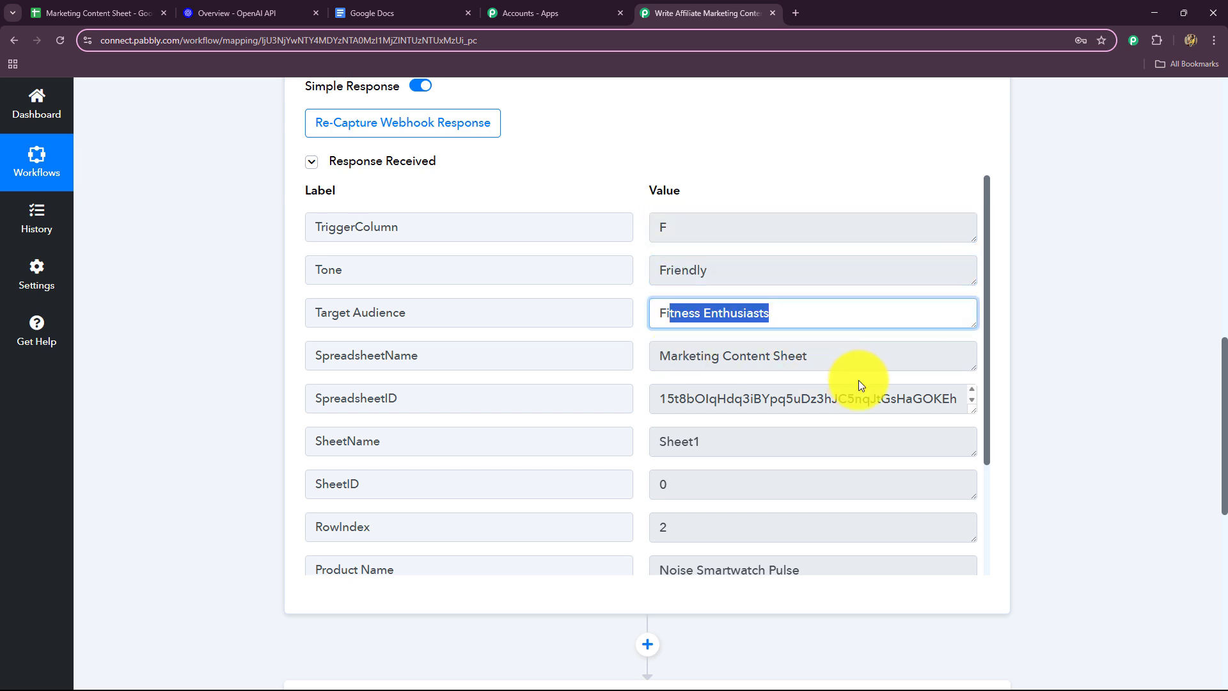
pyautogui.moveTo(850, 357); pyautogui.dragTo(674, 366)
pyautogui.moveTo(882, 392); pyautogui.dragTo(647, 406)
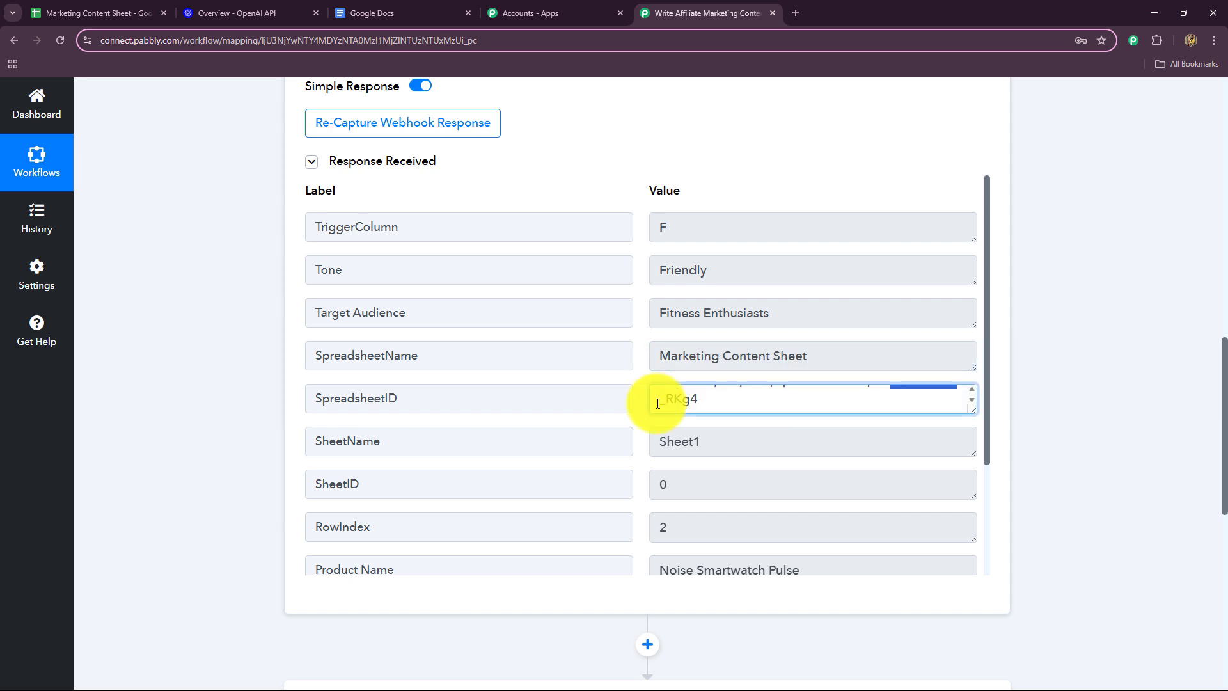
pyautogui.moveTo(732, 445); pyautogui.dragTo(653, 446)
pyautogui.moveTo(735, 488); pyautogui.dragTo(654, 486)
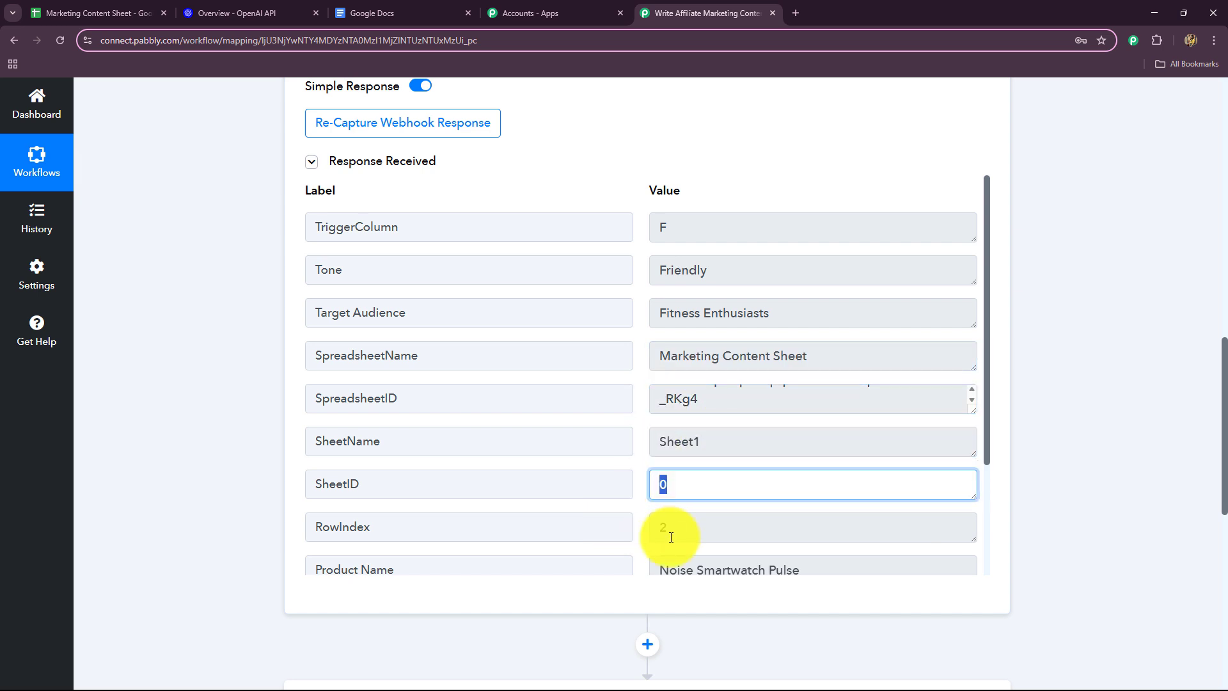
pyautogui.click(677, 527)
pyautogui.scroll(-2, 666, 474)
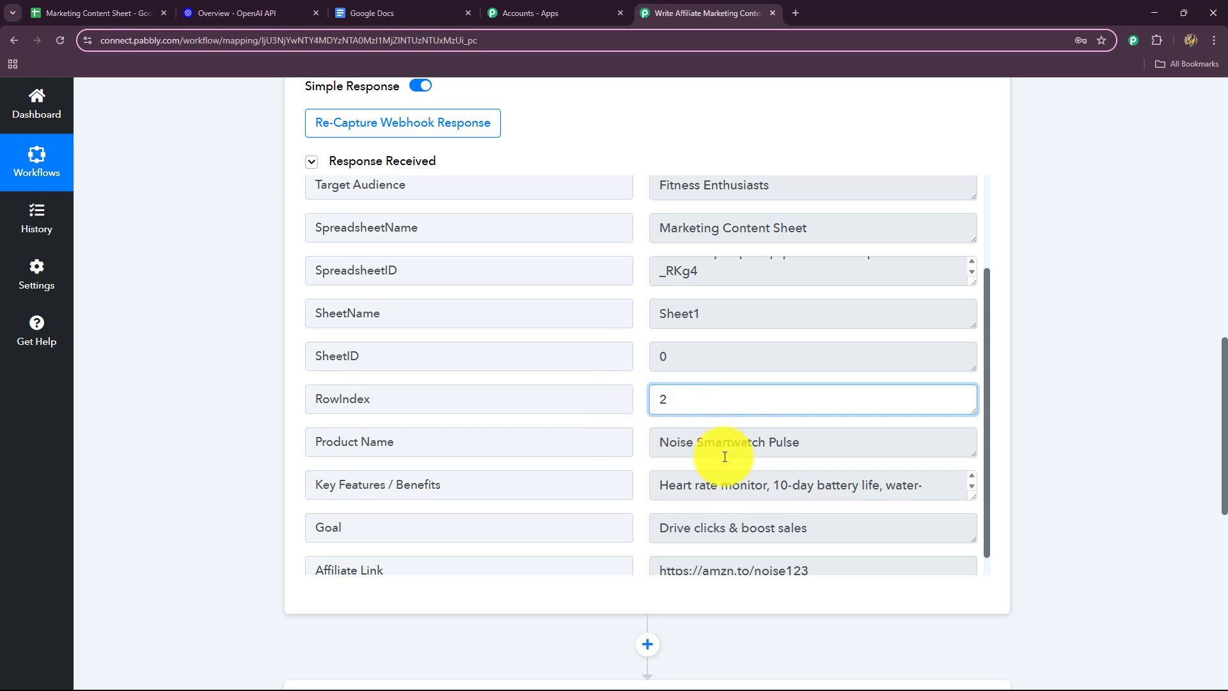
pyautogui.moveTo(803, 443); pyautogui.dragTo(630, 456)
pyautogui.moveTo(889, 499); pyautogui.dragTo(940, 554)
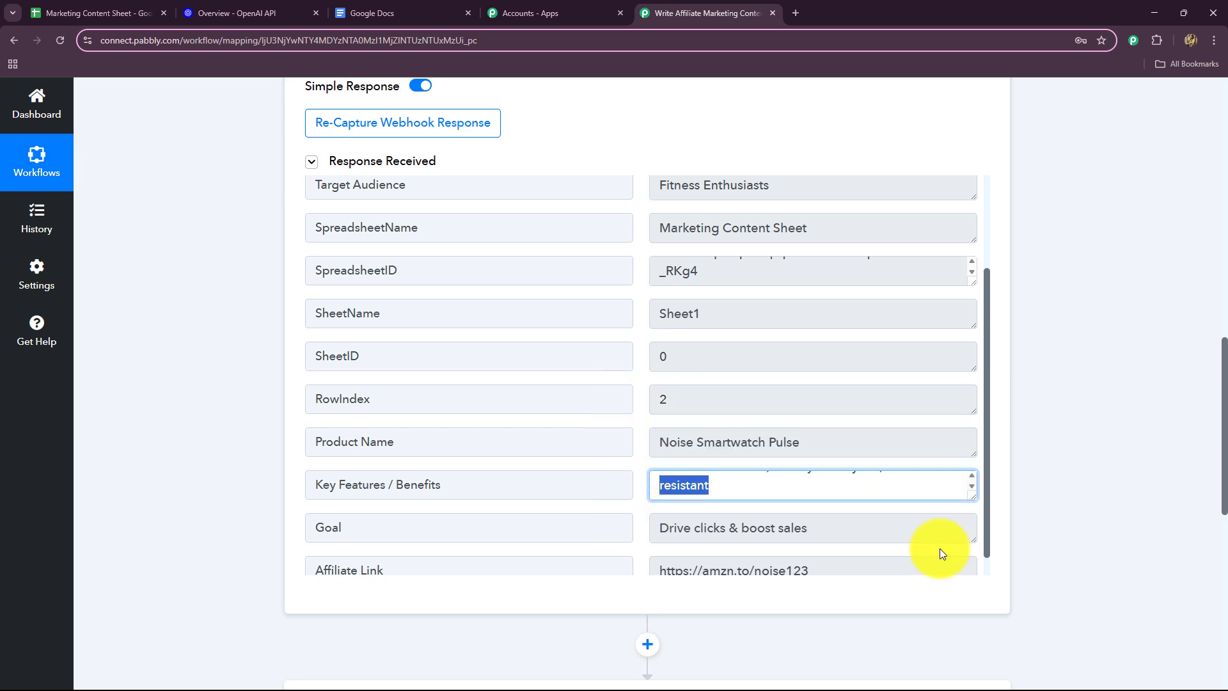
pyautogui.moveTo(808, 528); pyautogui.dragTo(702, 521)
pyautogui.scroll(-5, 740, 502)
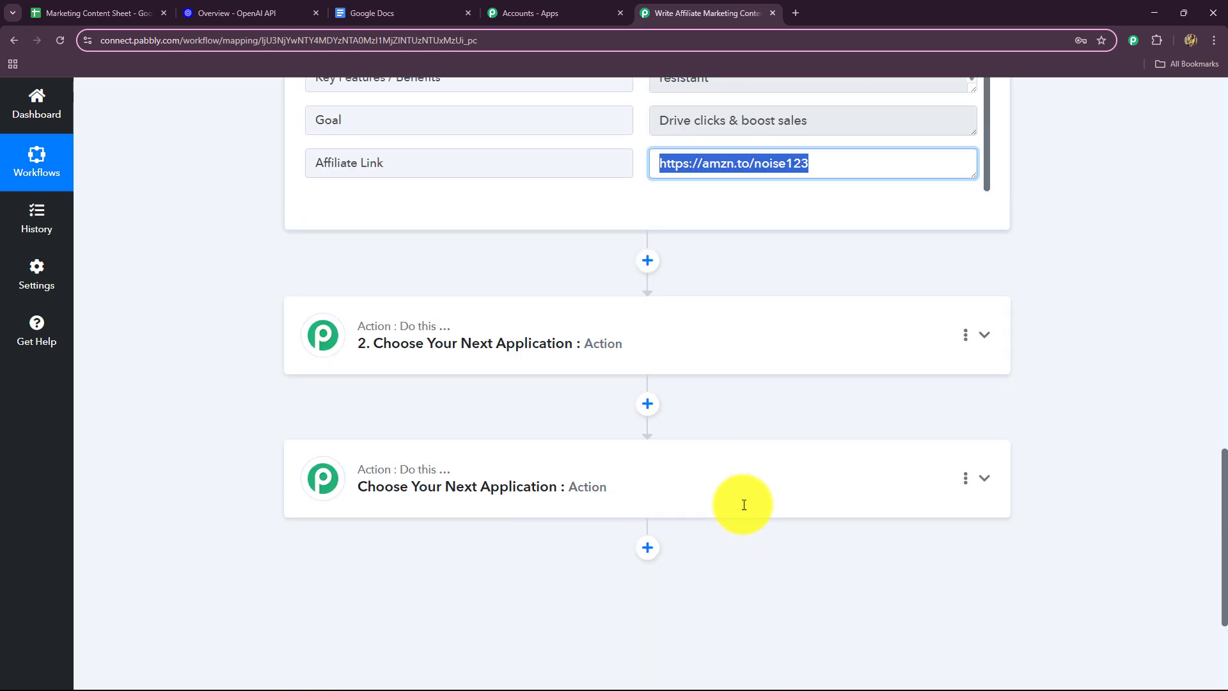
# - Collapse the Google Sheets trigger step of the workflow
pyautogui.scroll(5, 740, 502)
pyautogui.scroll(4, 742, 501)
pyautogui.scroll(-2, 742, 500)
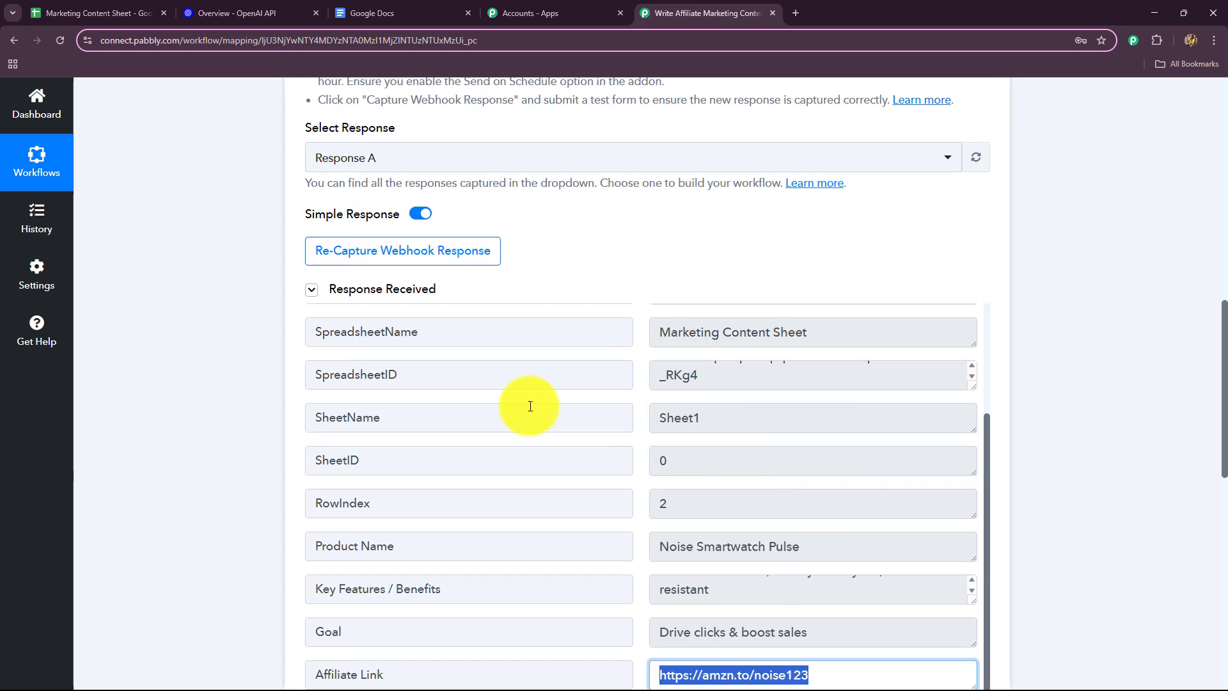
pyautogui.scroll(10, 1116, 526)
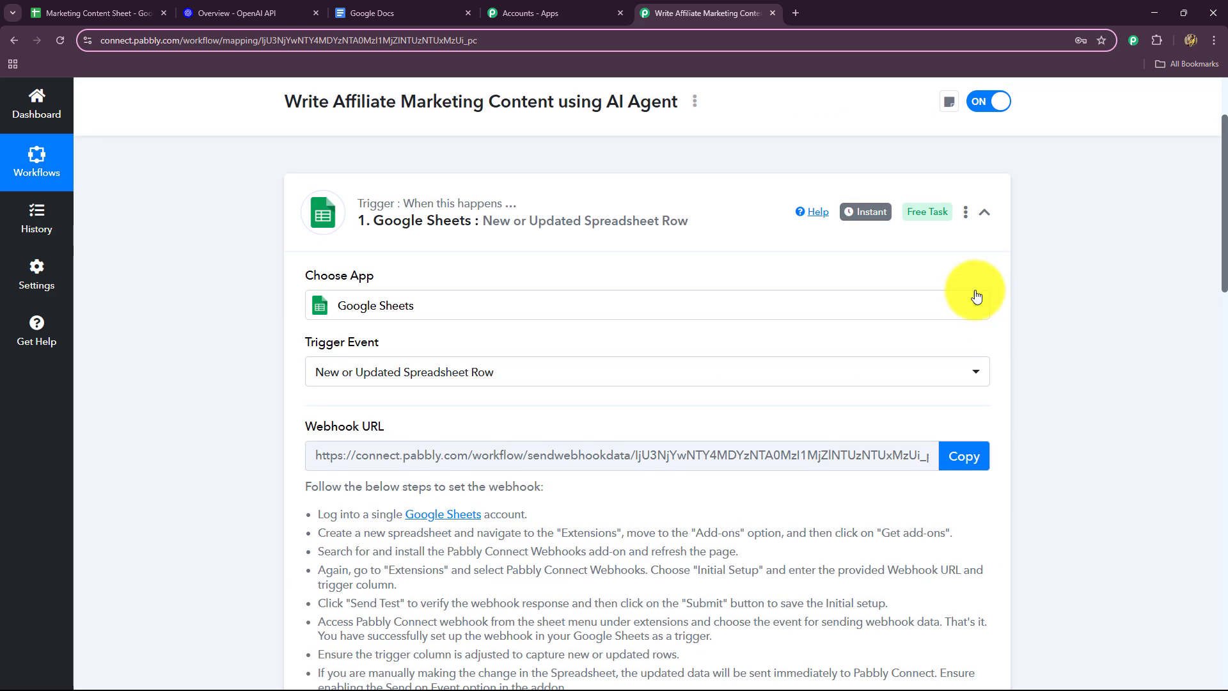
pyautogui.click(957, 247)
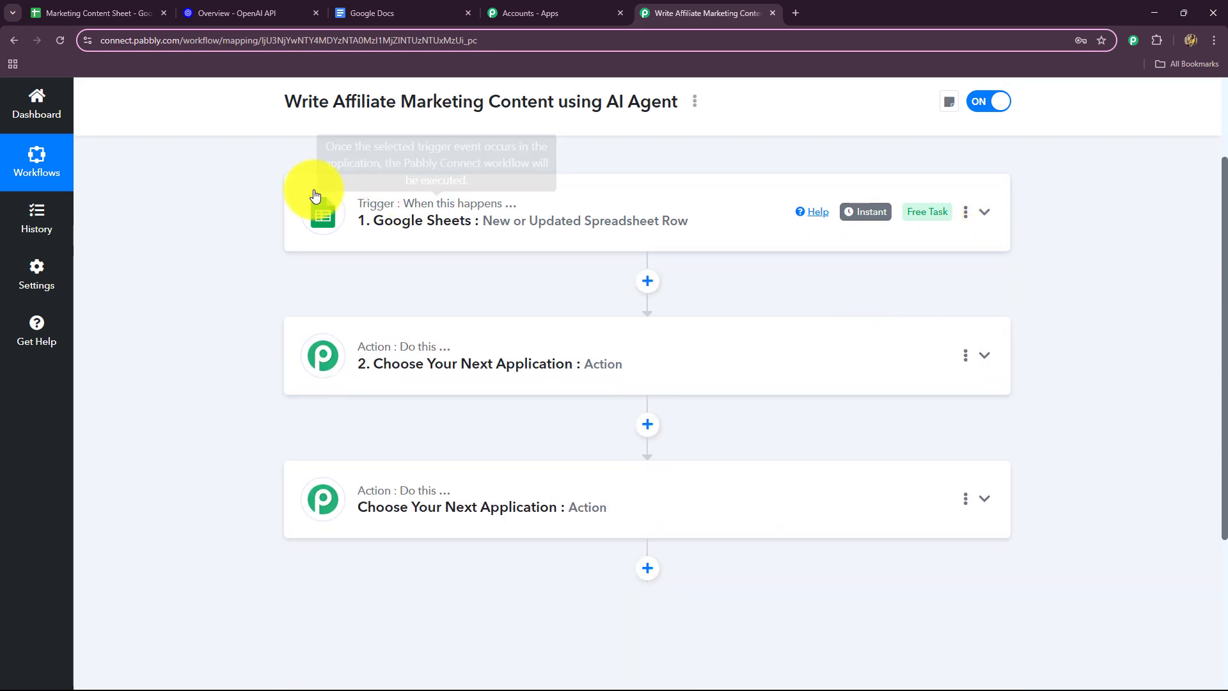
# - Switch to the Marketing Content Sheet in Google Sheets and enable Send On Event for the Pabbly Connect Webhooks add-on
pyautogui.click(88, 13)
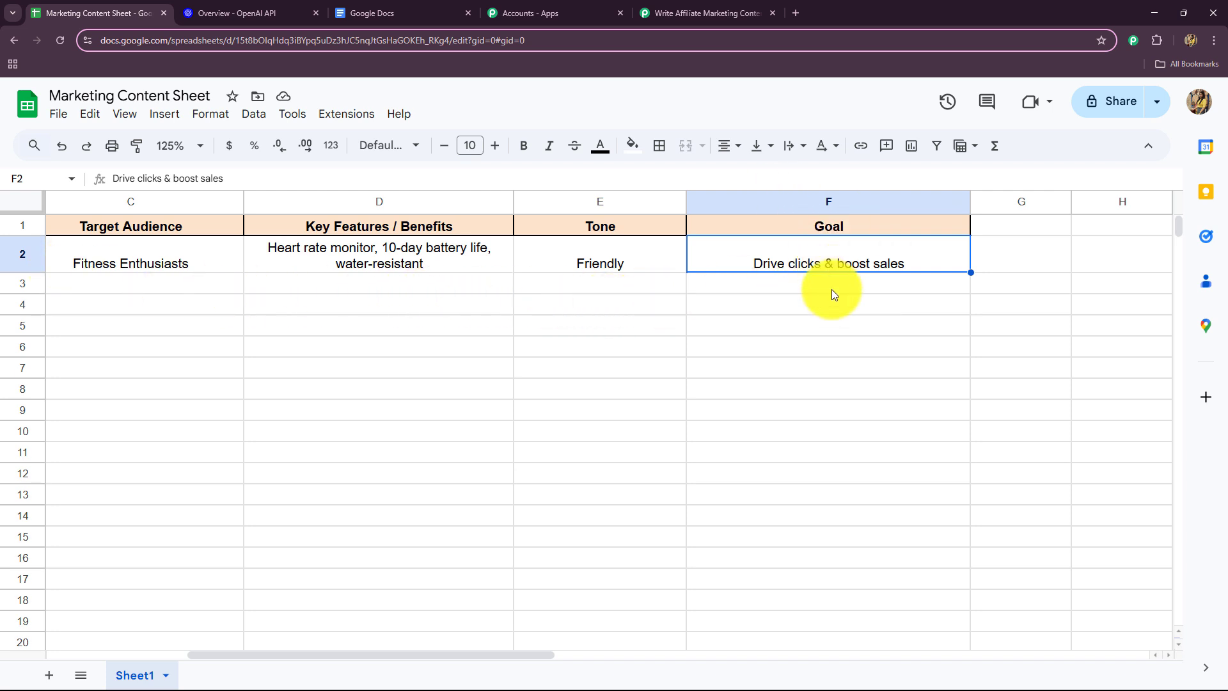
pyautogui.click(346, 114)
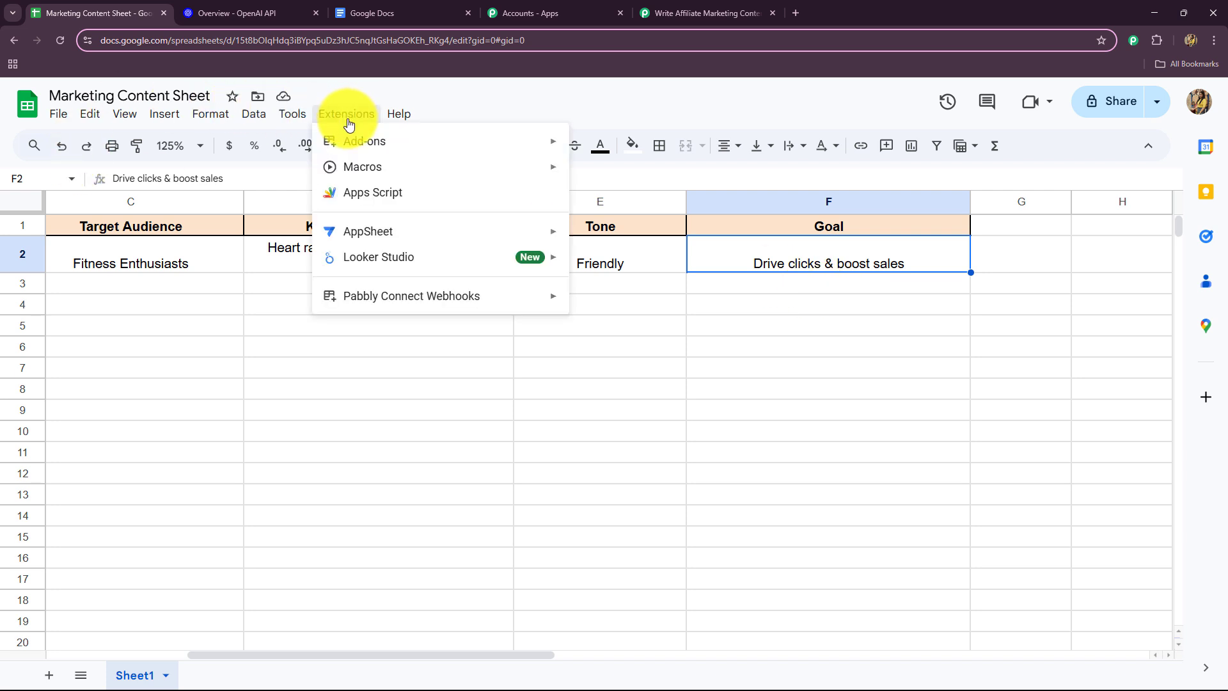
pyautogui.moveTo(357, 295)
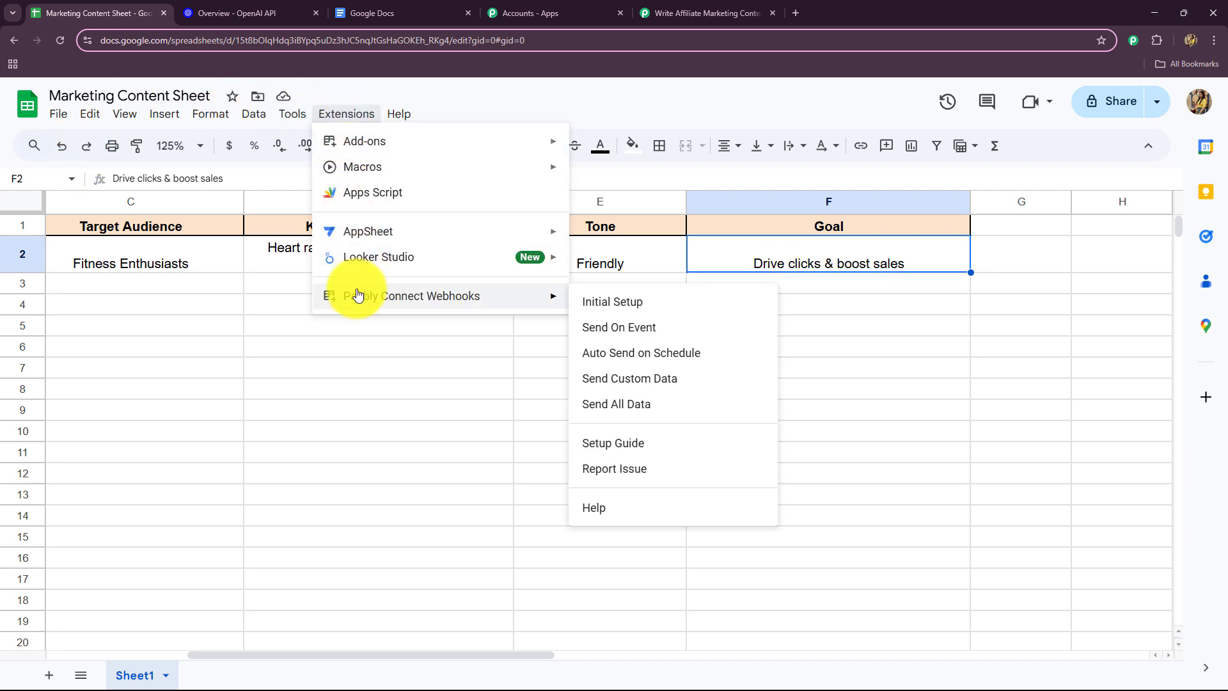
pyautogui.click(586, 332)
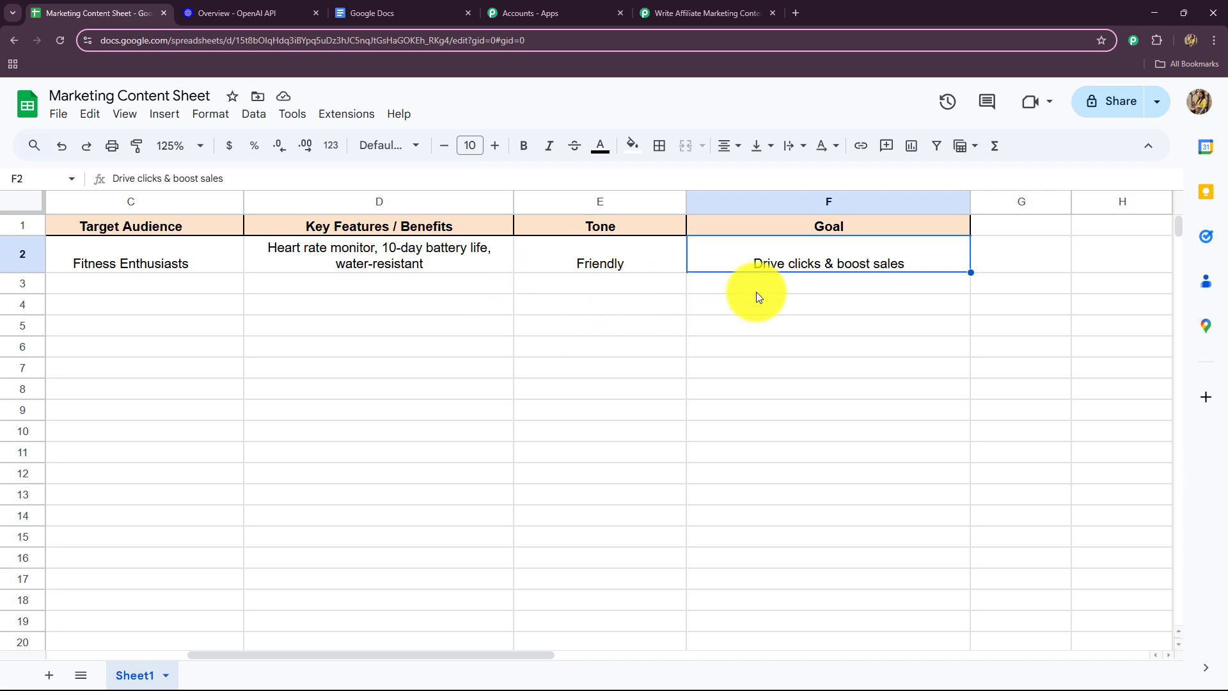
# - Return to the Pabbly Connect workflow and choose OpenAI (ChatGPT, DALL-E, Whisper) as the app for action step 2
pyautogui.click(667, 11)
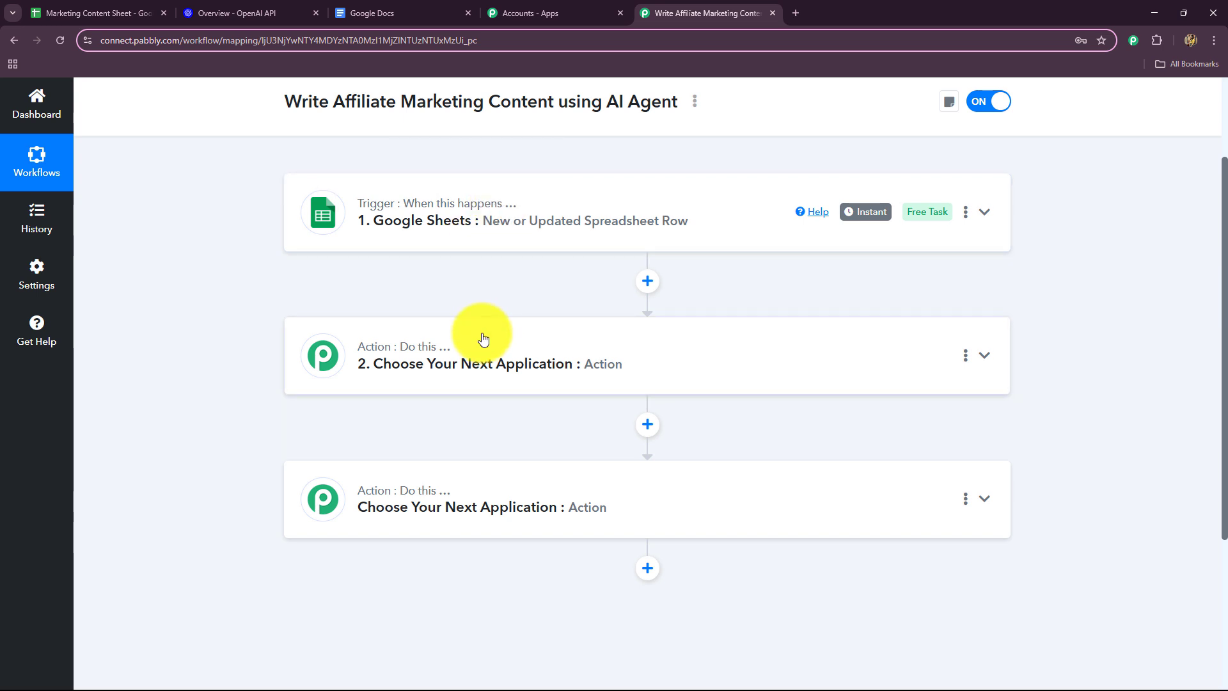
pyautogui.click(246, 13)
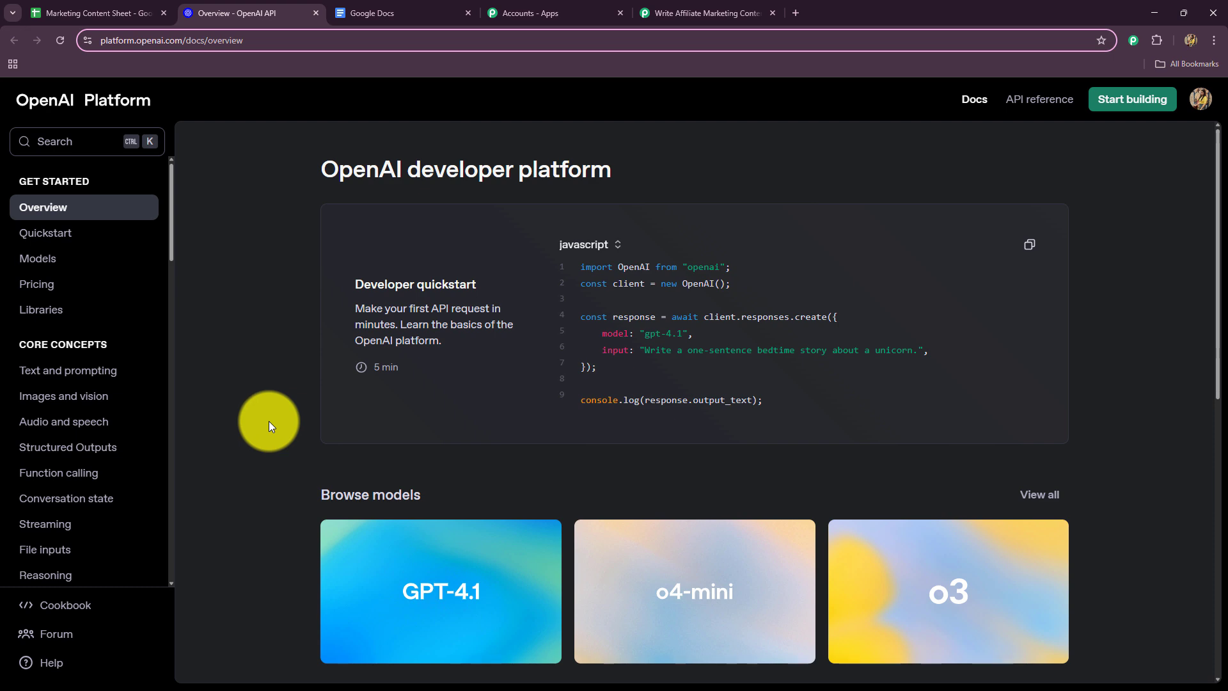
pyautogui.click(732, 7)
pyautogui.click(317, 369)
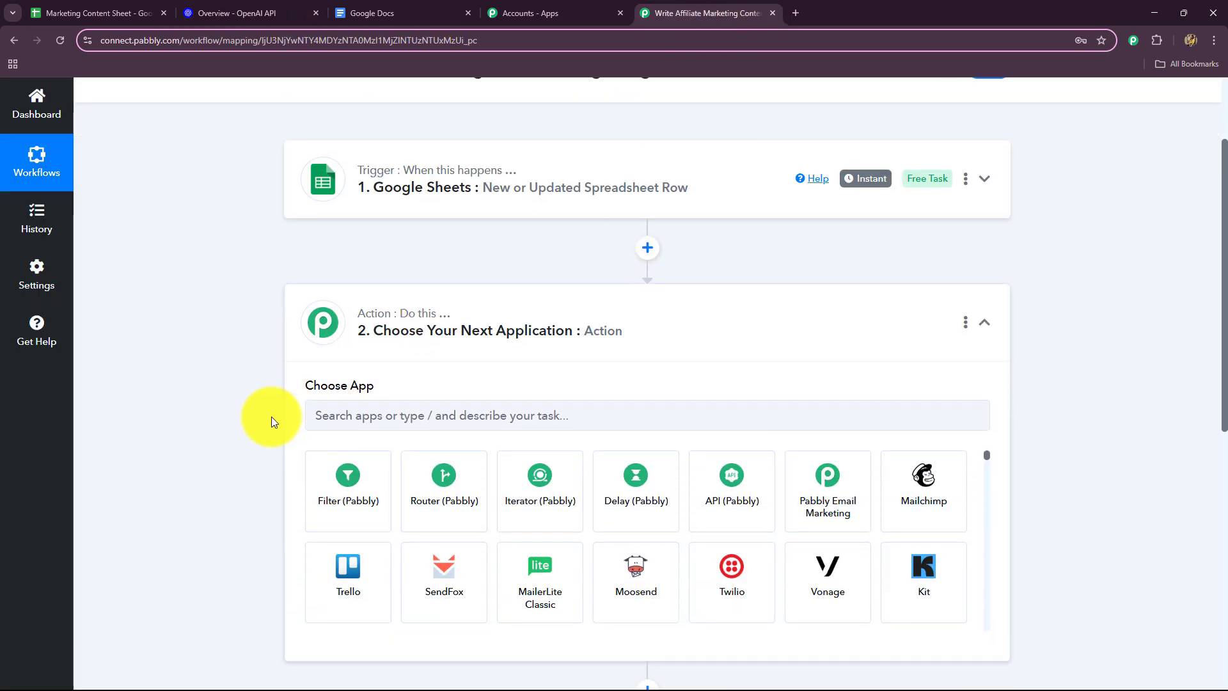
pyautogui.scroll(-3, 271, 416)
pyautogui.click(352, 242)
pyautogui.write('Ope')
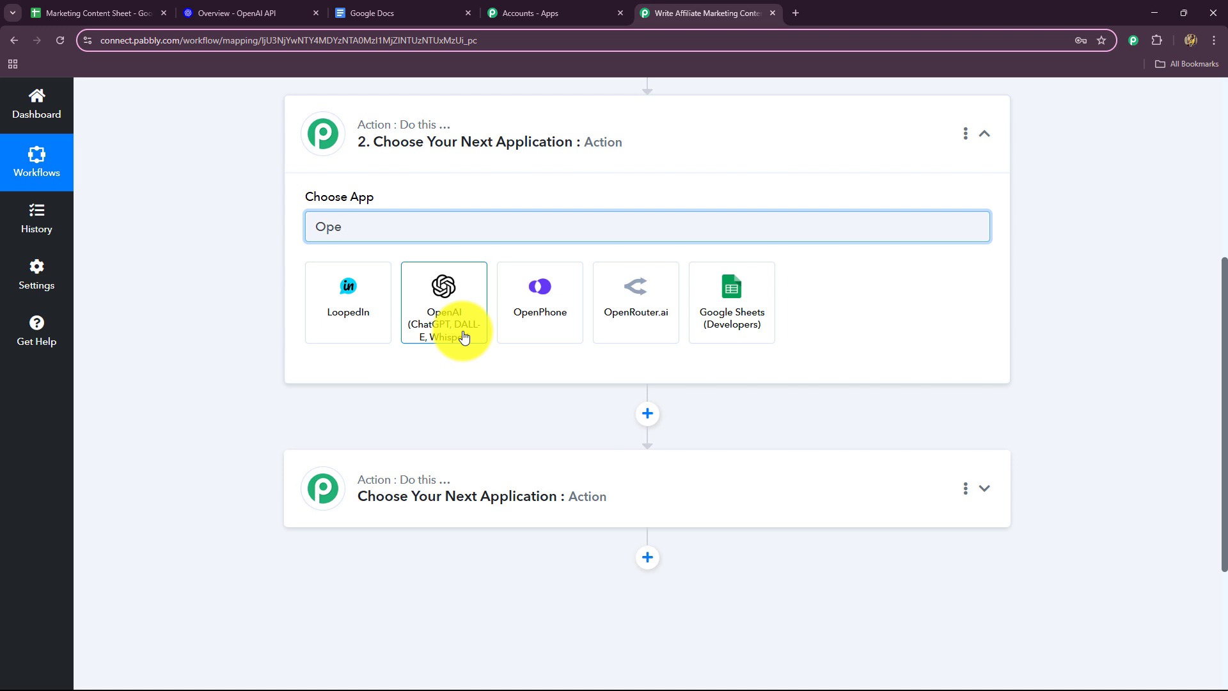
pyautogui.click(464, 337)
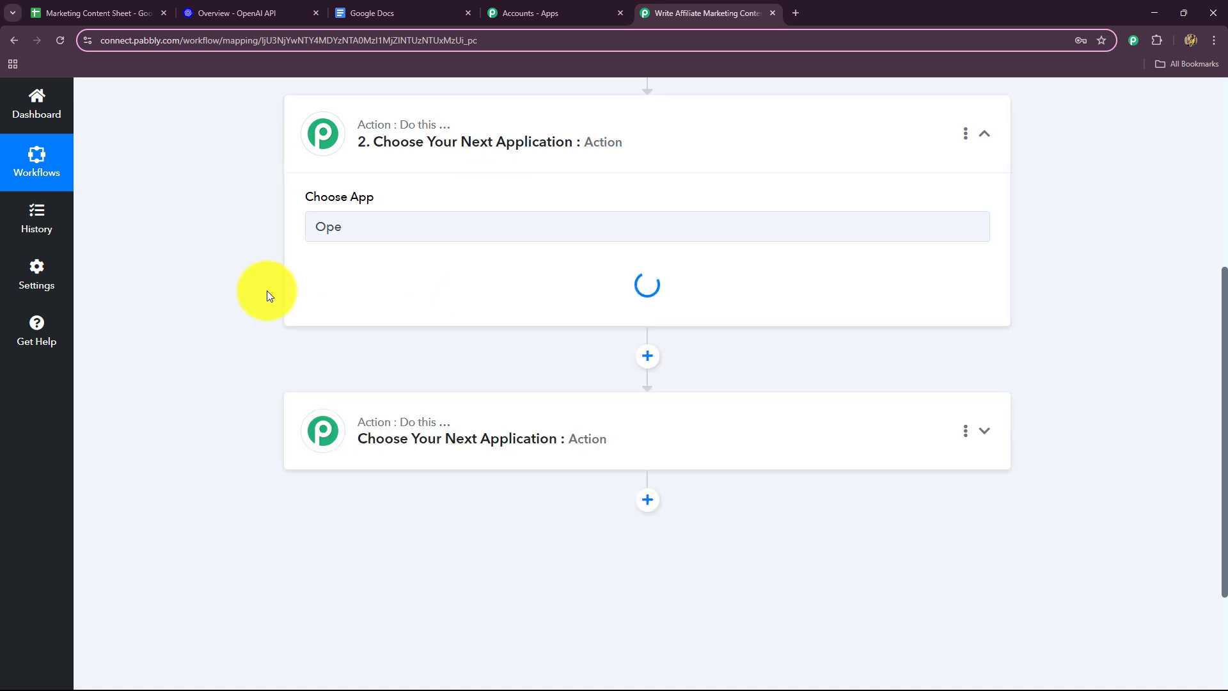
# - Set the OpenAI action event to ChatGPT and start adding a new connection for it
pyautogui.click(384, 293)
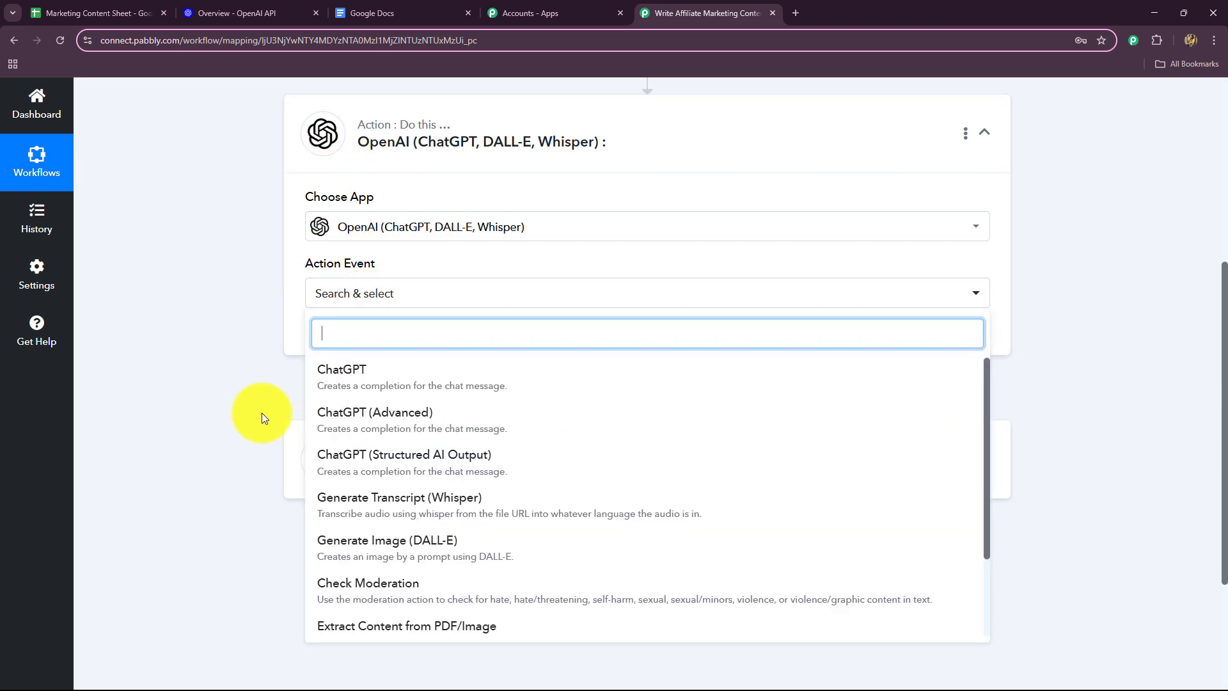
pyautogui.click(324, 381)
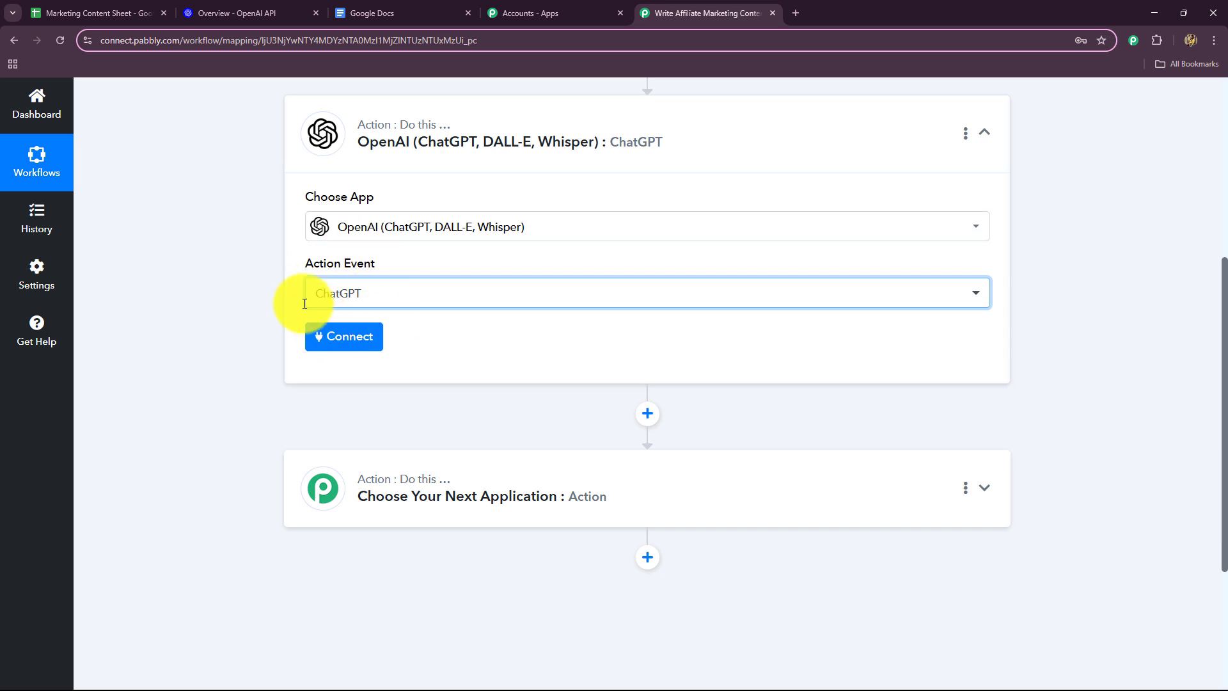
pyautogui.click(329, 341)
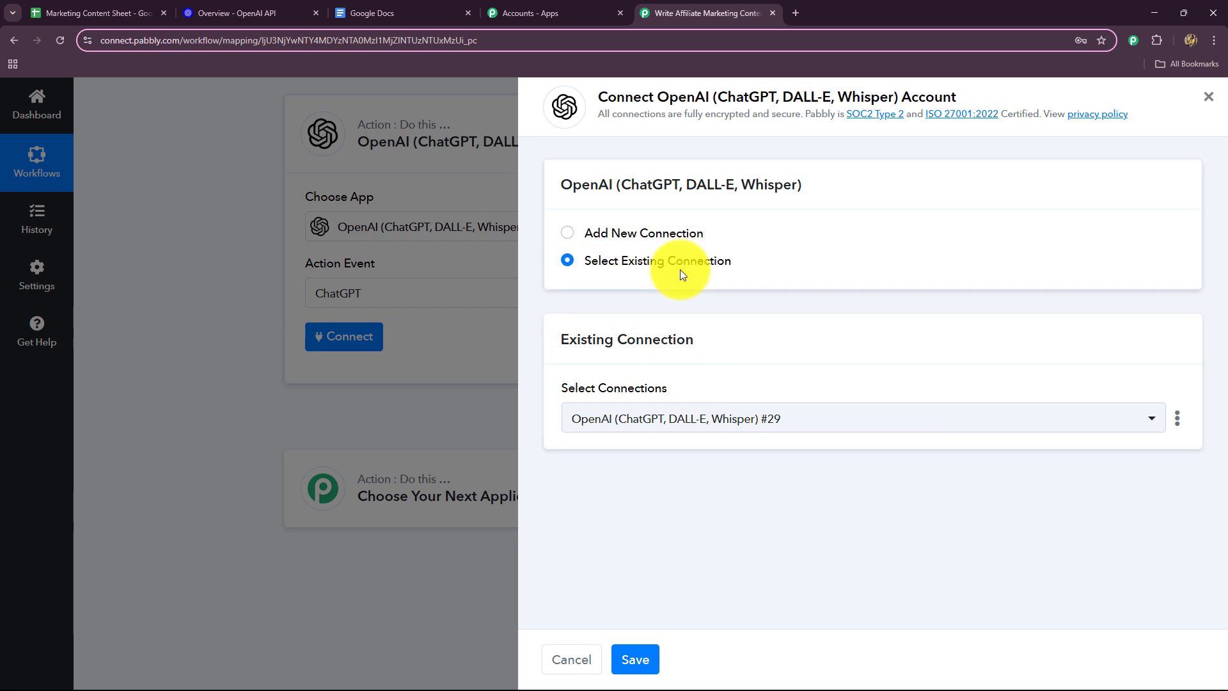
pyautogui.click(570, 234)
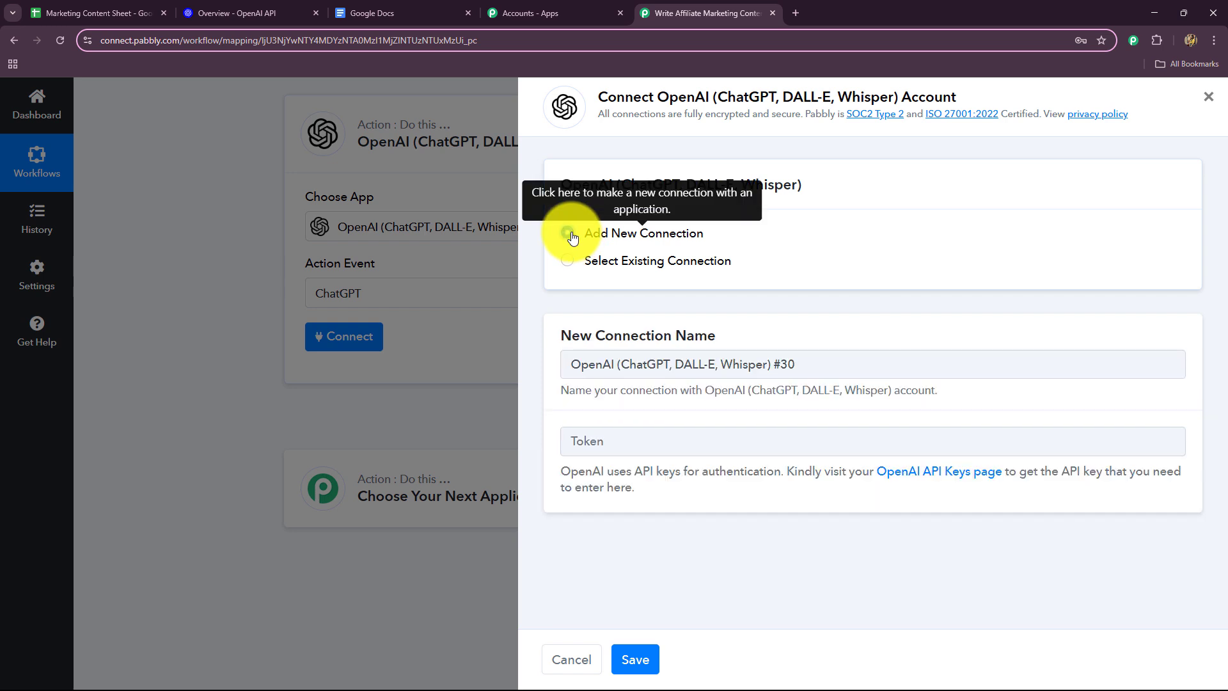
pyautogui.click(233, 13)
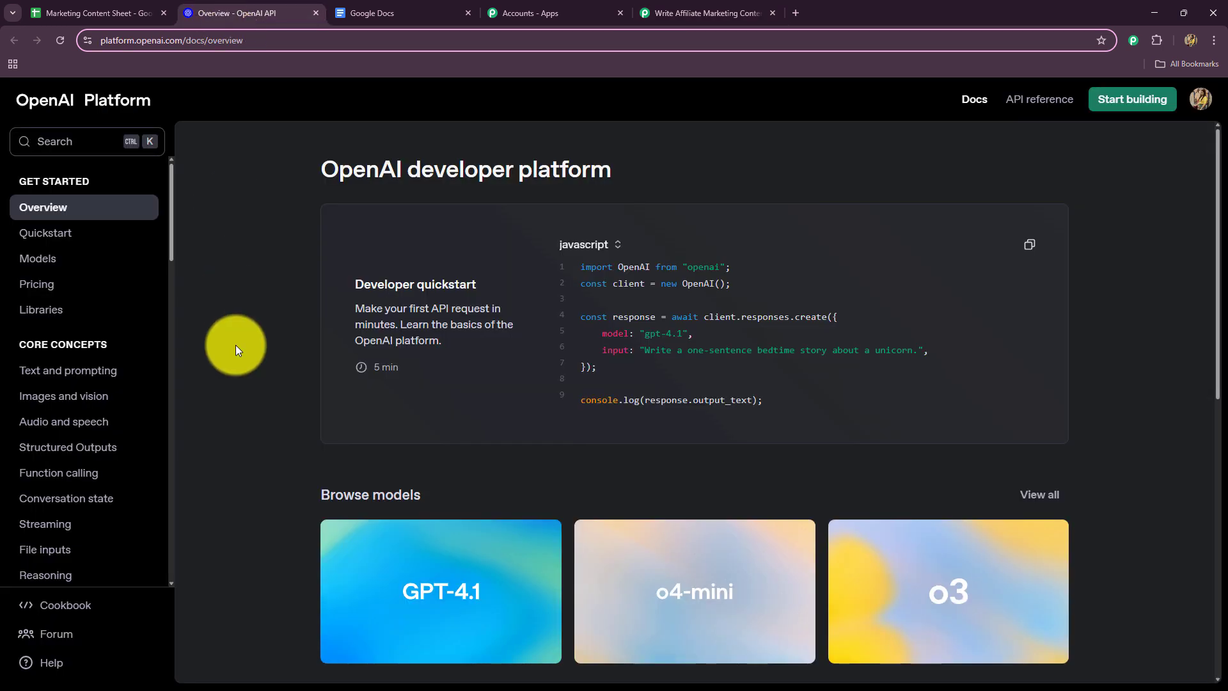
pyautogui.click(659, 13)
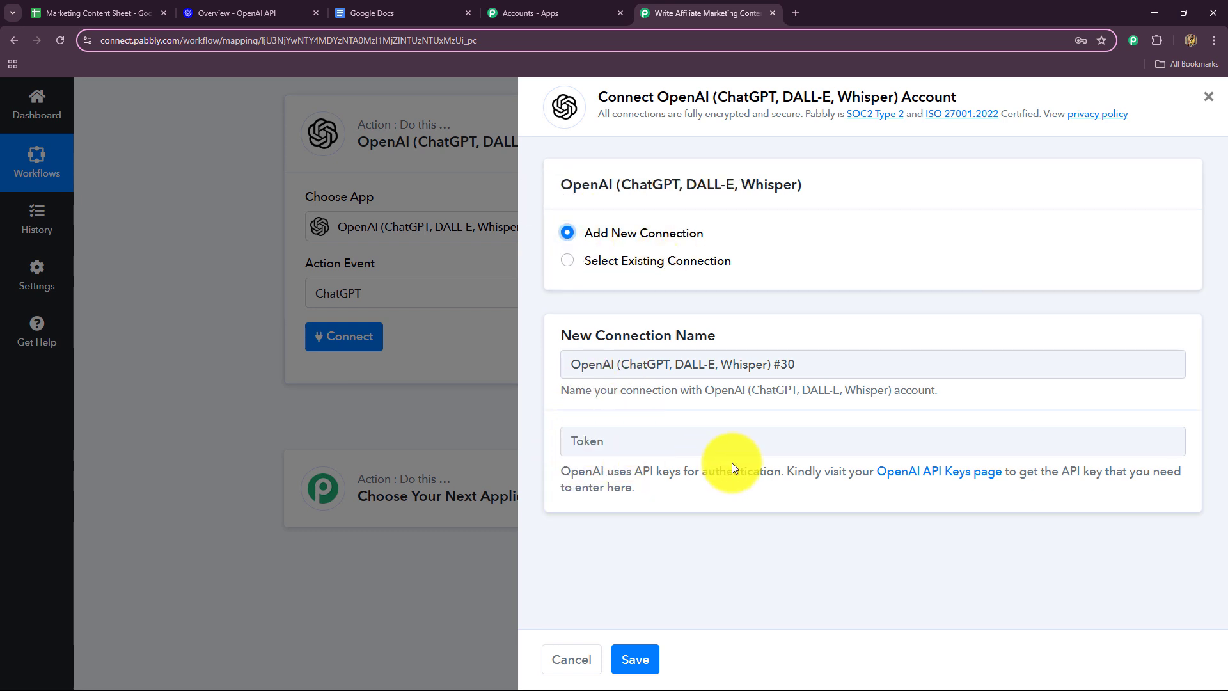
# - Create an OpenAI secret key named "New Key for testing" in the Default project and copy it, returning to the Pabbly Connect connection form
pyautogui.click(925, 473)
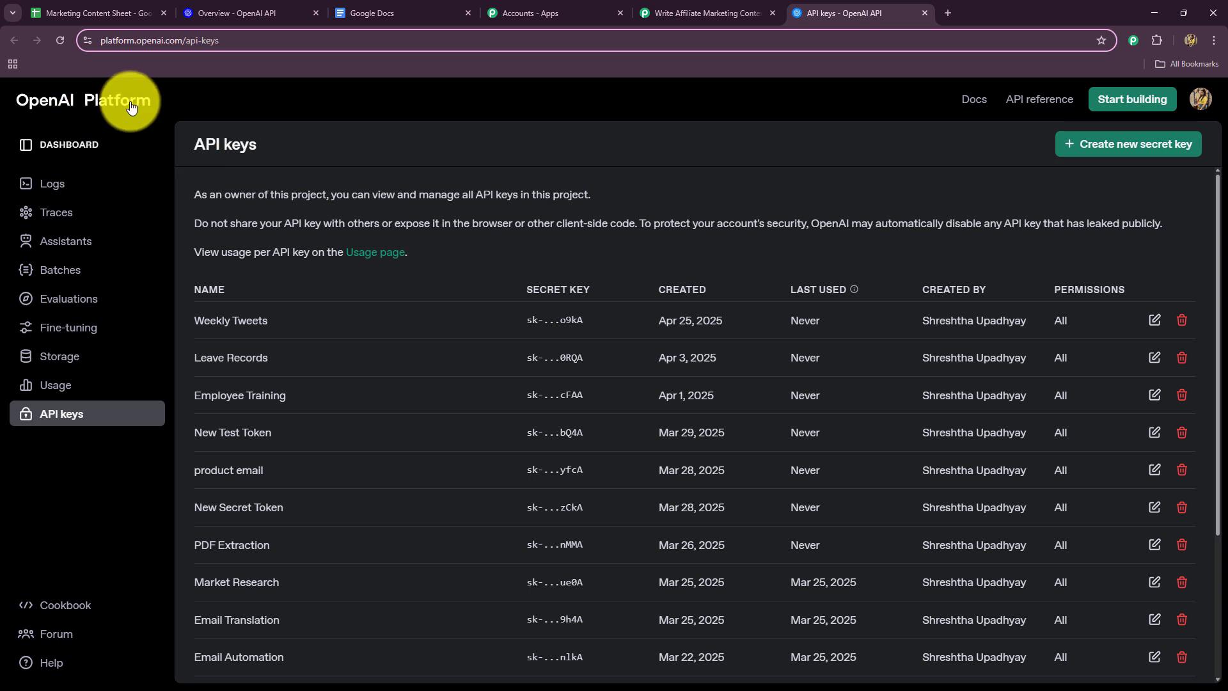
pyautogui.click(1118, 147)
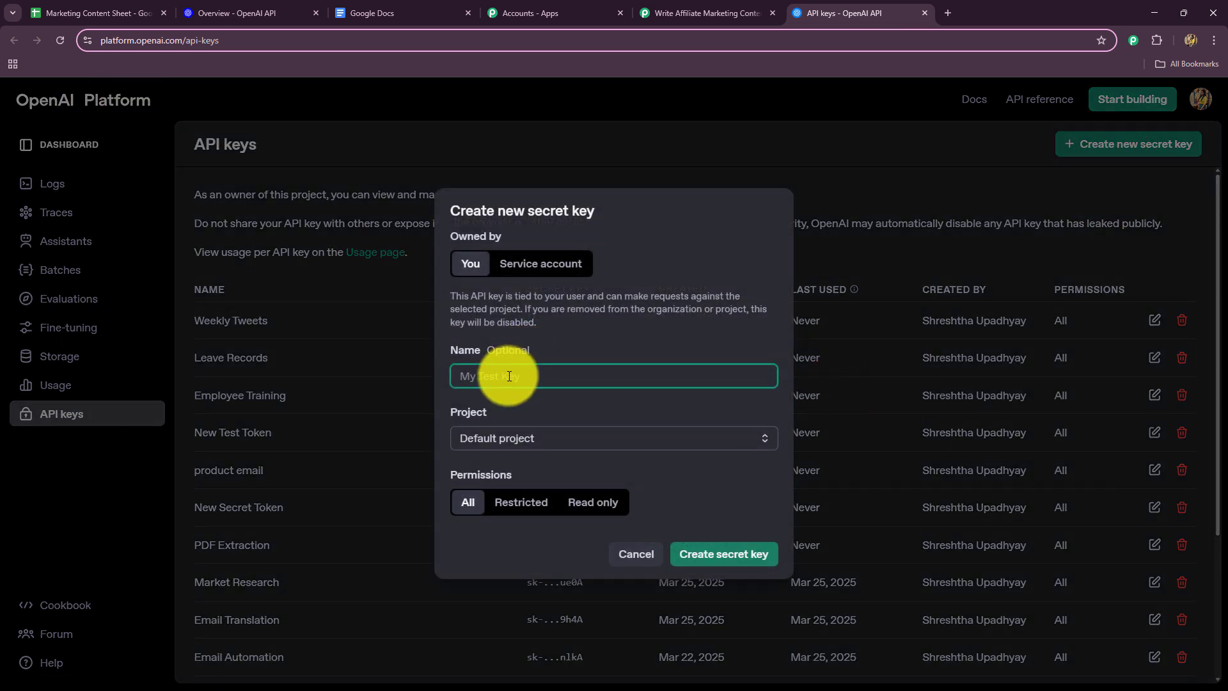
pyautogui.write('New Key for testing')
pyautogui.click(559, 439)
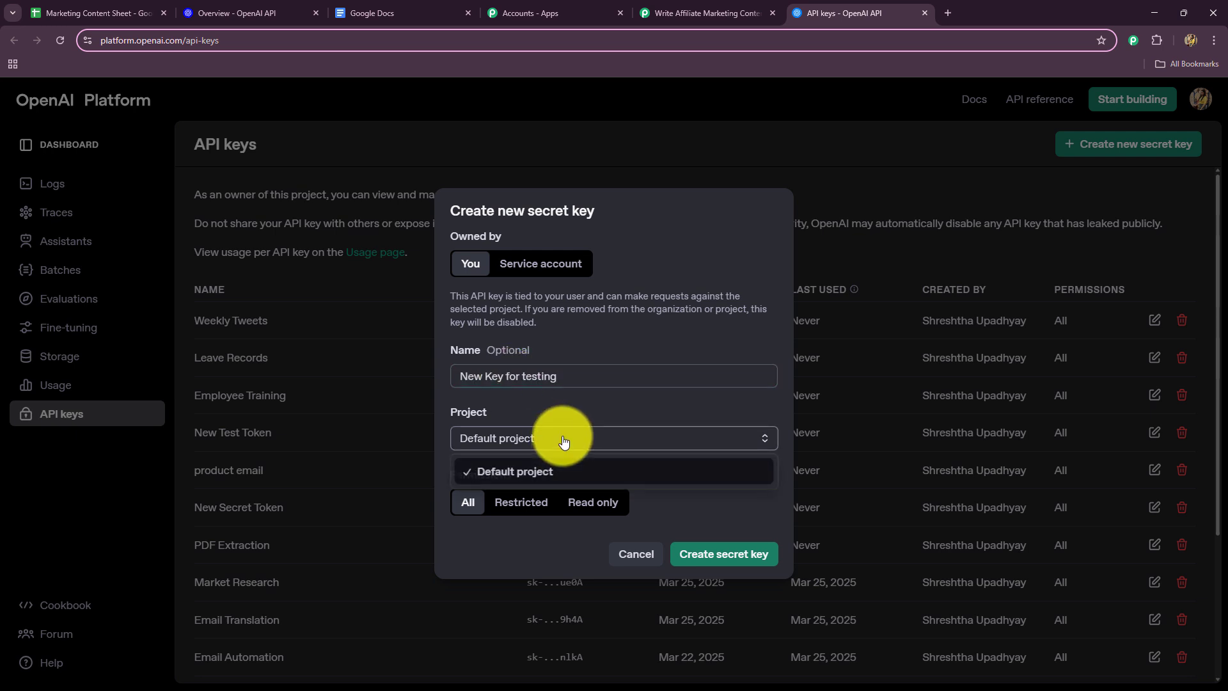
pyautogui.click(503, 477)
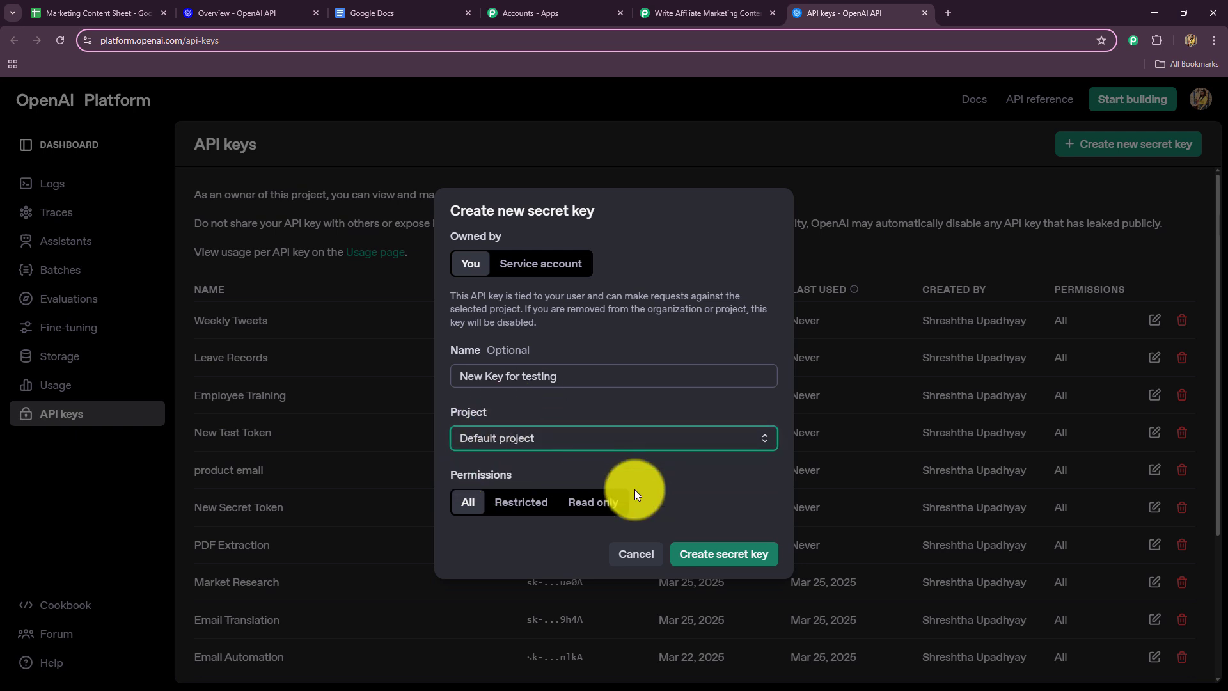
pyautogui.click(718, 554)
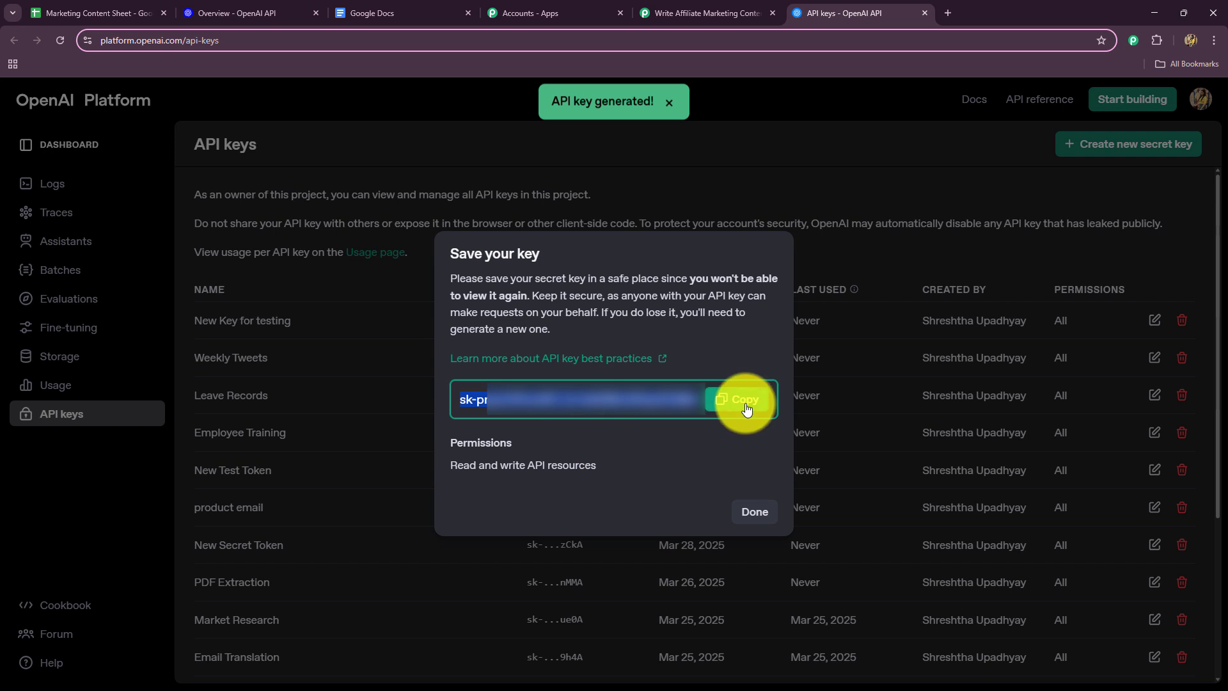
pyautogui.click(746, 409)
pyautogui.click(663, 3)
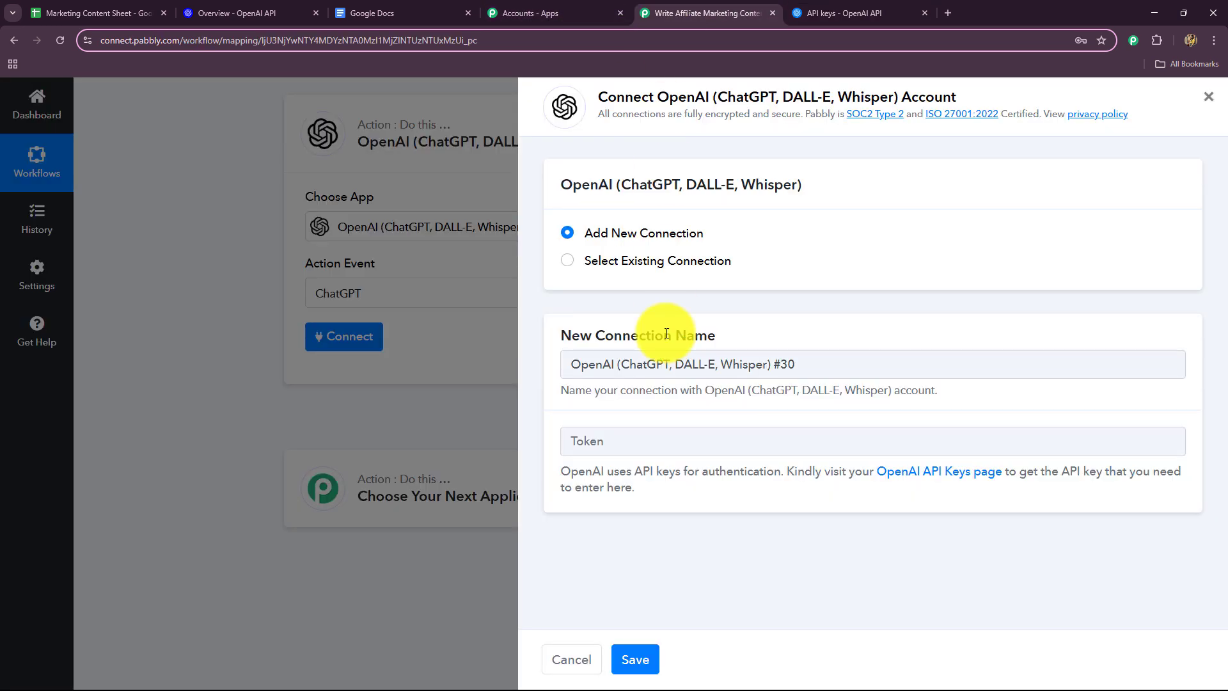
# - Paste the OpenAI API key into the token field, then switch to an existing OpenAI connection for the ChatGPT action
pyautogui.click(613, 445)
pyautogui.hotkey('ctrl', 'v')
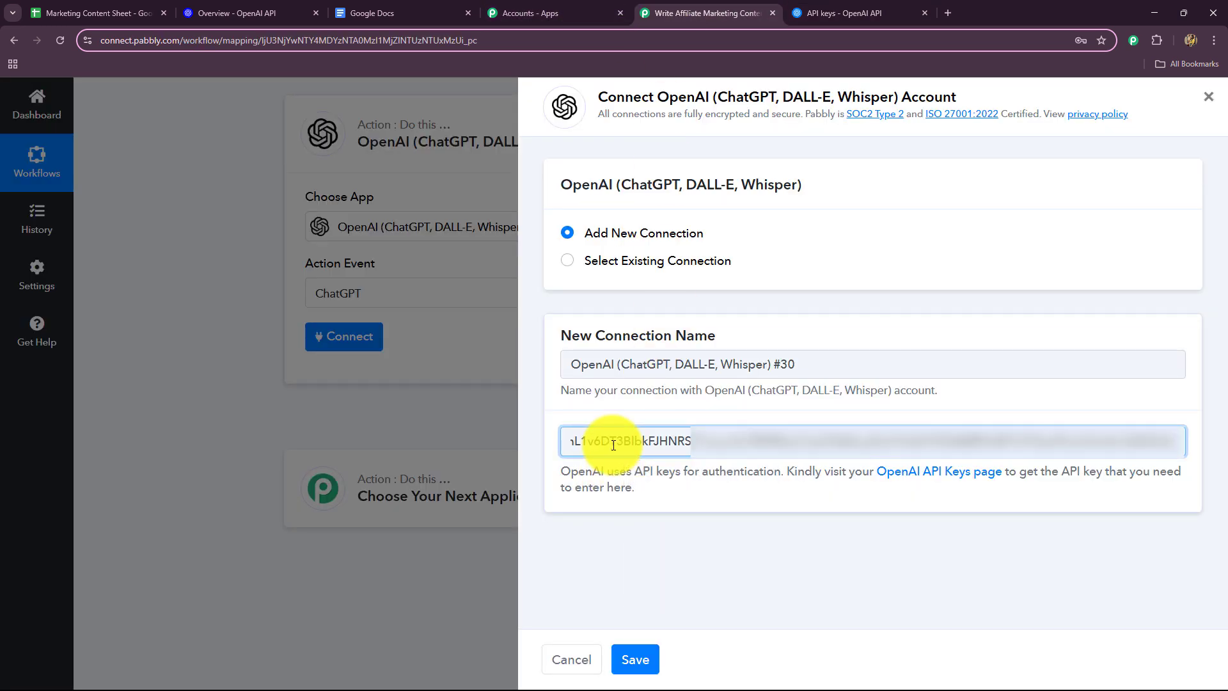
pyautogui.click(564, 259)
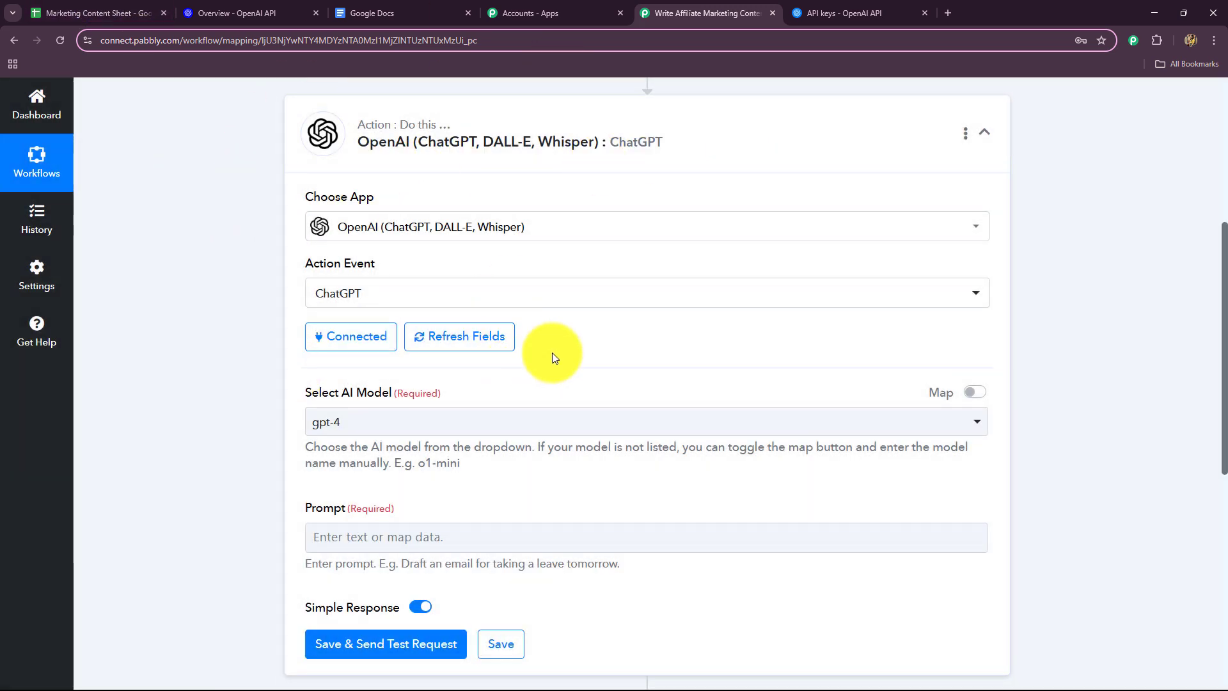
# - Set the AI model of the ChatGPT action to gpt-4o-mini
pyautogui.scroll(-4, 554, 357)
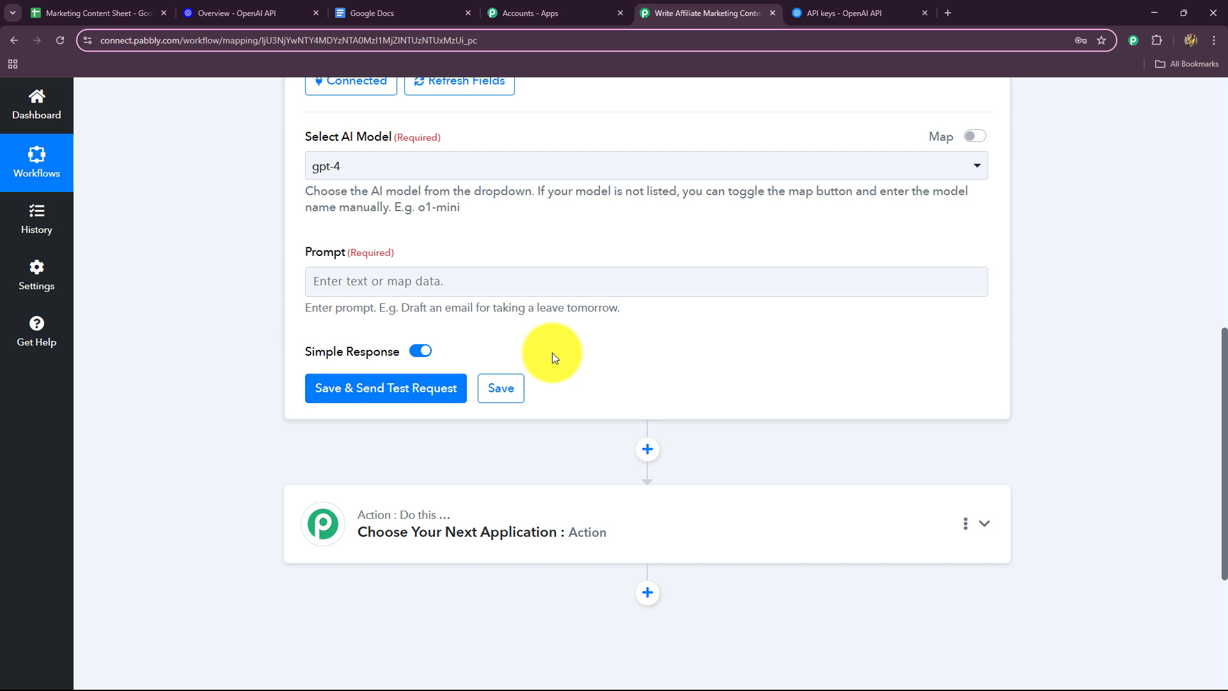
pyautogui.click(351, 166)
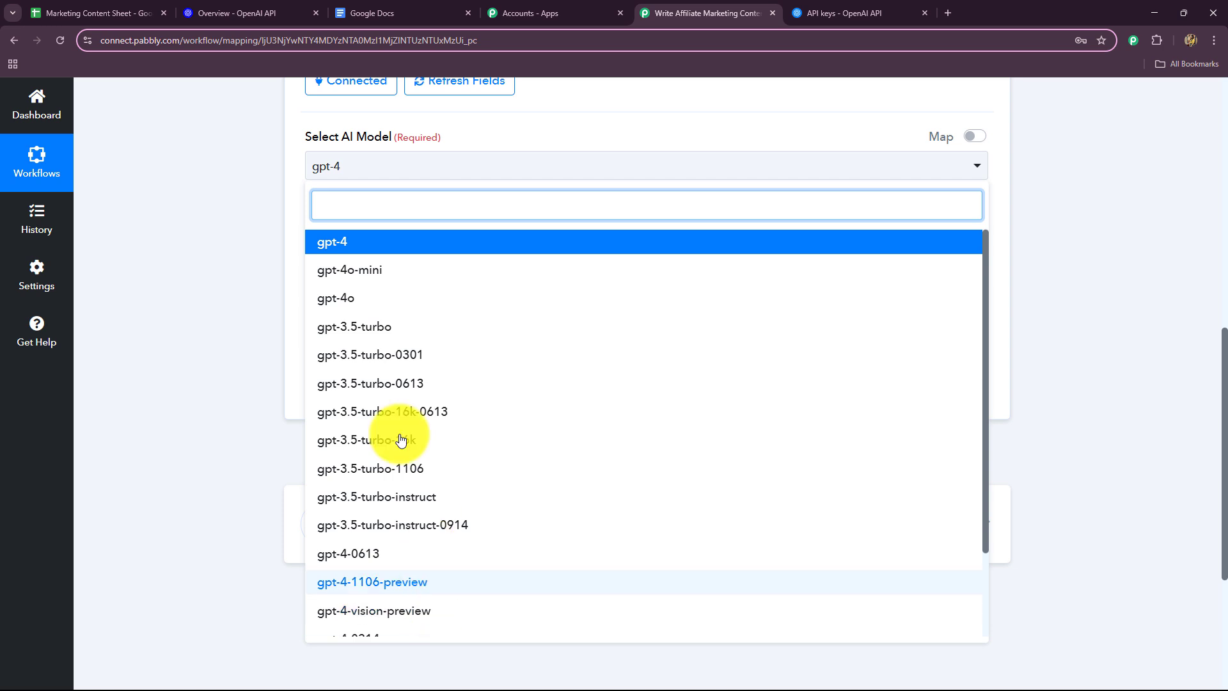
pyautogui.click(346, 270)
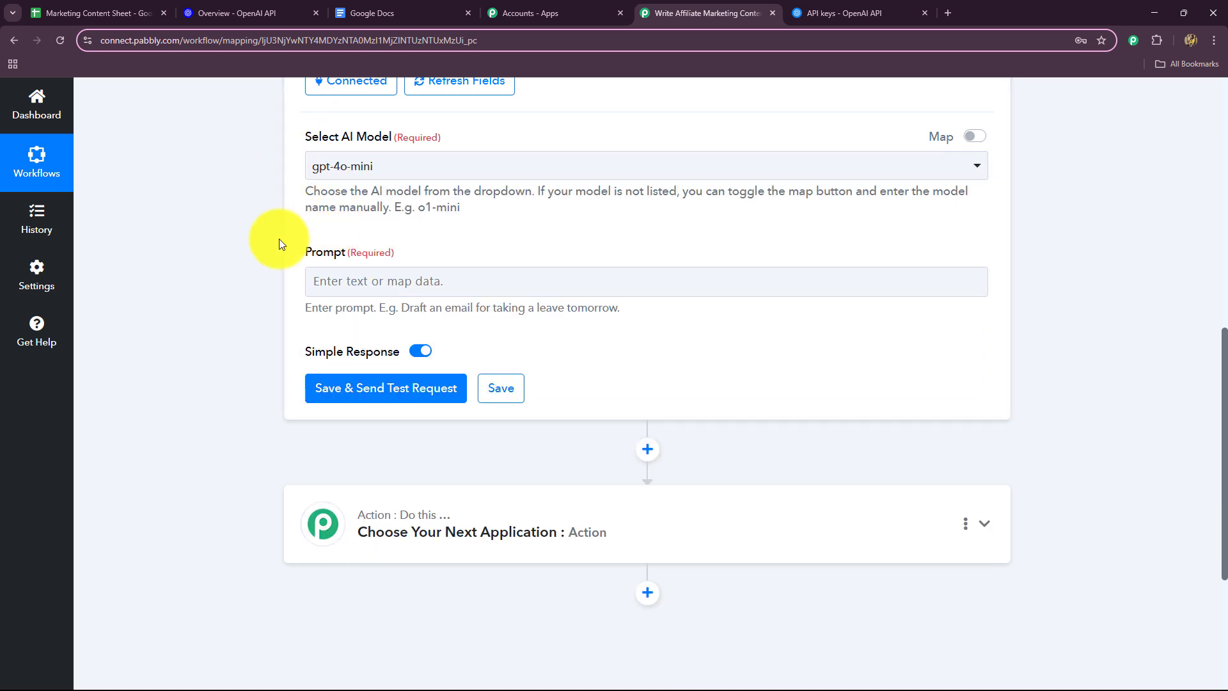
pyautogui.scroll(-2, 281, 231)
pyautogui.scroll(2, 384, 160)
pyautogui.click(389, 168)
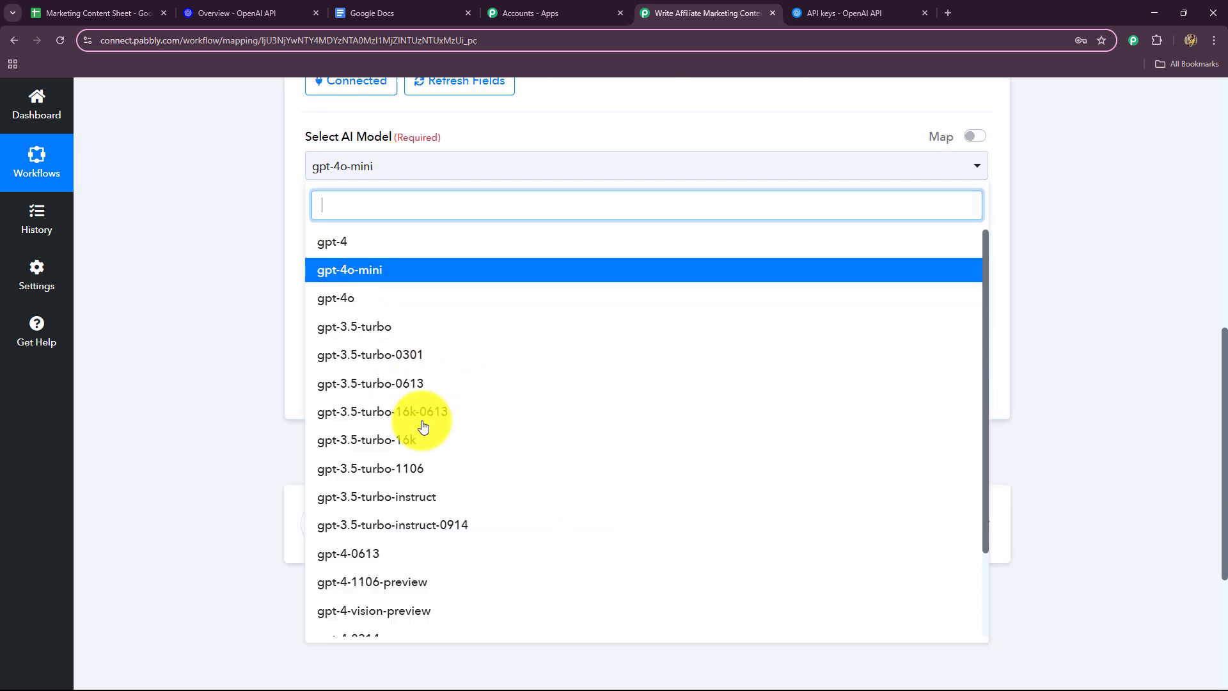
pyautogui.click(250, 208)
pyautogui.scroll(-2, 383, 225)
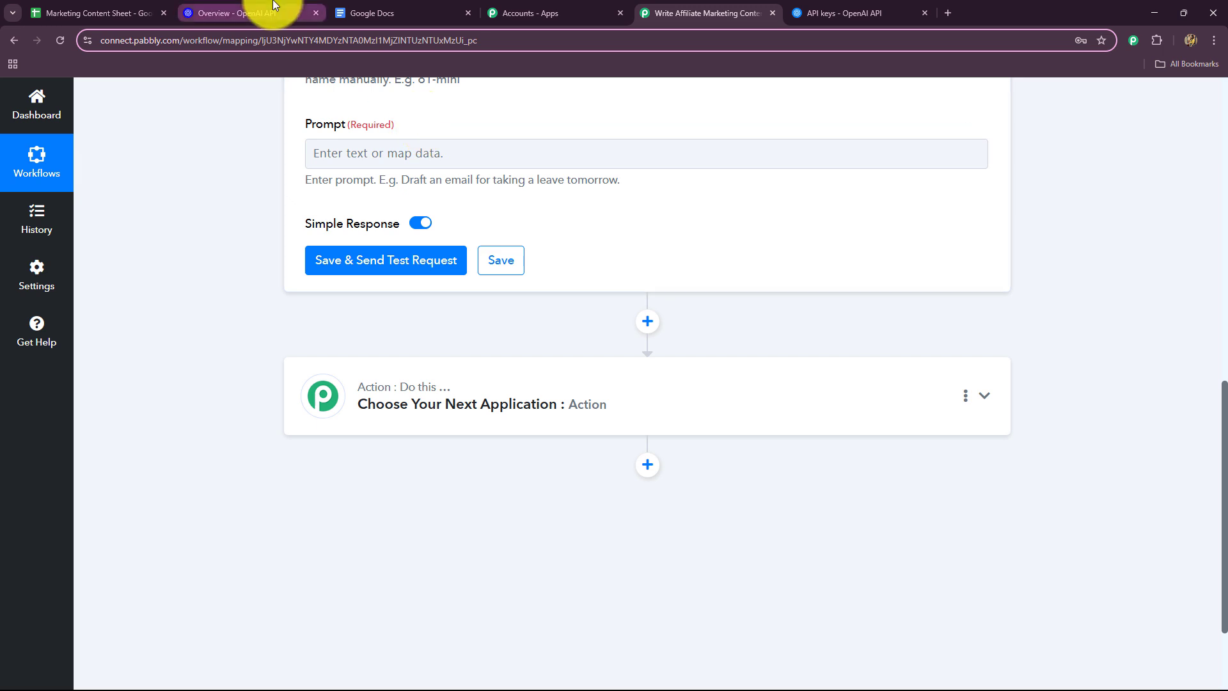
# - Paste the affiliate article prompt with placeholders for Target Audience, Product Name, Key Features / Benefits, Tone and Affiliate Link into the ChatGPT action
pyautogui.click(378, 154)
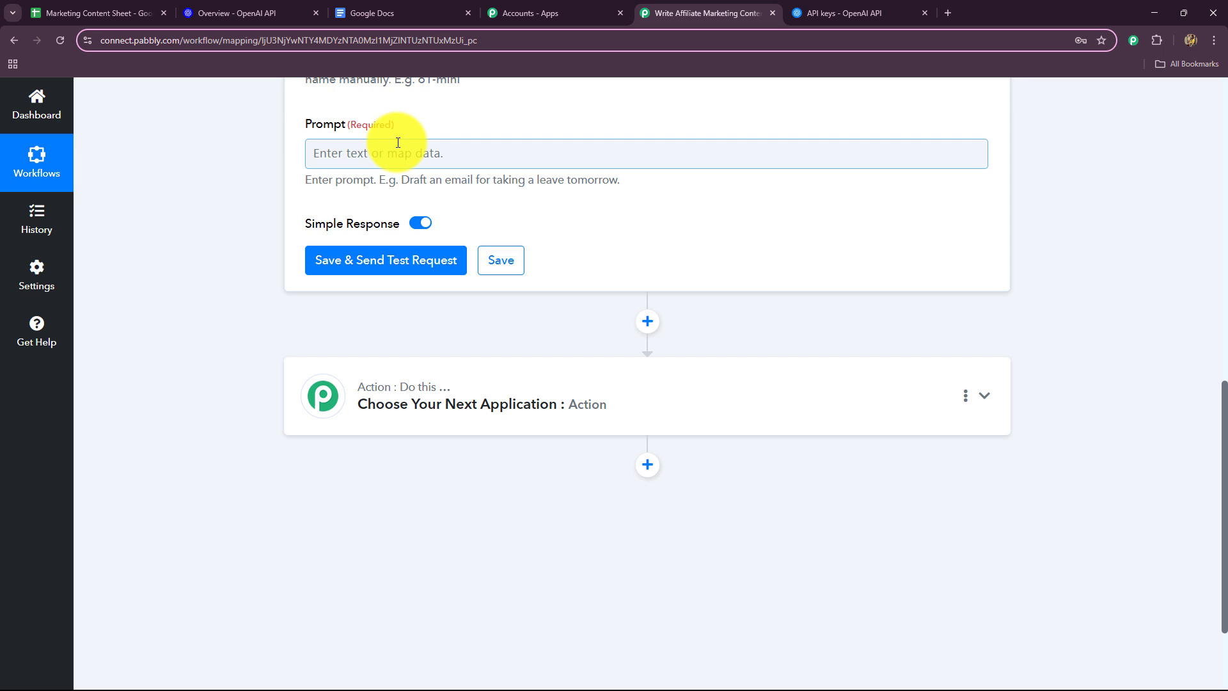
pyautogui.click(339, 158)
pyautogui.hotkey('ctrl', 'v')
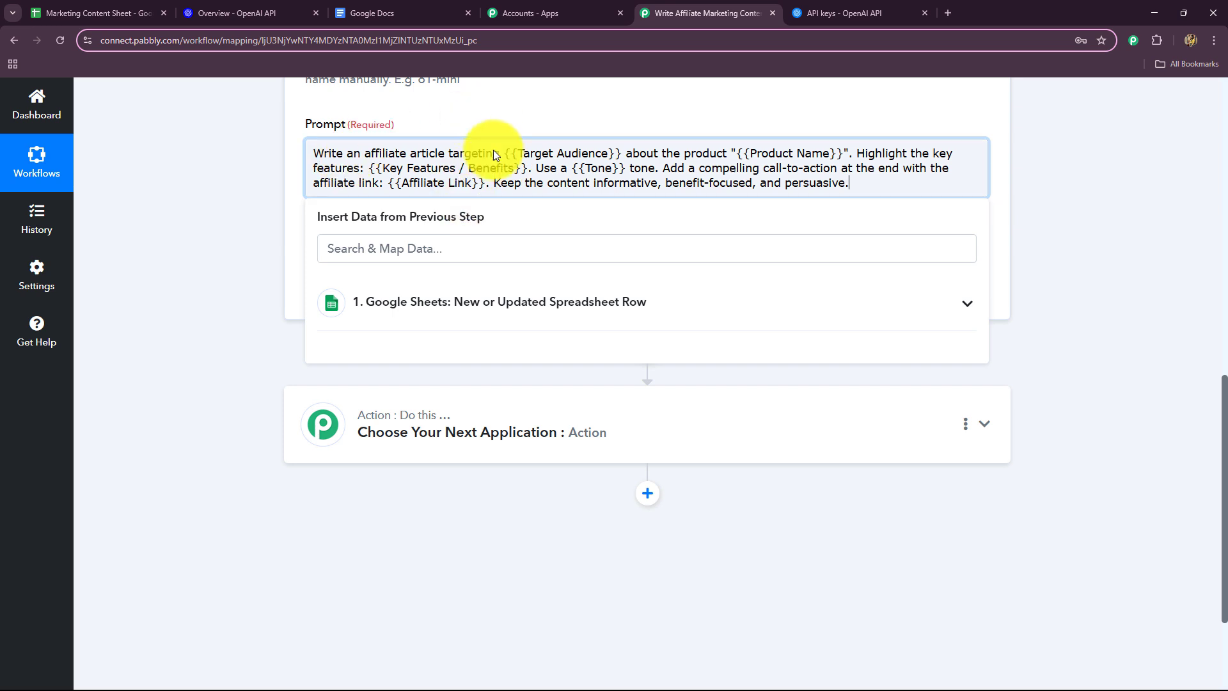
pyautogui.moveTo(444, 155); pyautogui.dragTo(321, 158)
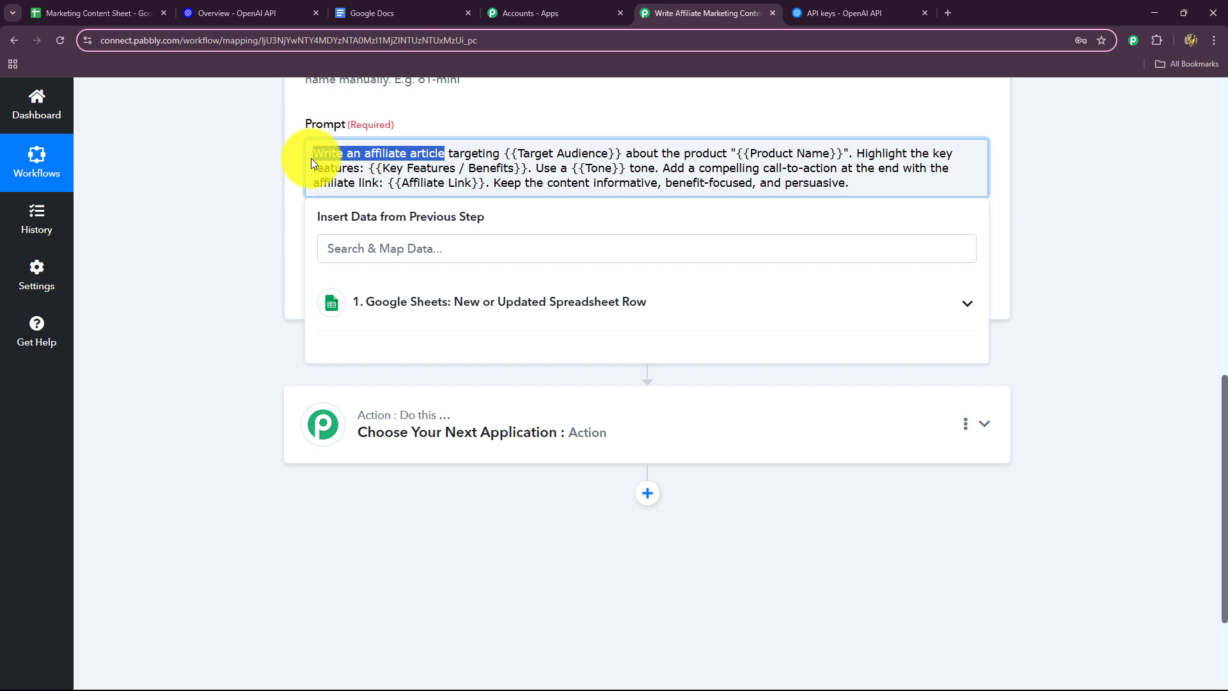
pyautogui.click(199, 194)
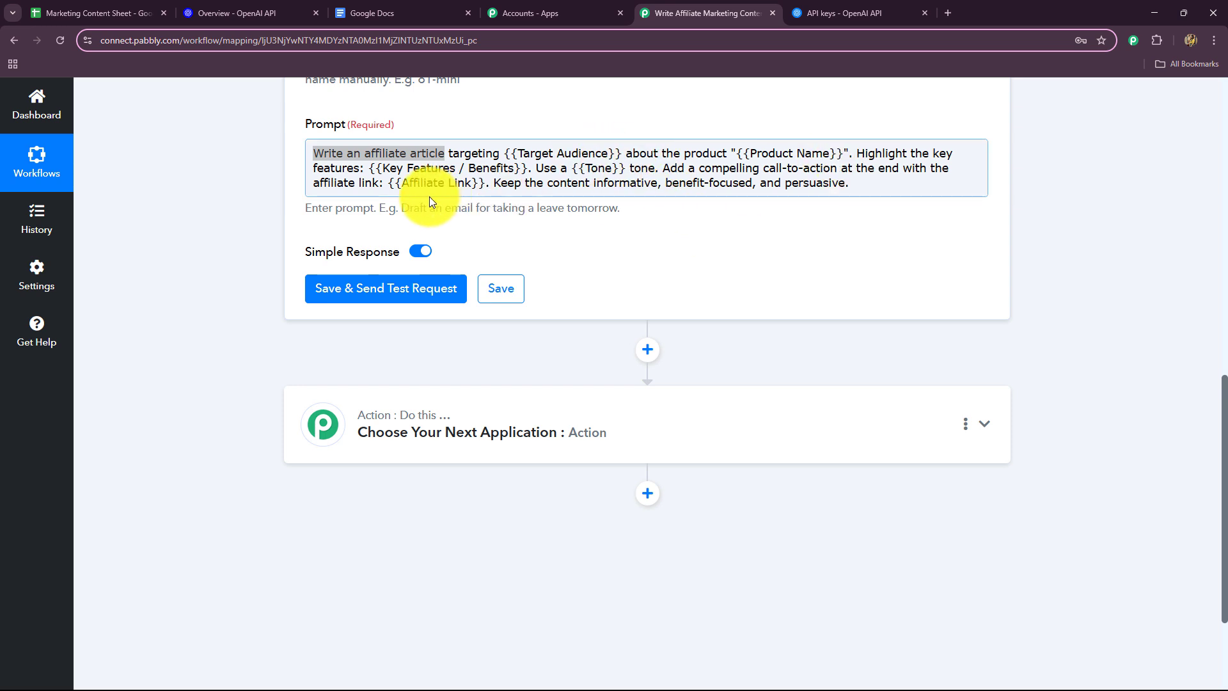
# - Replace the {{Target Audience}} placeholder in the prompt with the mapped Target Audience value from the Google Sheets trigger
pyautogui.moveTo(622, 157); pyautogui.dragTo(504, 158)
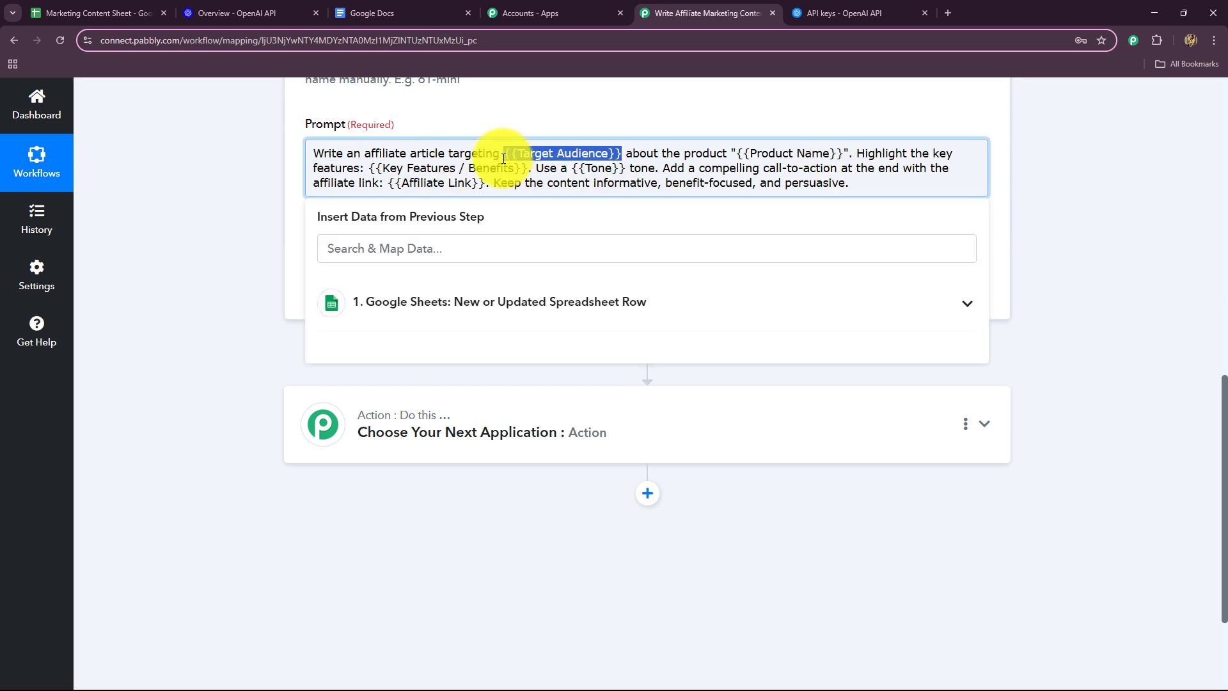
pyautogui.press('BackSpace')
pyautogui.click(471, 313)
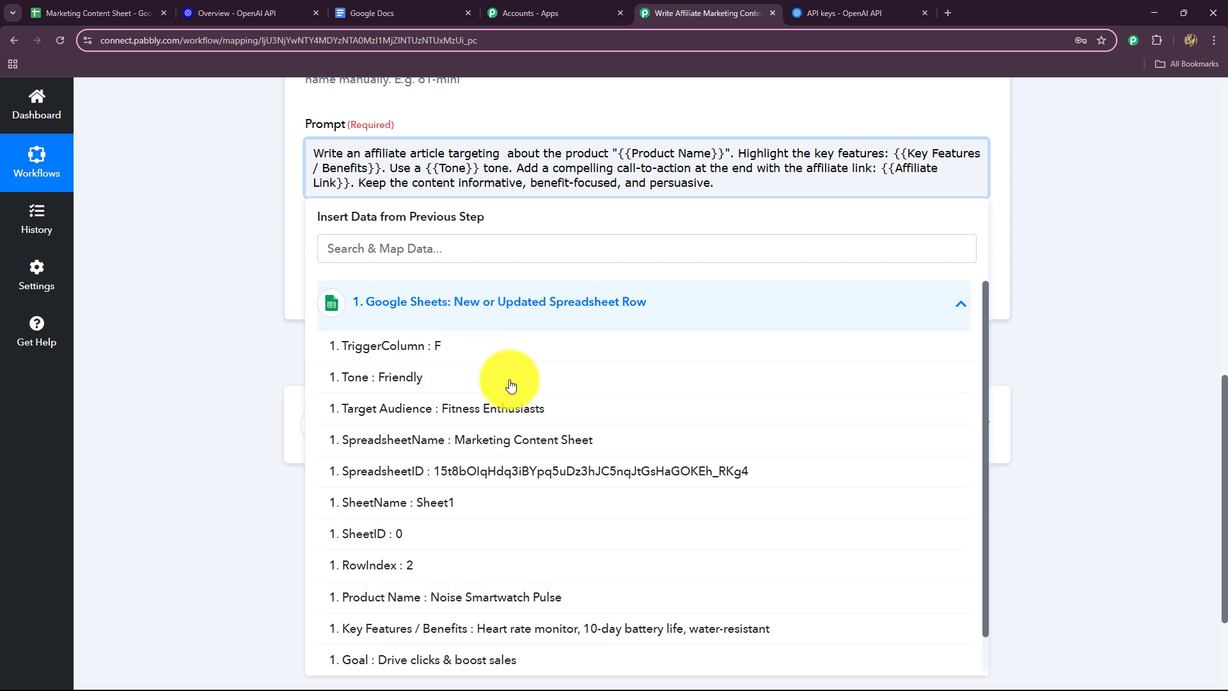
pyautogui.scroll(-1, 466, 365)
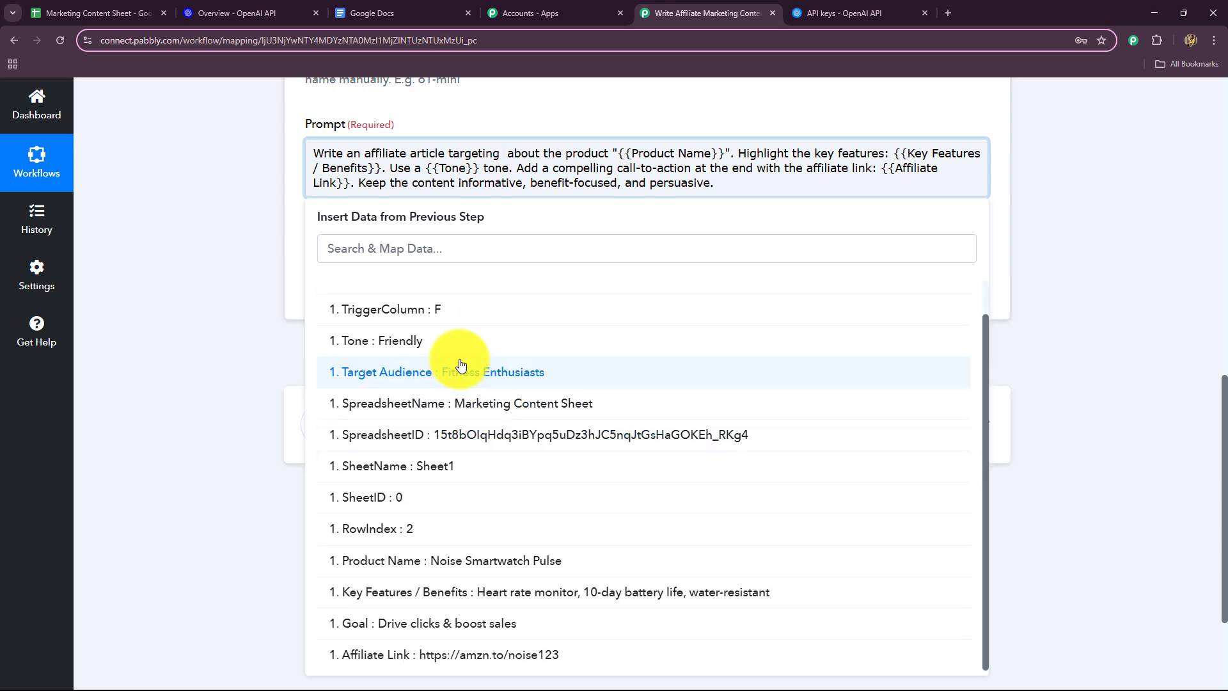
pyautogui.click(499, 377)
pyautogui.click(233, 276)
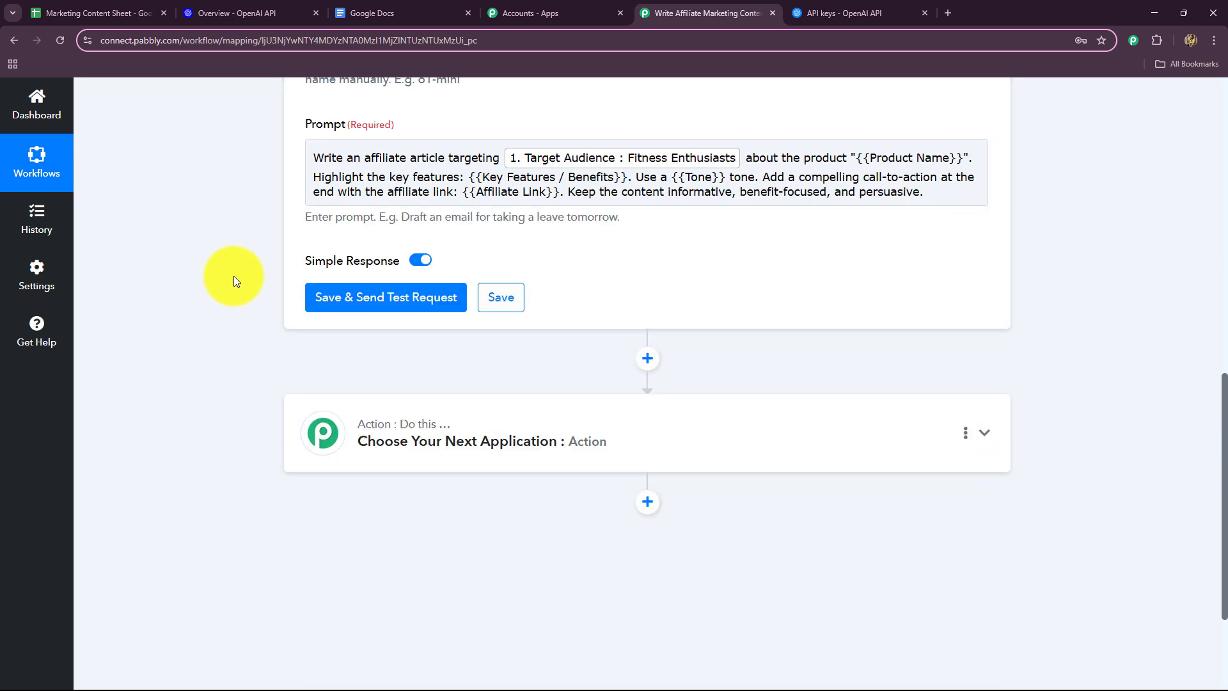
# - Replace the {{Product Name}} placeholder in the prompt with the mapped Product Name value from the Google Sheets trigger
pyautogui.moveTo(859, 162); pyautogui.dragTo(963, 155)
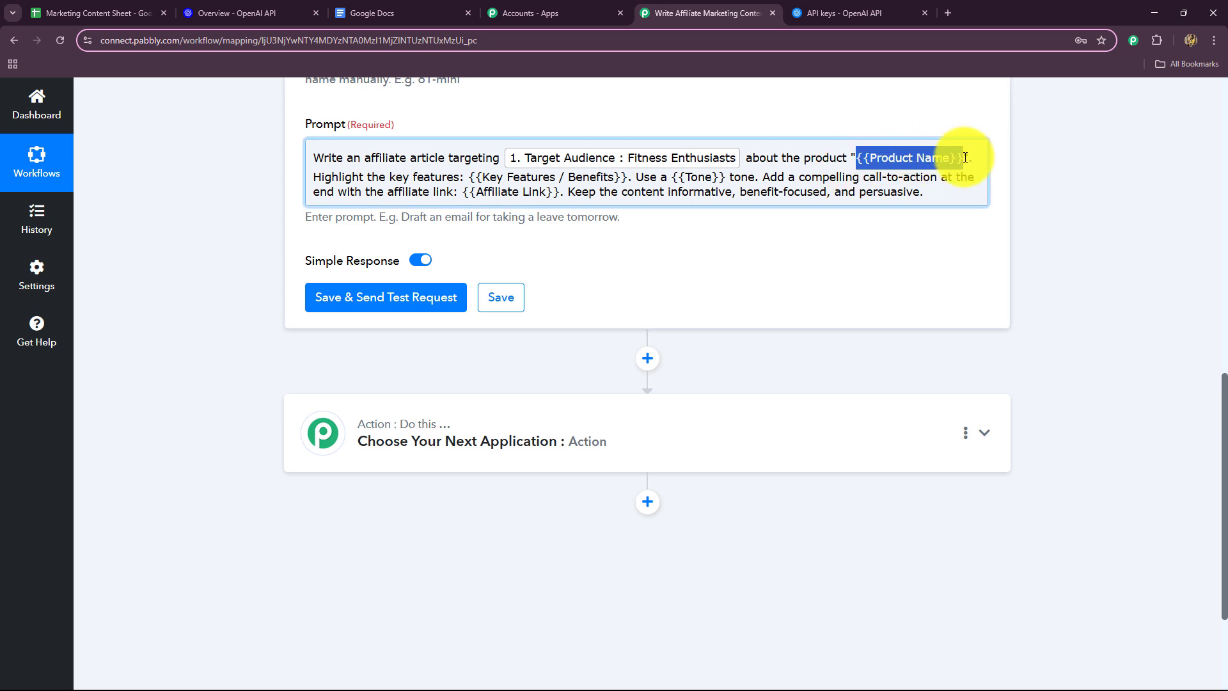
pyautogui.press('BackSpace')
pyautogui.click(672, 302)
pyautogui.scroll(-2, 576, 529)
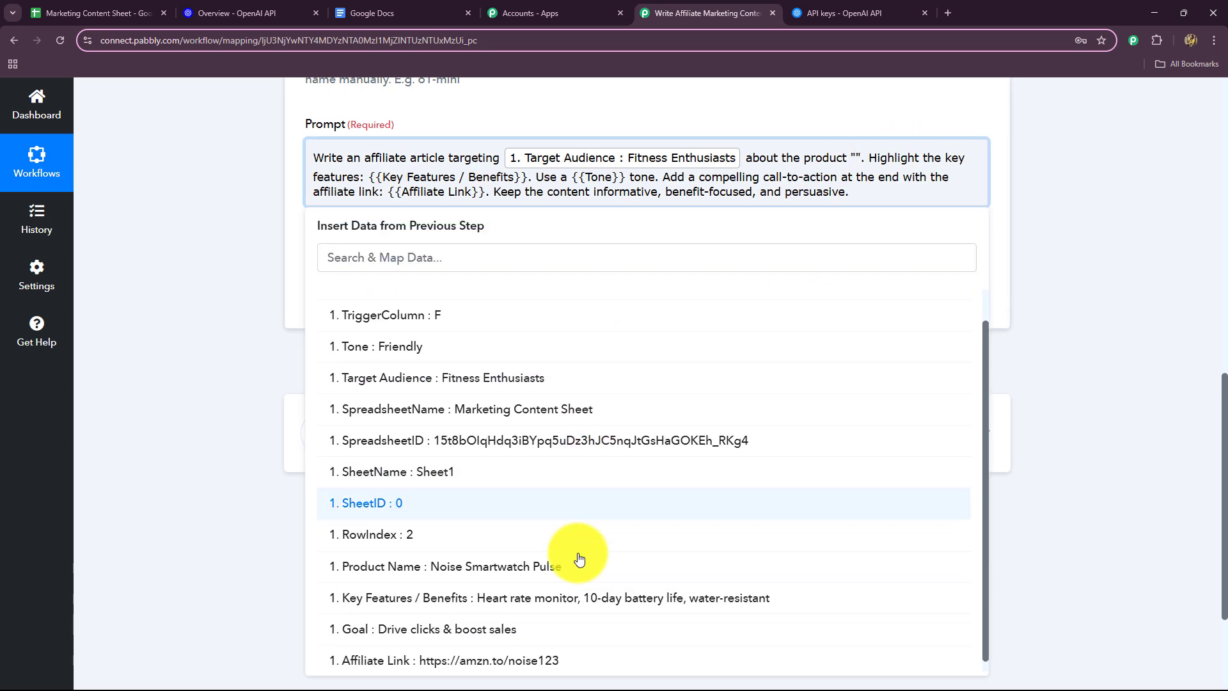
pyautogui.click(526, 633)
pyautogui.click(195, 344)
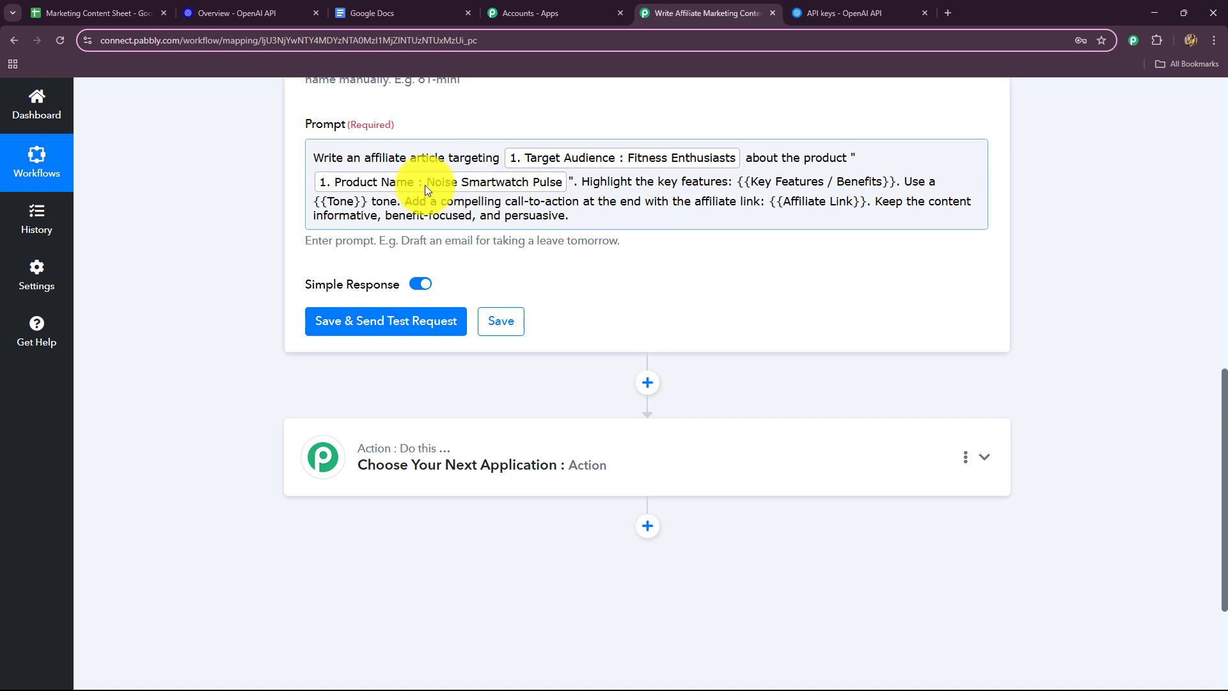
# - Replace the {{Key Features / Benefits}} placeholder in the prompt with the mapped Key Features / Benefits value from the Google Sheets trigger
pyautogui.moveTo(736, 182); pyautogui.dragTo(895, 182)
pyautogui.press('BackSpace')
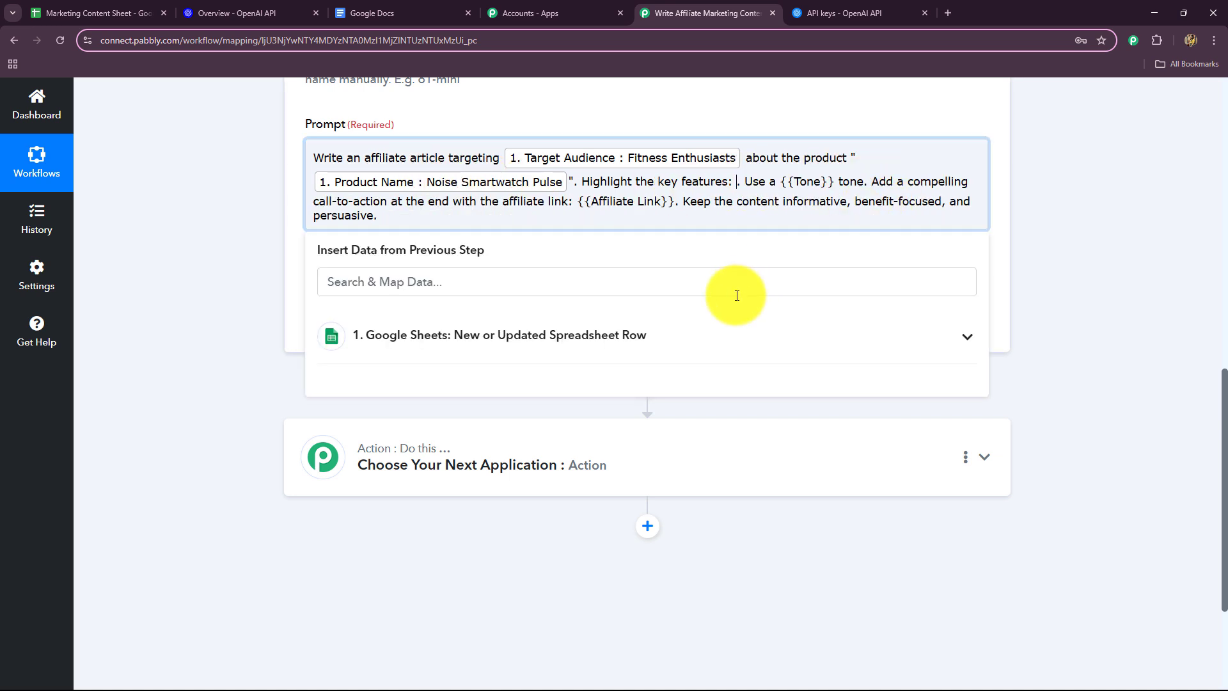
pyautogui.click(585, 349)
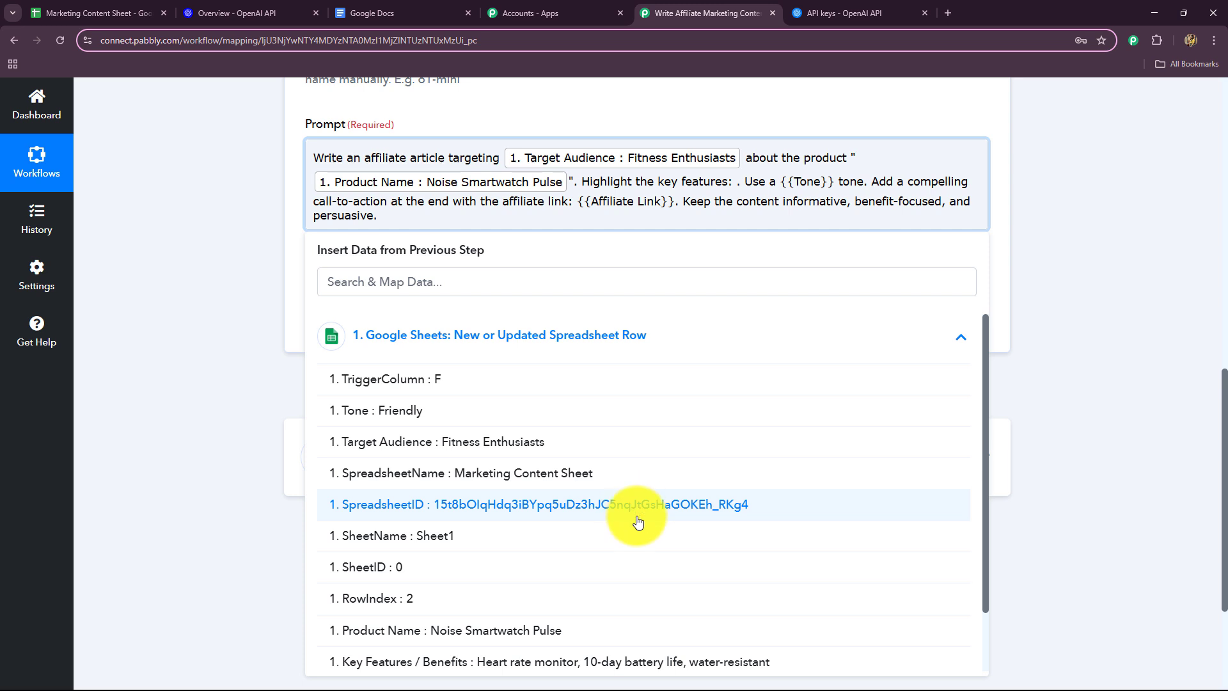
pyautogui.scroll(-1, 634, 538)
pyautogui.click(789, 595)
pyautogui.click(197, 357)
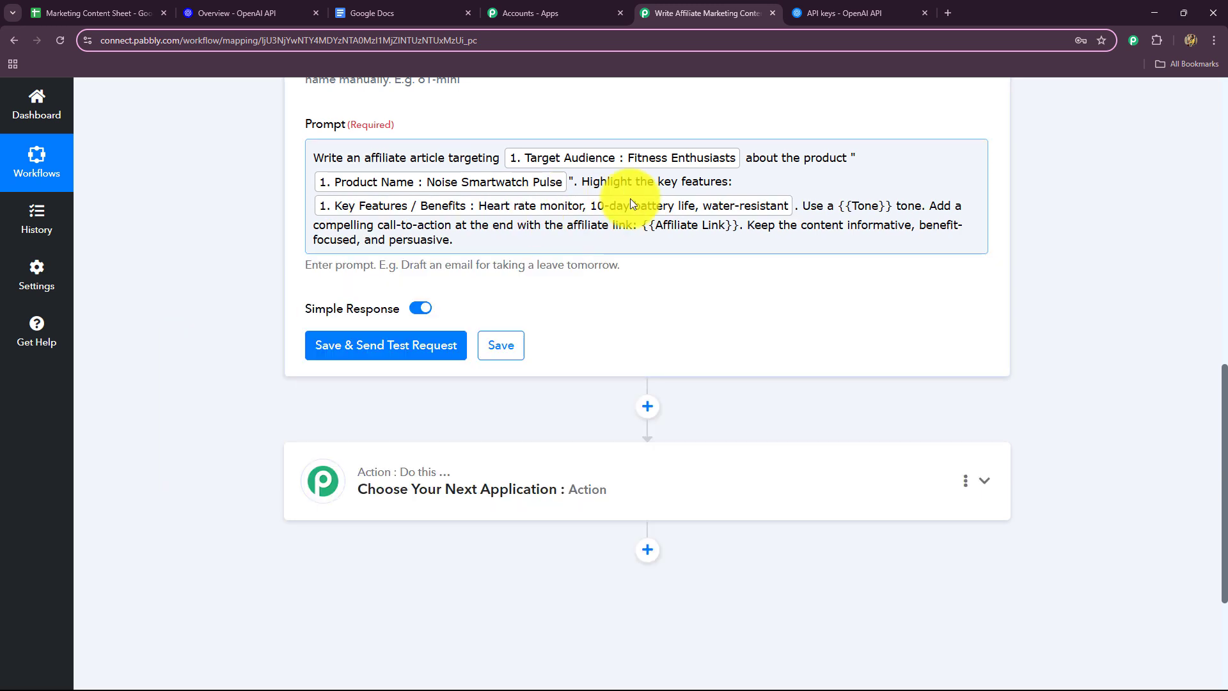
# - Replace the {{Tone}} placeholder in the prompt with the mapped Tone value from the Google Sheets trigger
pyautogui.moveTo(839, 205); pyautogui.dragTo(894, 208)
pyautogui.press('BackSpace')
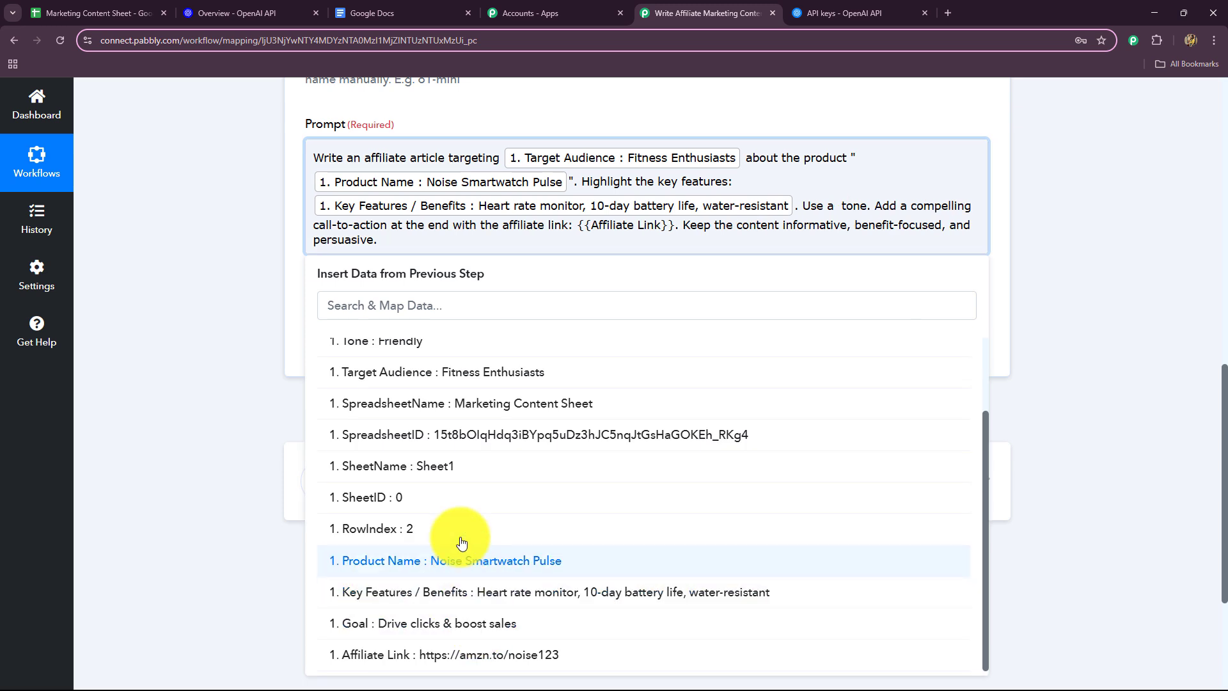
pyautogui.click(433, 350)
pyautogui.click(209, 297)
# - Replace the {{Affiliate Link}} placeholder in the prompt with the mapped Affiliate Link value from the Google Sheets trigger
pyautogui.moveTo(807, 225); pyautogui.dragTo(713, 228)
pyautogui.press('BackSpace')
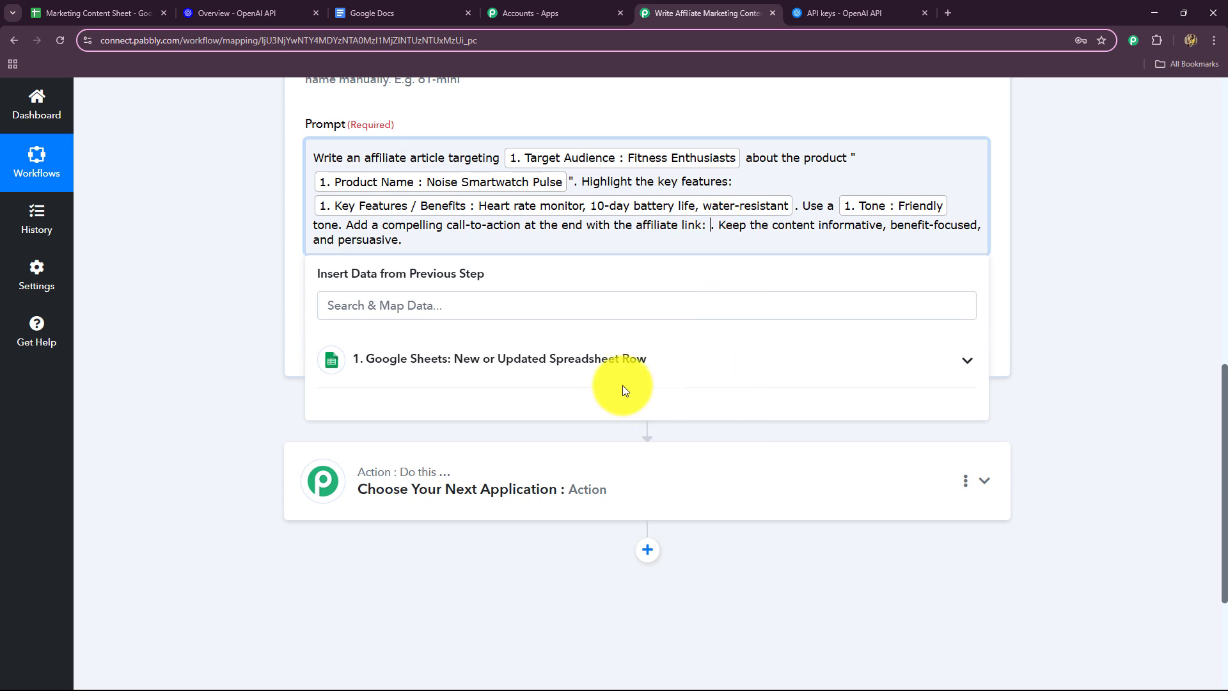
pyautogui.click(617, 375)
pyautogui.scroll(-3, 511, 525)
pyautogui.click(489, 566)
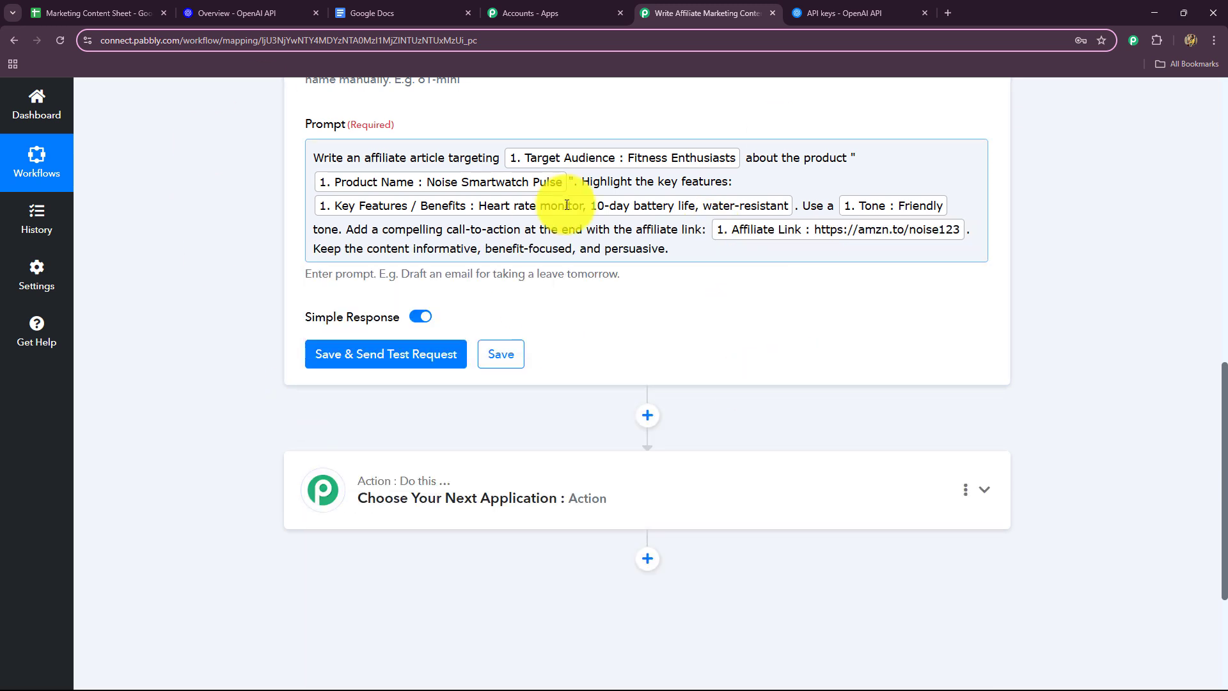
# - Check the source sheet, save the ChatGPT action with a test request, and review the Choices 0 Message Content of the response
pyautogui.click(54, 13)
pyautogui.click(666, 14)
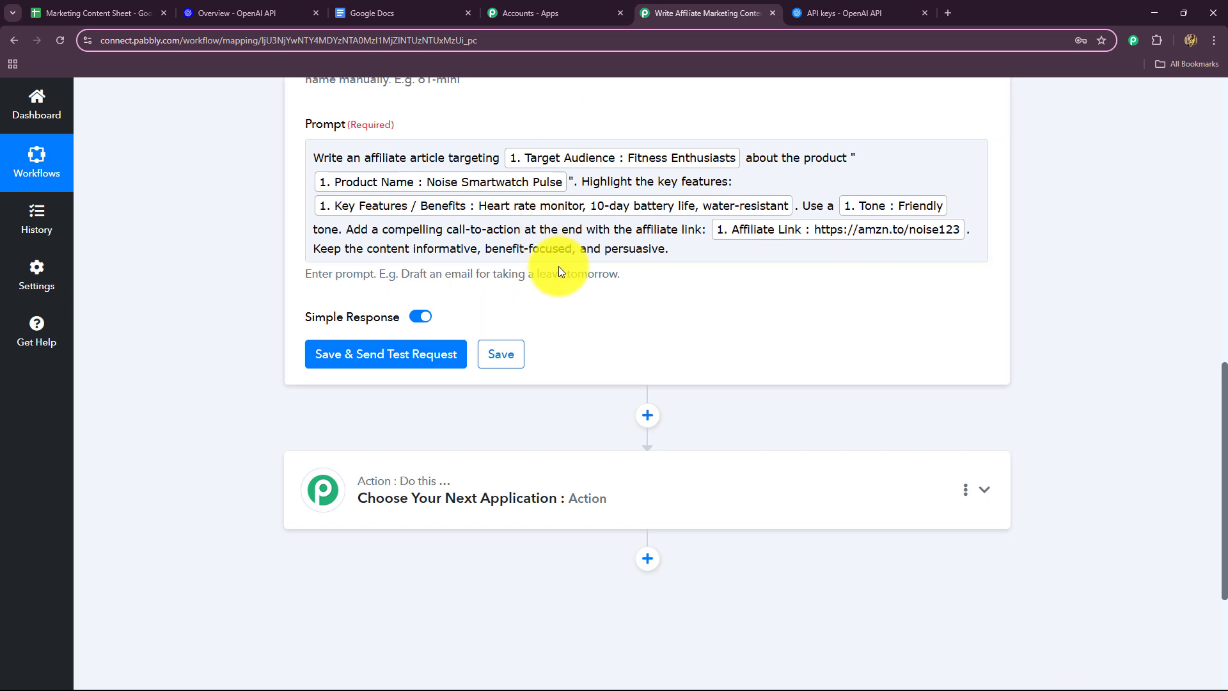
pyautogui.click(432, 358)
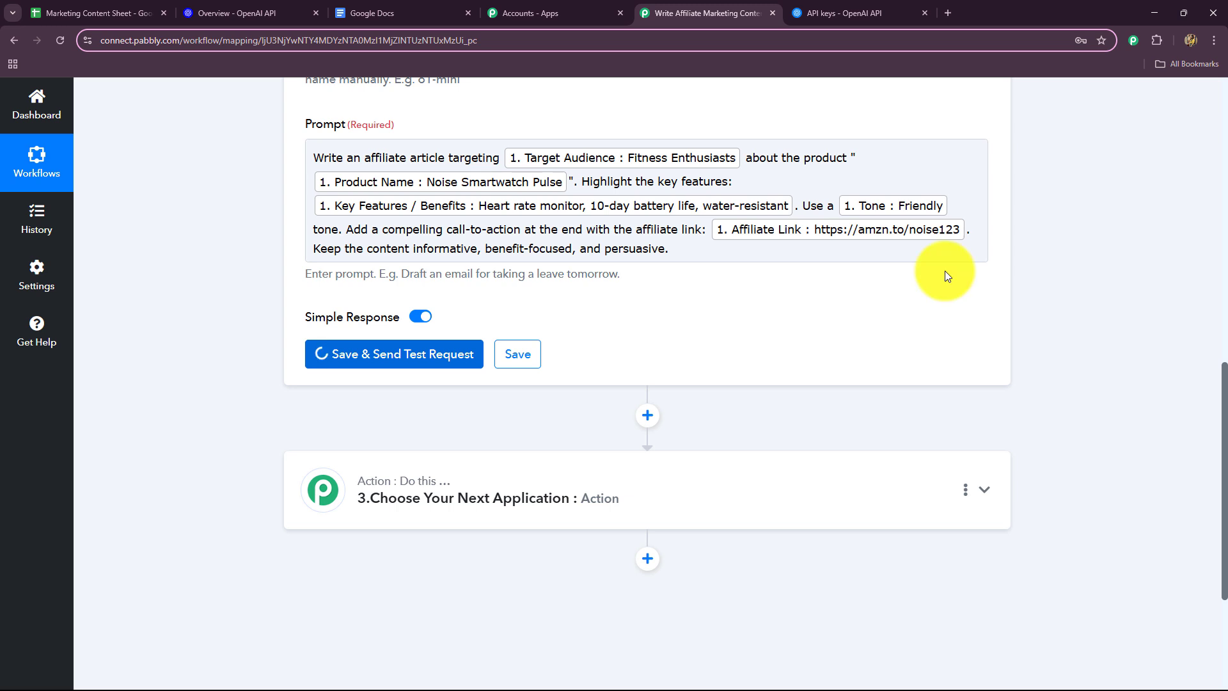
pyautogui.scroll(-6, 945, 276)
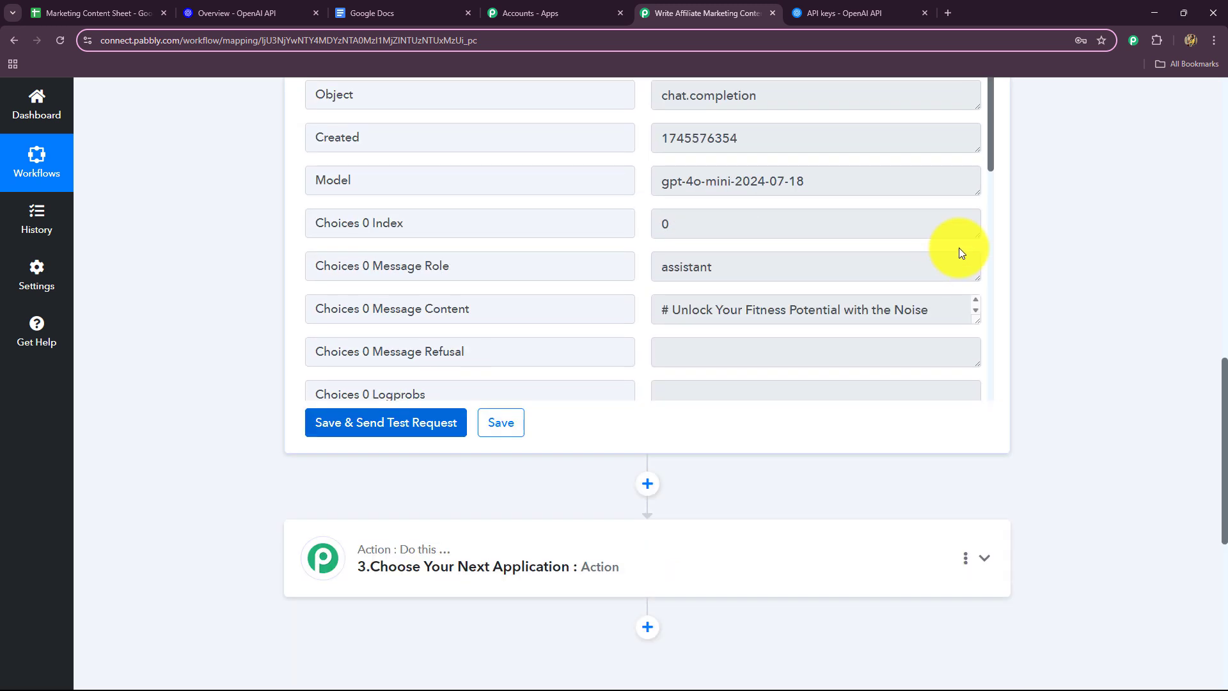
pyautogui.moveTo(977, 296); pyautogui.dragTo(899, 371)
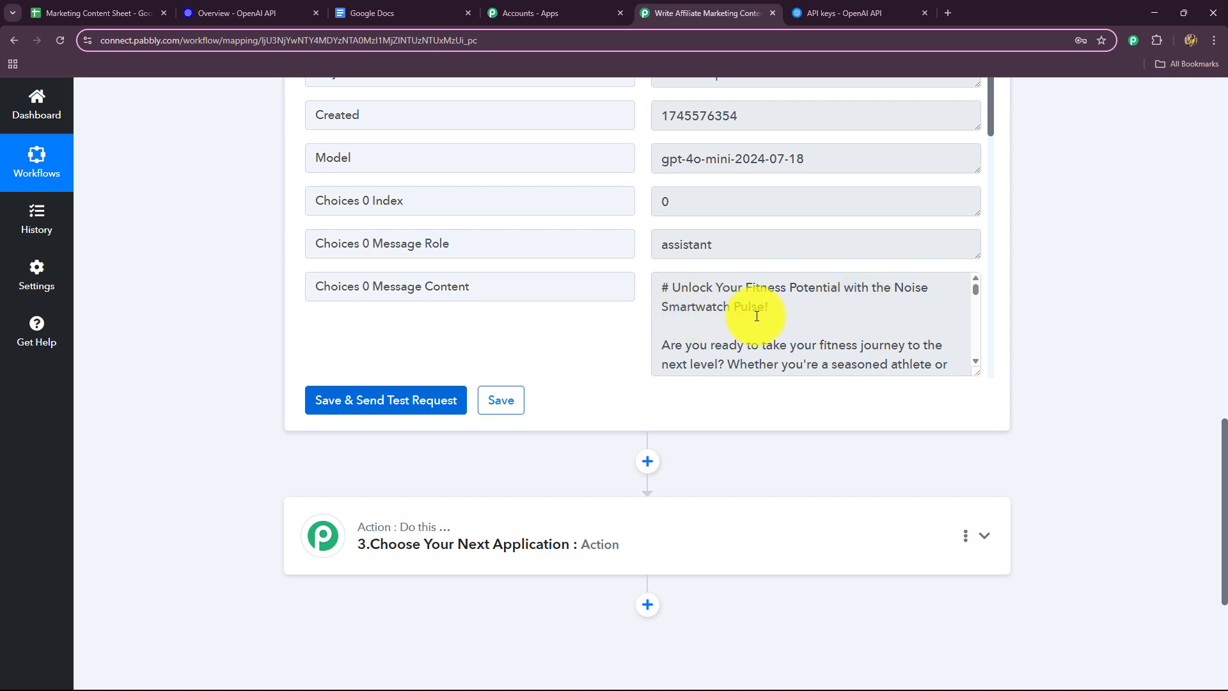
pyautogui.moveTo(977, 294); pyautogui.dragTo(977, 345)
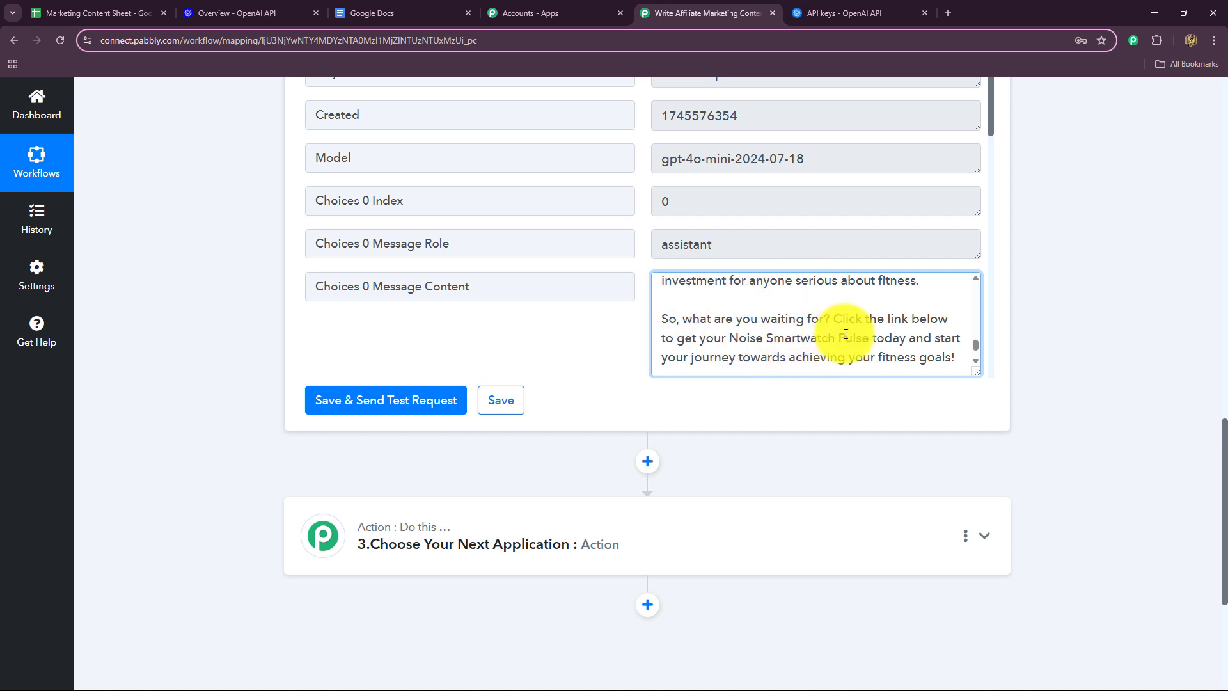
# - Check the Google Docs home page, then return to the Pabbly Connect workflow and choose Google Docs as the app for action step 3
pyautogui.click(362, 13)
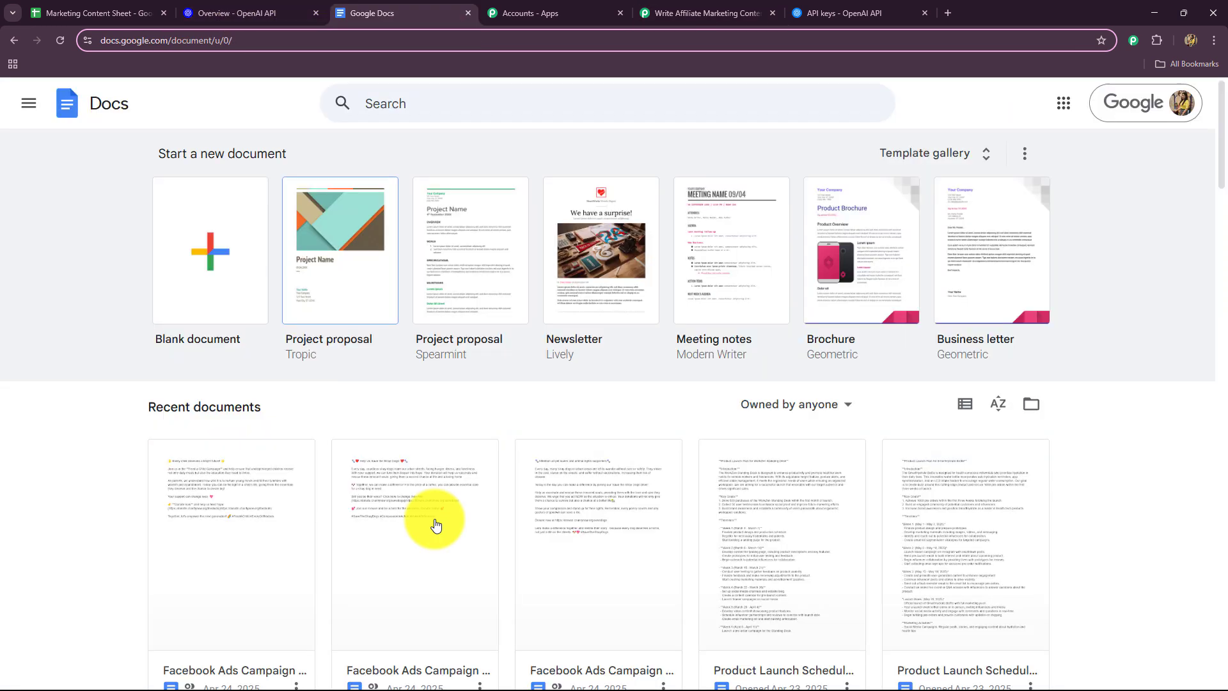
pyautogui.click(663, 19)
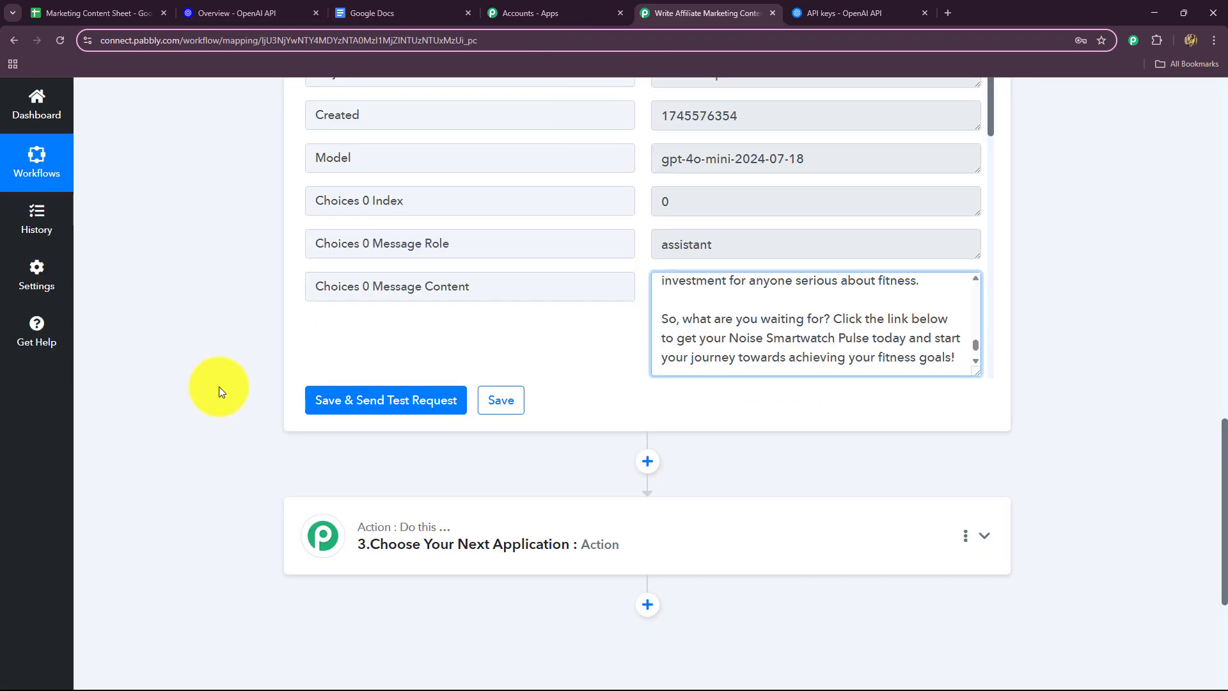
pyautogui.scroll(-4, 403, 329)
pyautogui.click(431, 294)
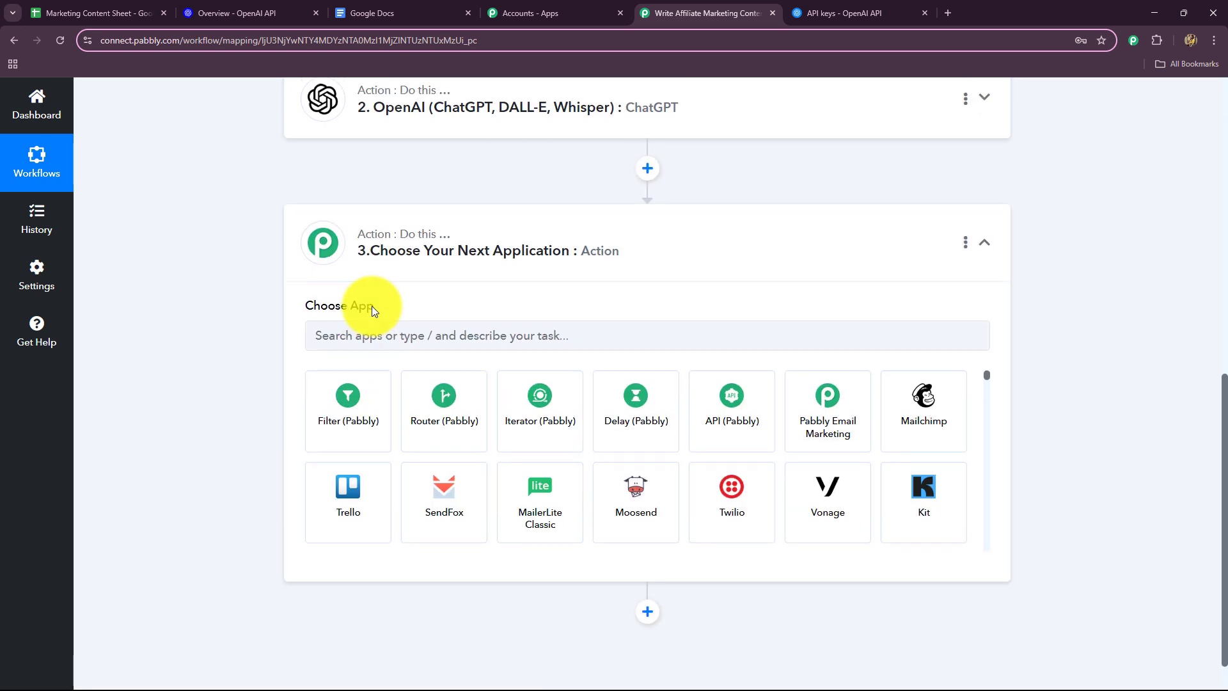
pyautogui.write('Docs')
pyautogui.click(321, 431)
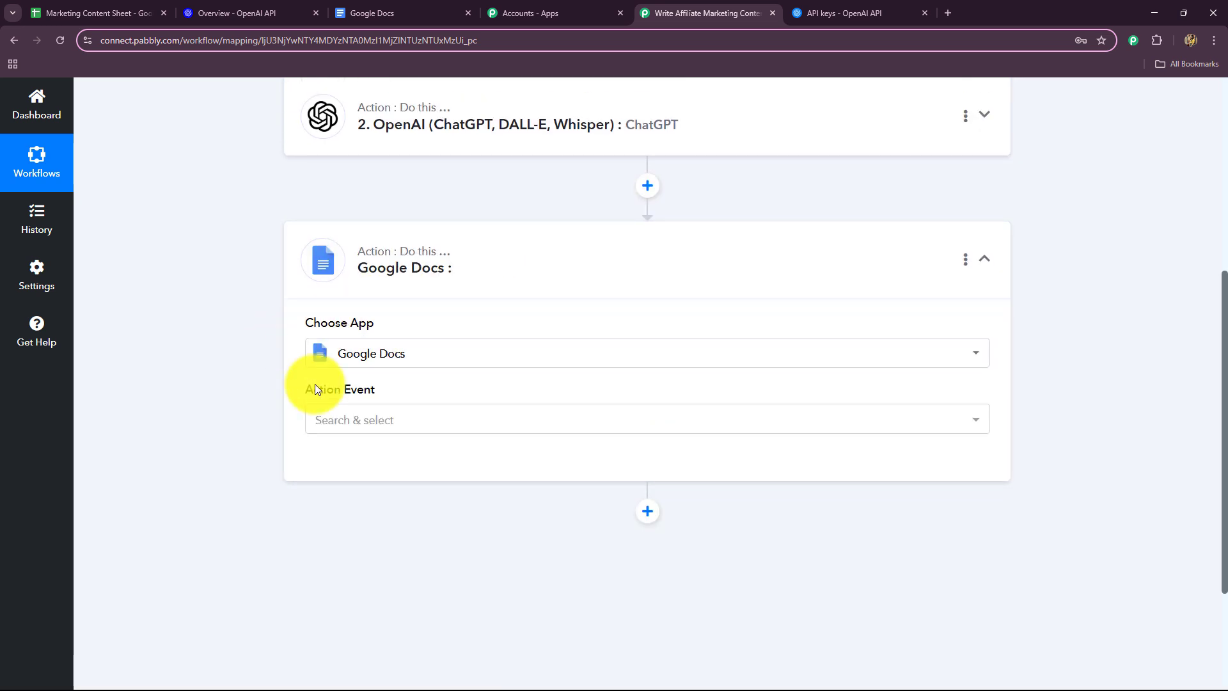
# - Set the action event to Create a Blank Document and connect the step through the existing Google Docs #5 connection
pyautogui.click(386, 420)
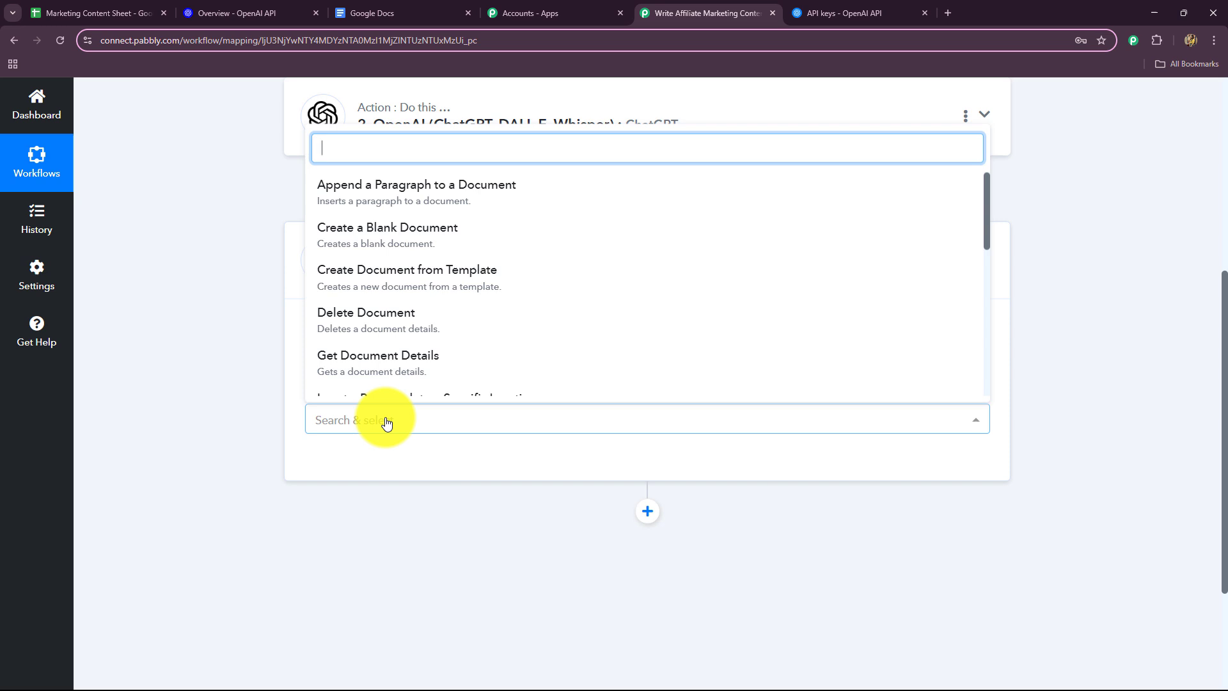
pyautogui.click(350, 237)
pyautogui.click(339, 463)
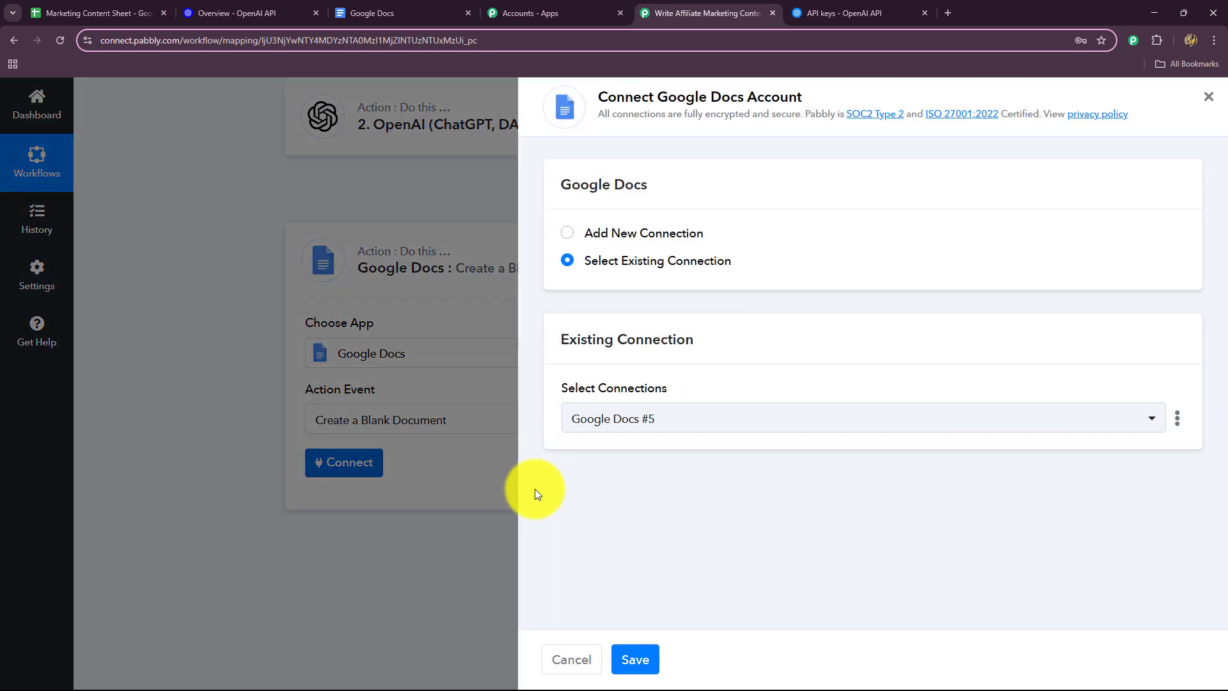
pyautogui.click(397, 13)
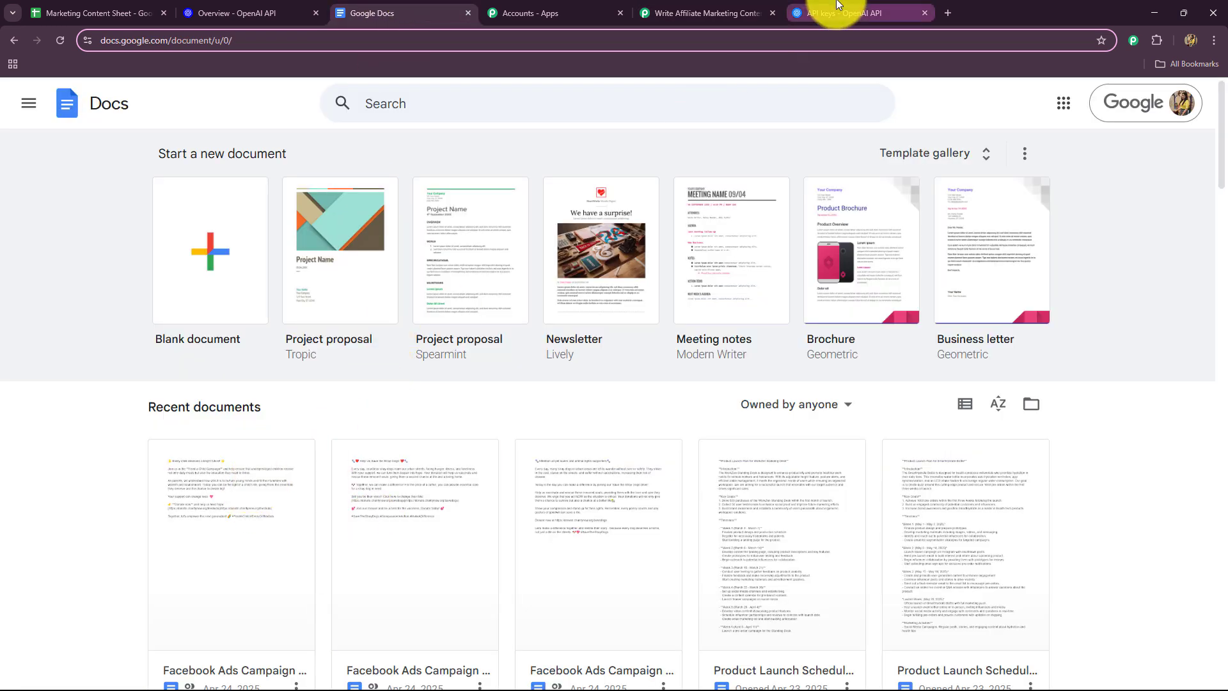
pyautogui.click(709, 15)
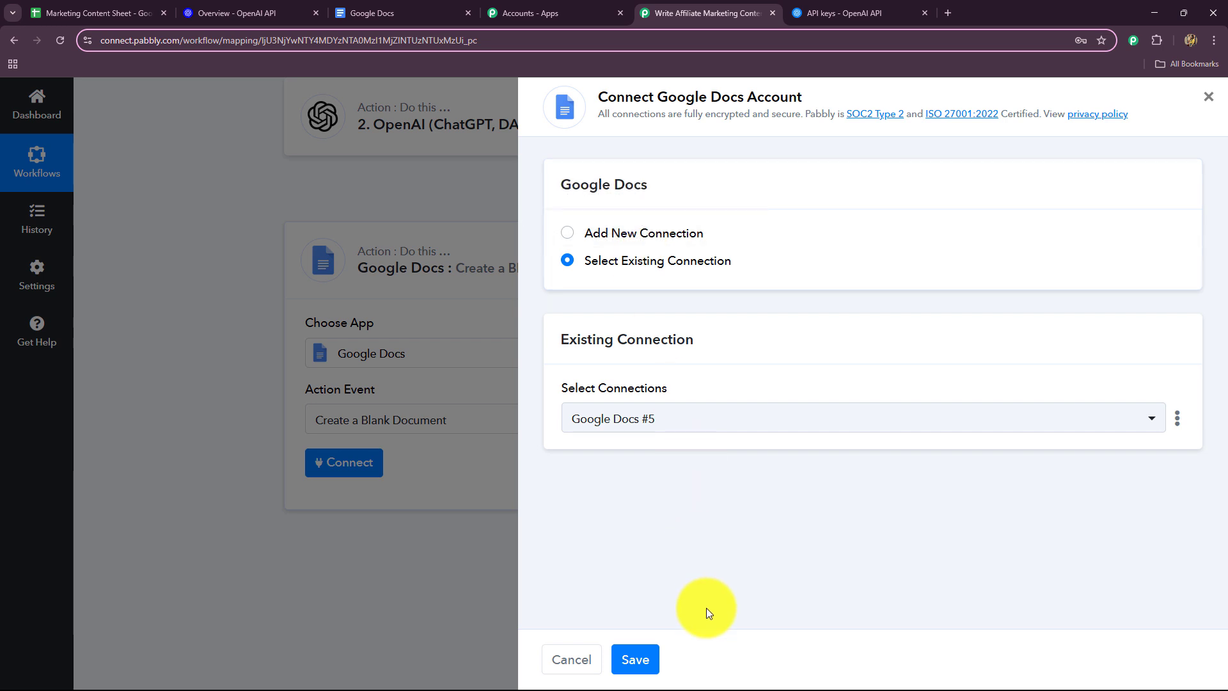
pyautogui.click(635, 658)
pyautogui.scroll(-4, 323, 286)
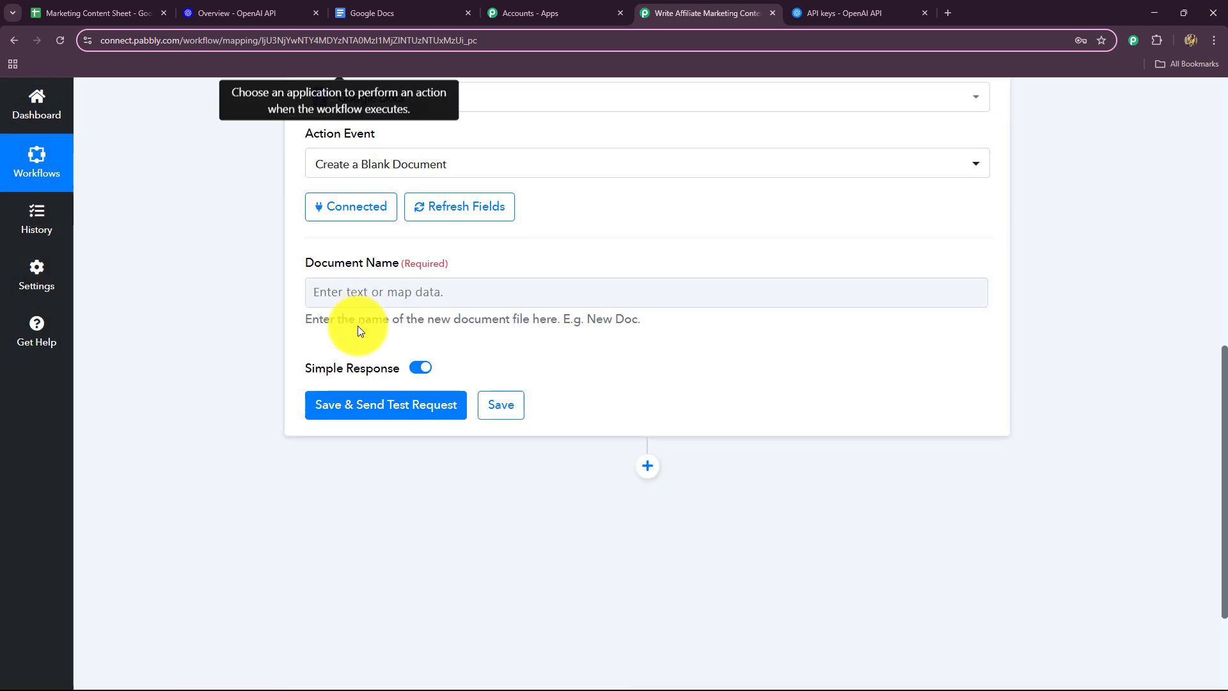
# - Name the new document "Affiliate Marketing Content for:" followed by the mapped Product Name from the Google Sheets trigger
pyautogui.click(391, 285)
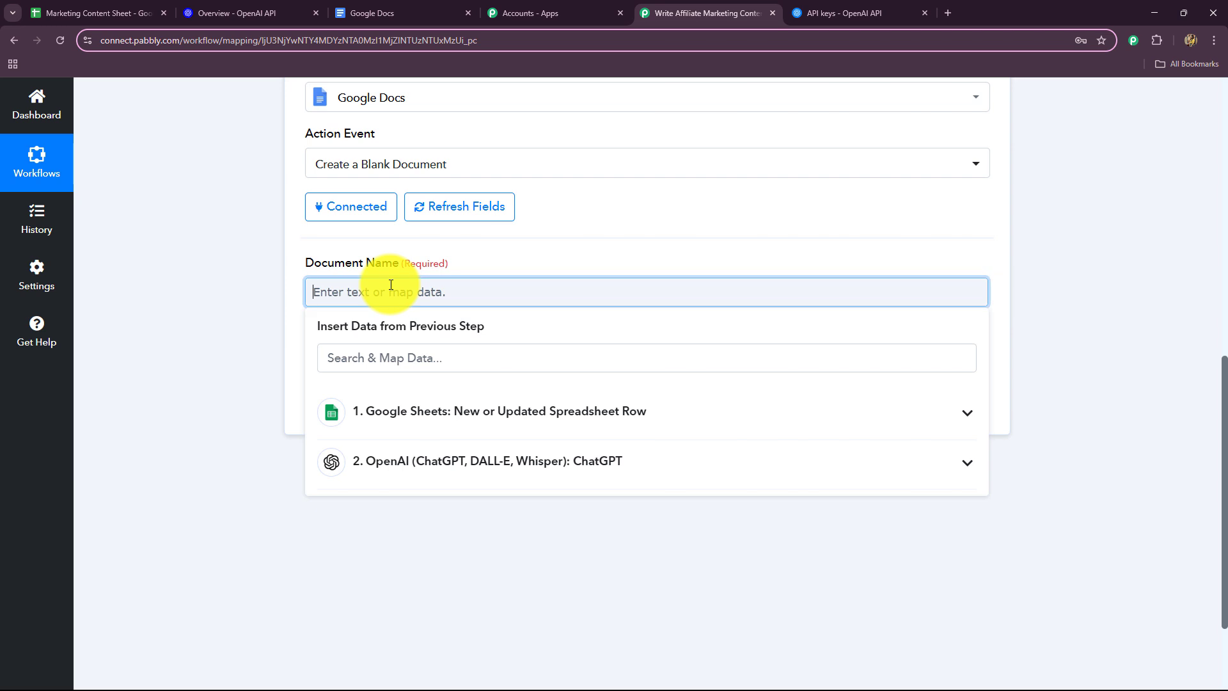
pyautogui.write('Affiliate Marketing Content for:')
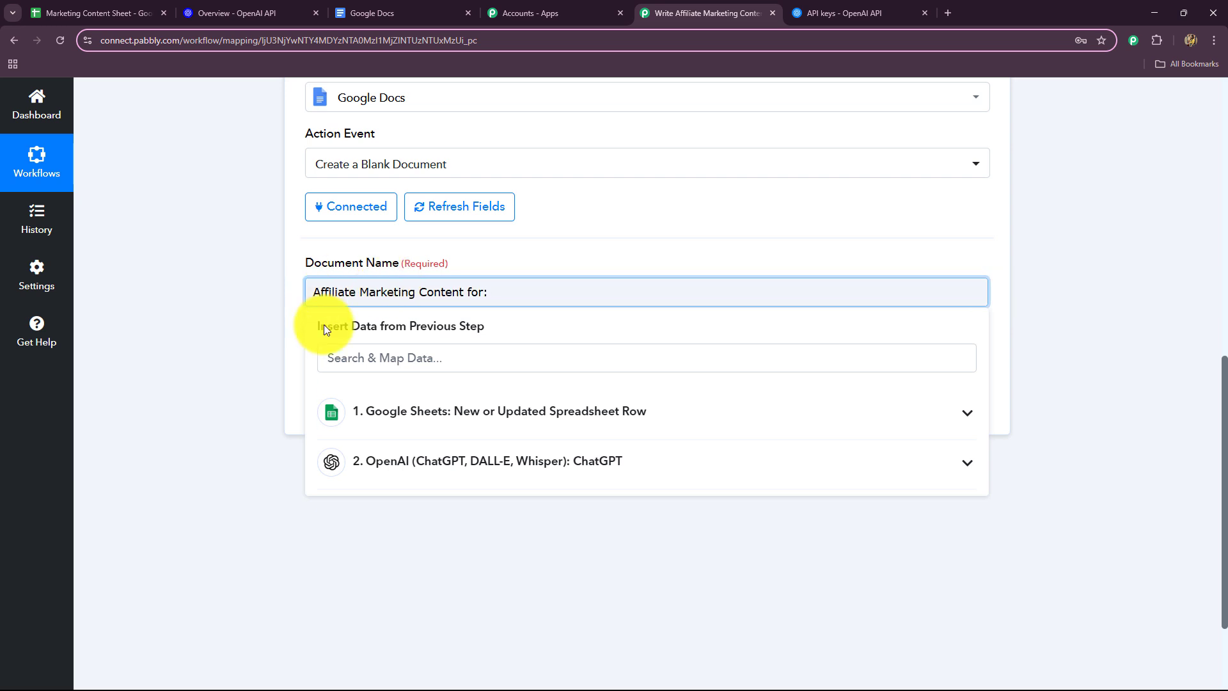
pyautogui.click(439, 412)
pyautogui.scroll(-5, 529, 524)
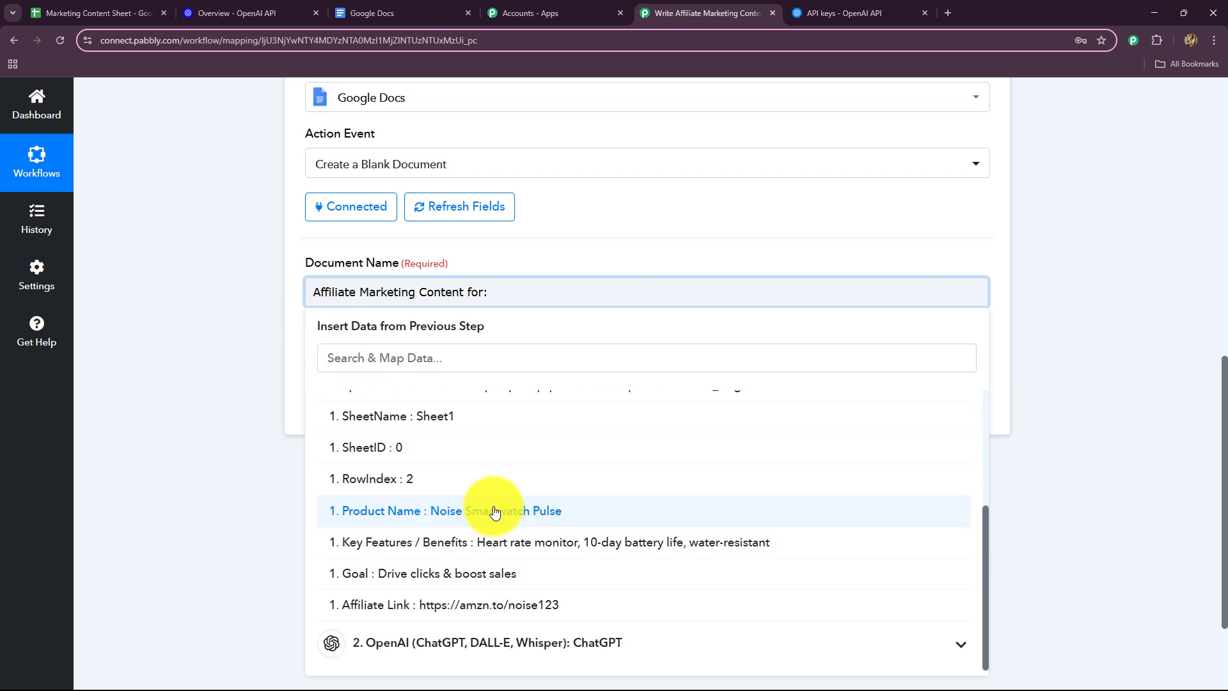
pyautogui.click(494, 512)
pyautogui.click(250, 447)
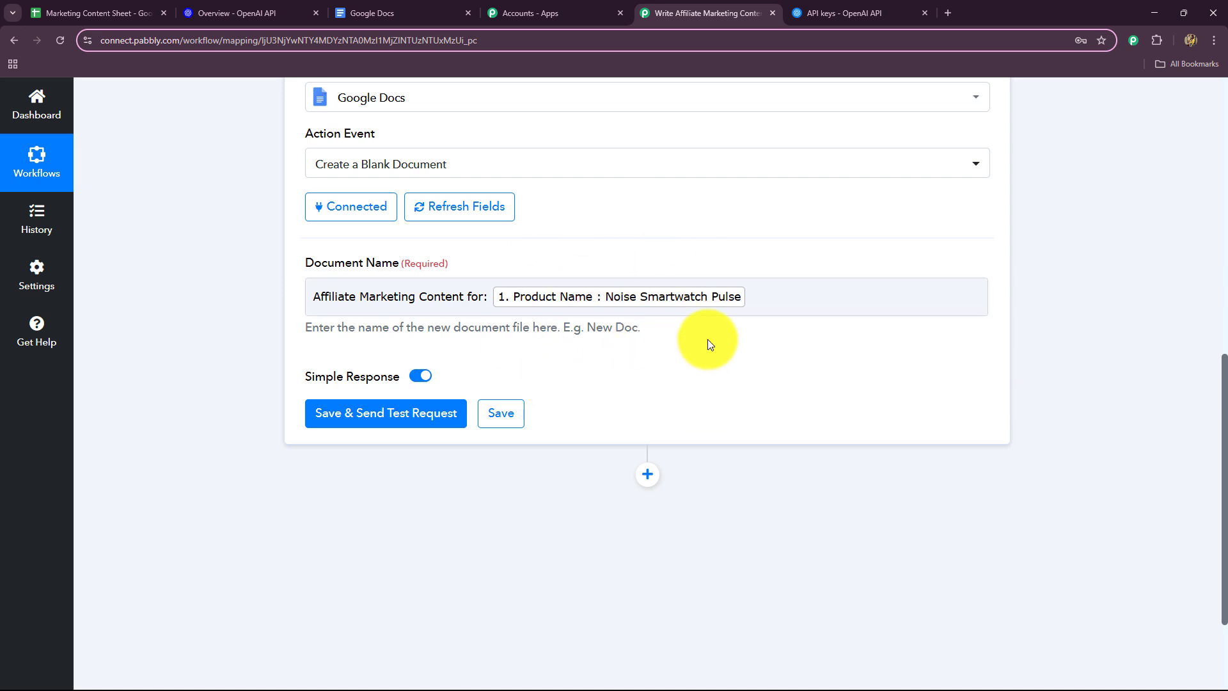
# - Save the Create a Blank Document action with a test request, then reload Google Docs and open the newly created document
pyautogui.click(383, 415)
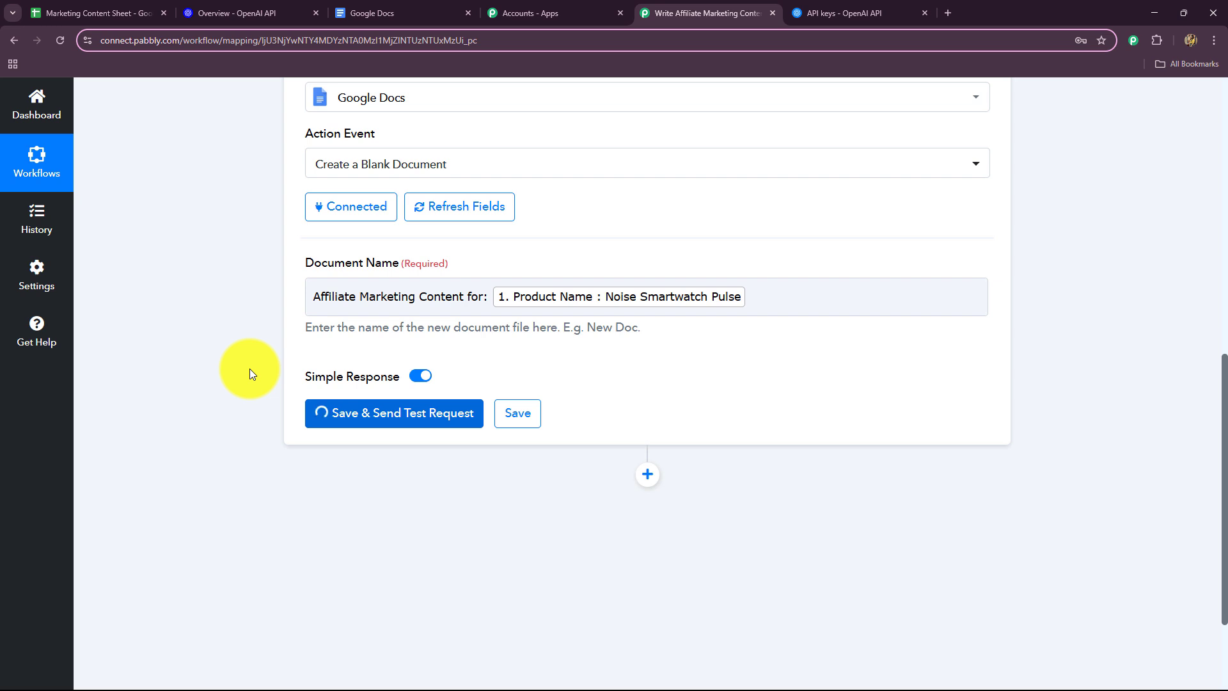
pyautogui.scroll(-8, 249, 369)
pyautogui.scroll(4, 724, 213)
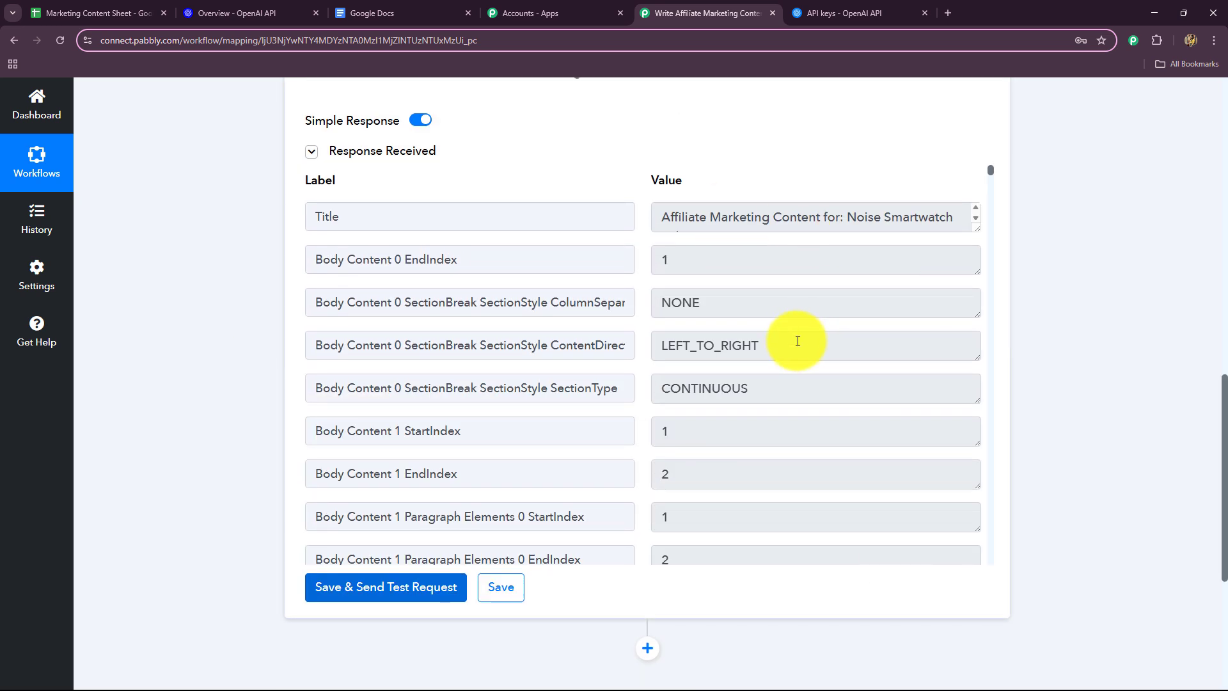
pyautogui.click(408, 12)
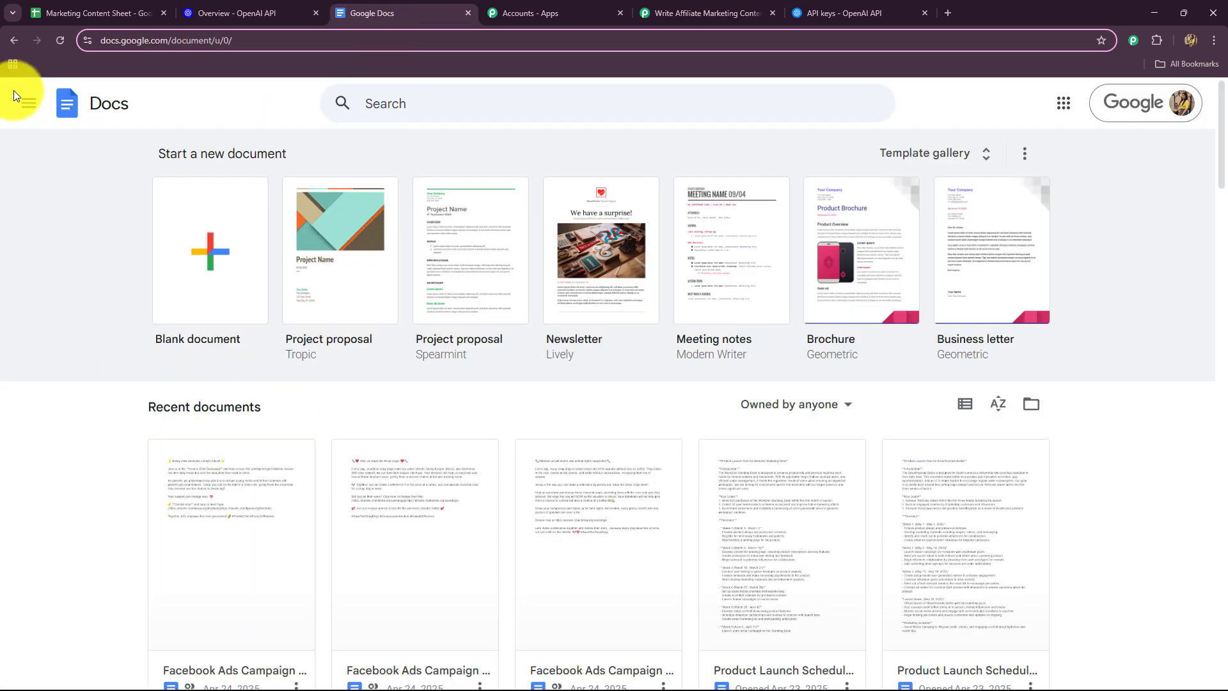
pyautogui.click(61, 41)
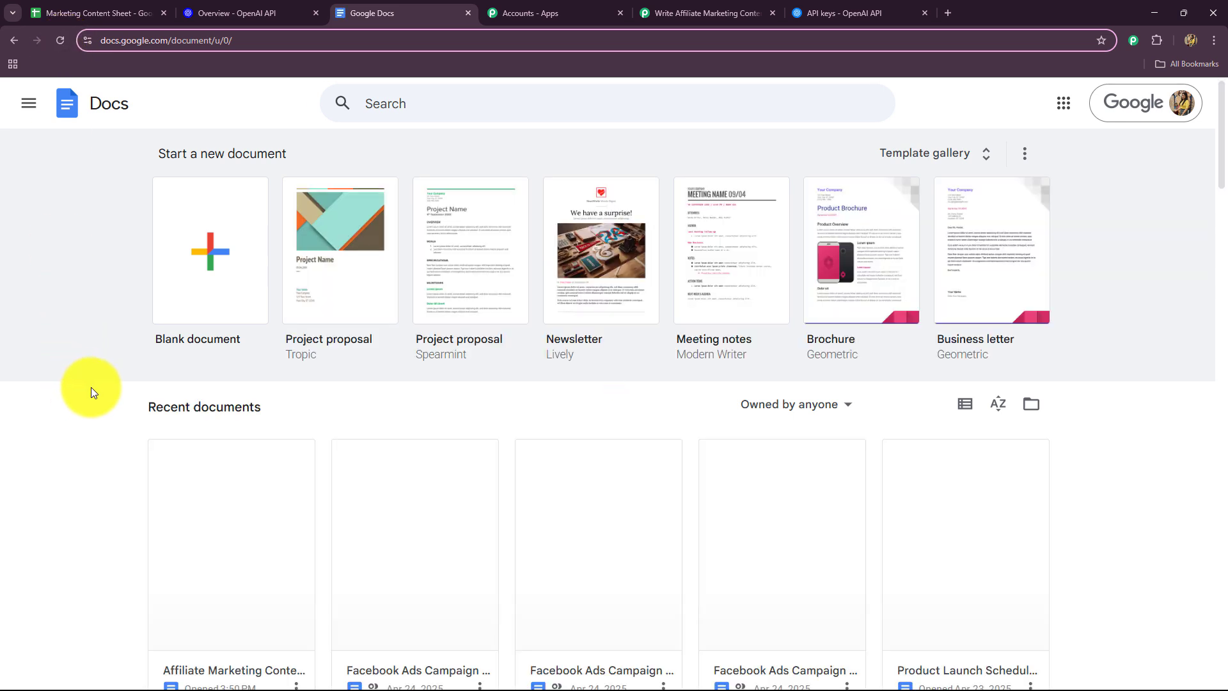
pyautogui.scroll(-2, 91, 386)
pyautogui.click(210, 387)
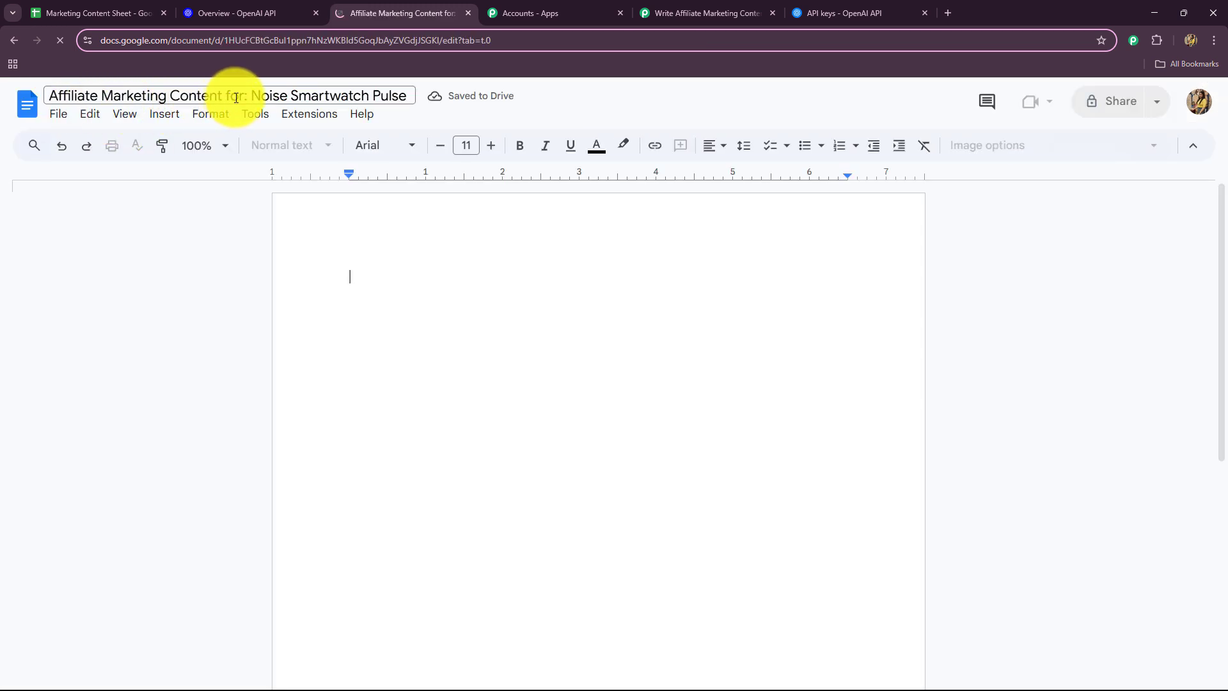
# - Return to the Pabbly Connect workflow and choose Google Docs as the app for action step 4
pyautogui.click(705, 11)
pyautogui.scroll(-5, 159, 384)
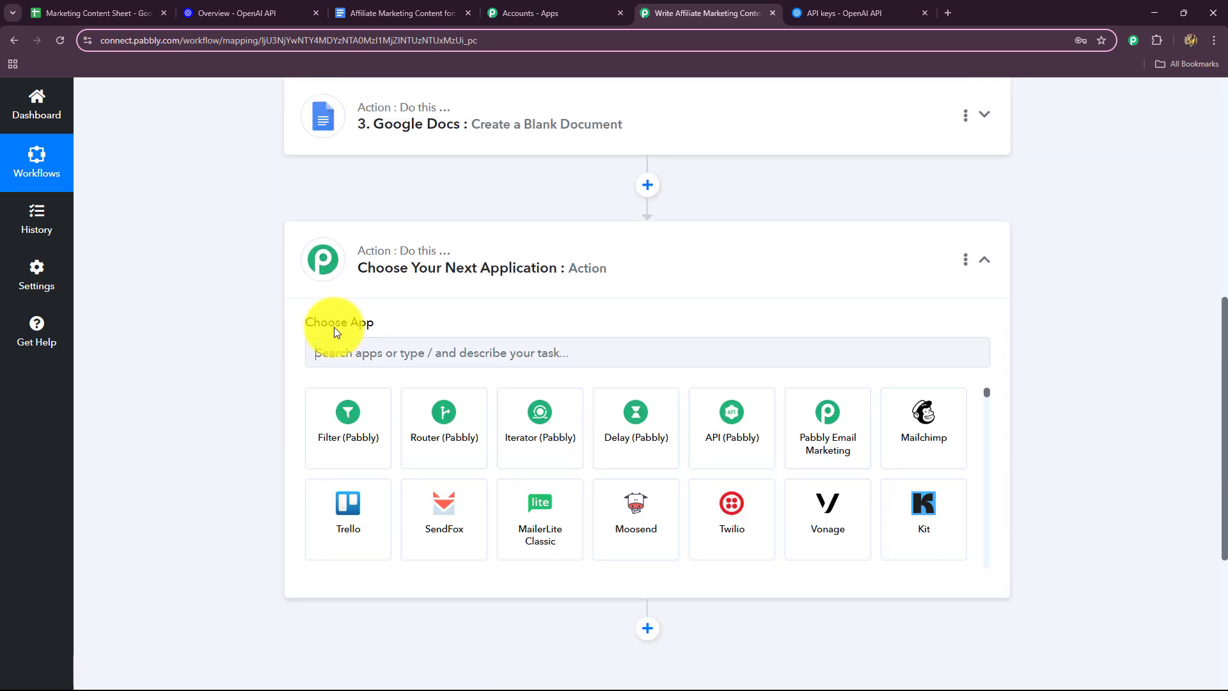
pyautogui.click(382, 345)
pyautogui.write('do')
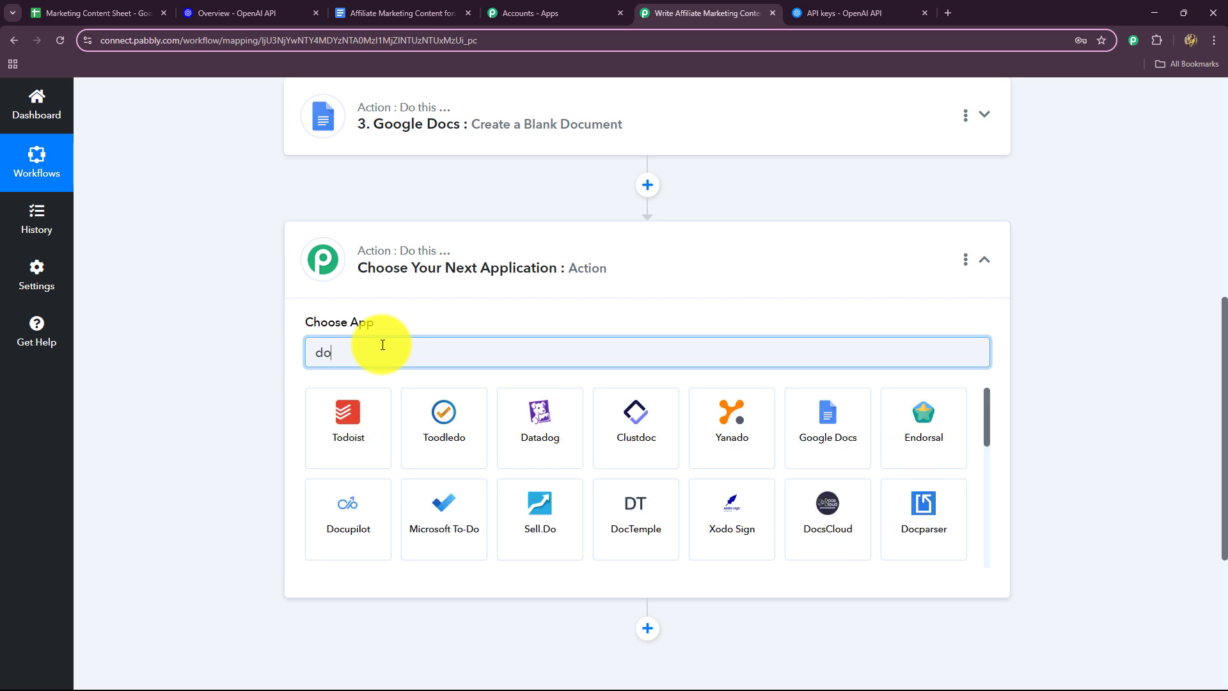
pyautogui.click(827, 422)
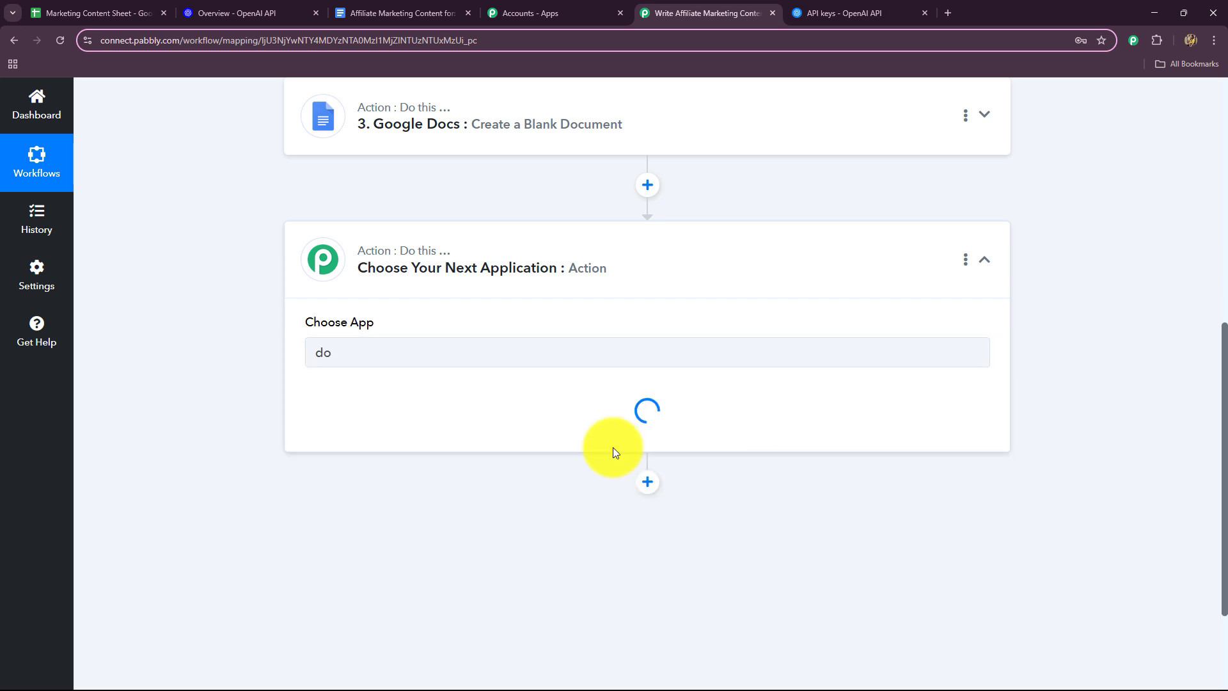
# - Set step 4's action event to Append a Paragraph to a Document and connect it through the existing Google Docs #5 connection
pyautogui.click(360, 419)
pyautogui.click(348, 192)
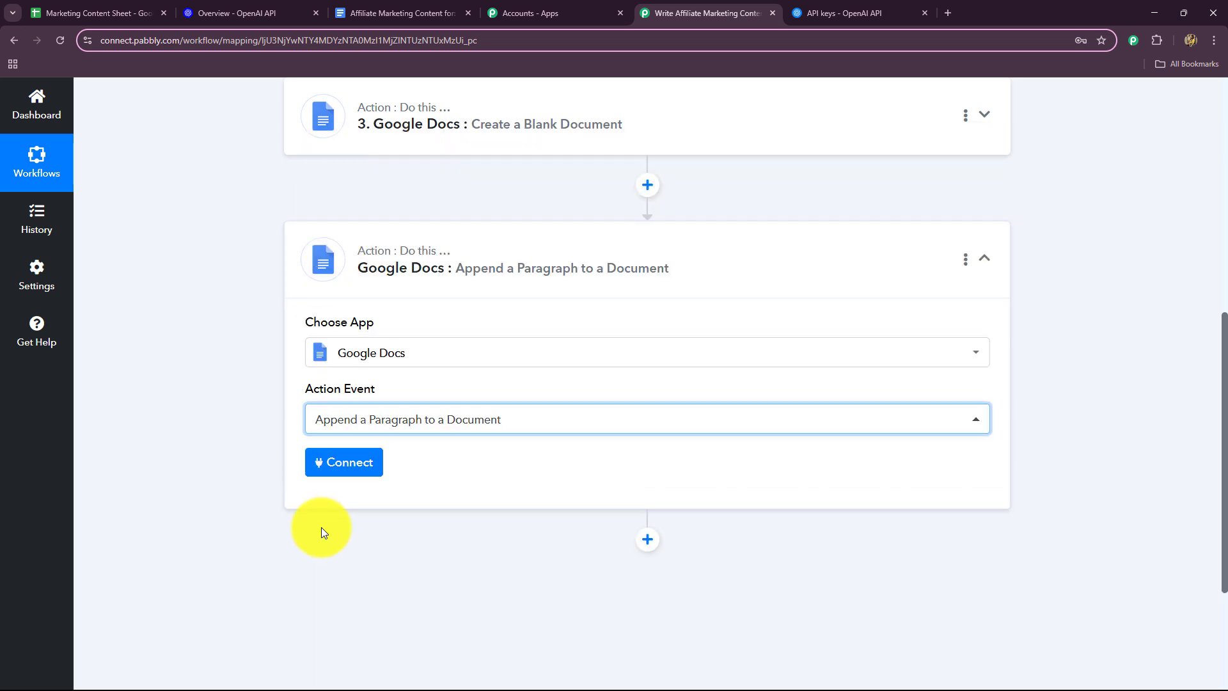
pyautogui.click(338, 467)
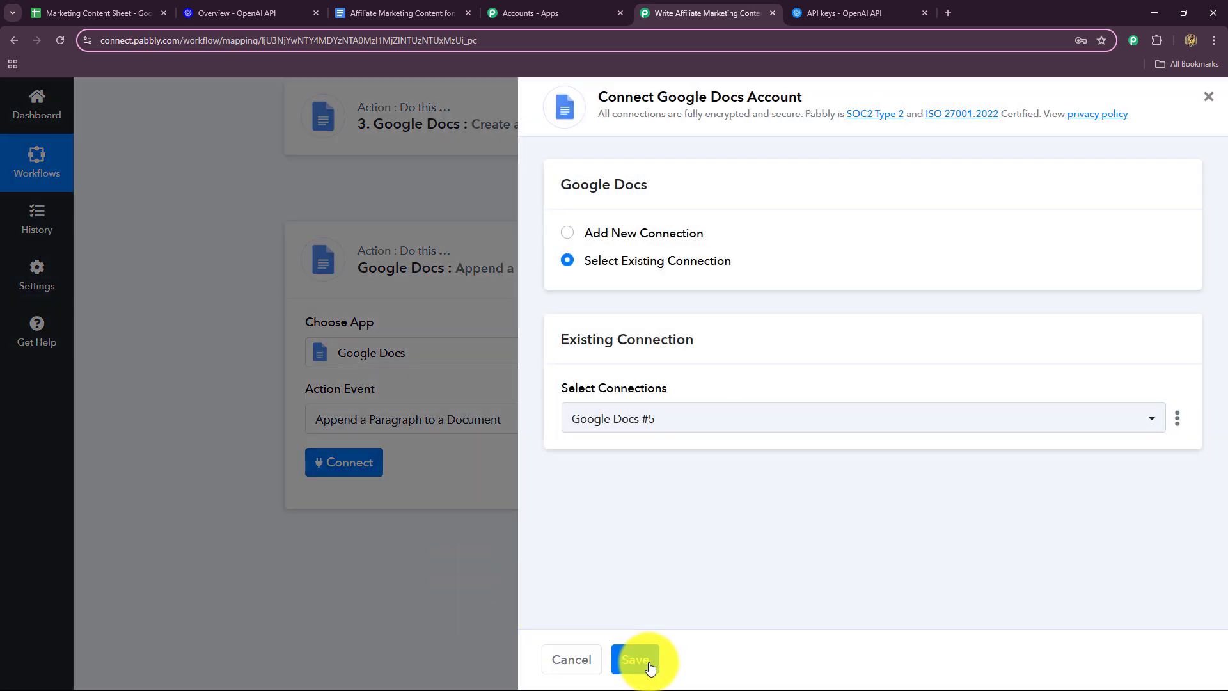
pyautogui.click(642, 659)
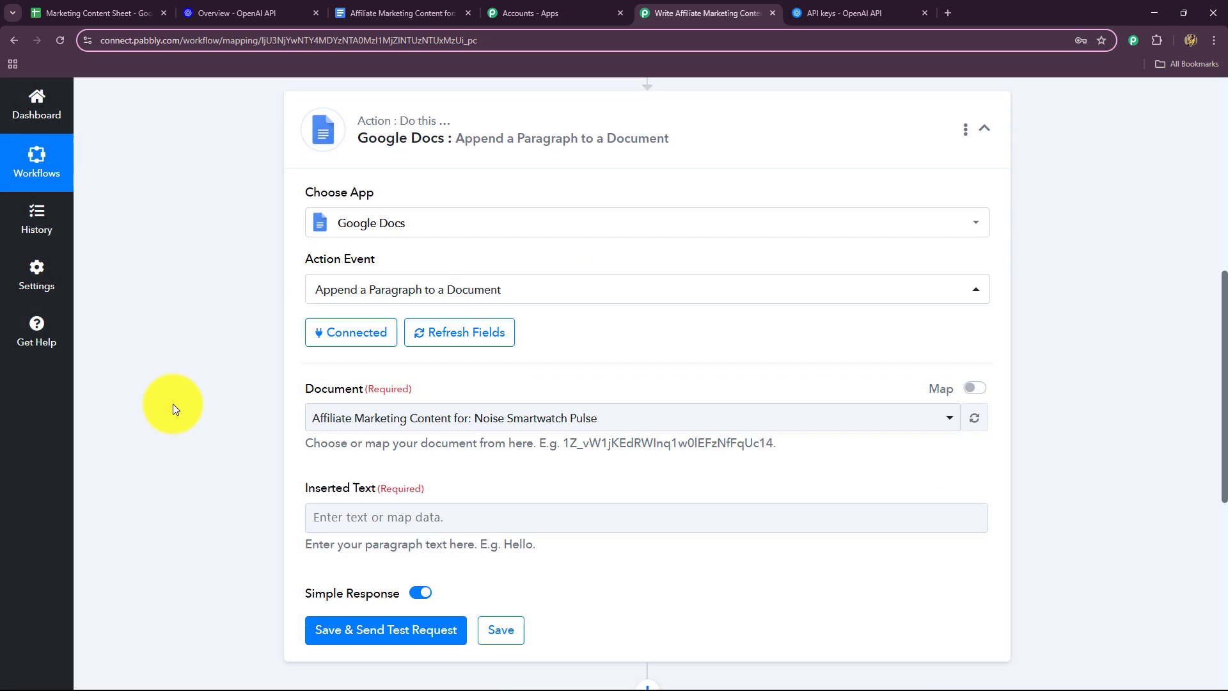
# - Enable mapping for the Document field and replace its fixed ID with the mapped DocumentId from the Create a Blank Document step
pyautogui.scroll(-4, 267, 174)
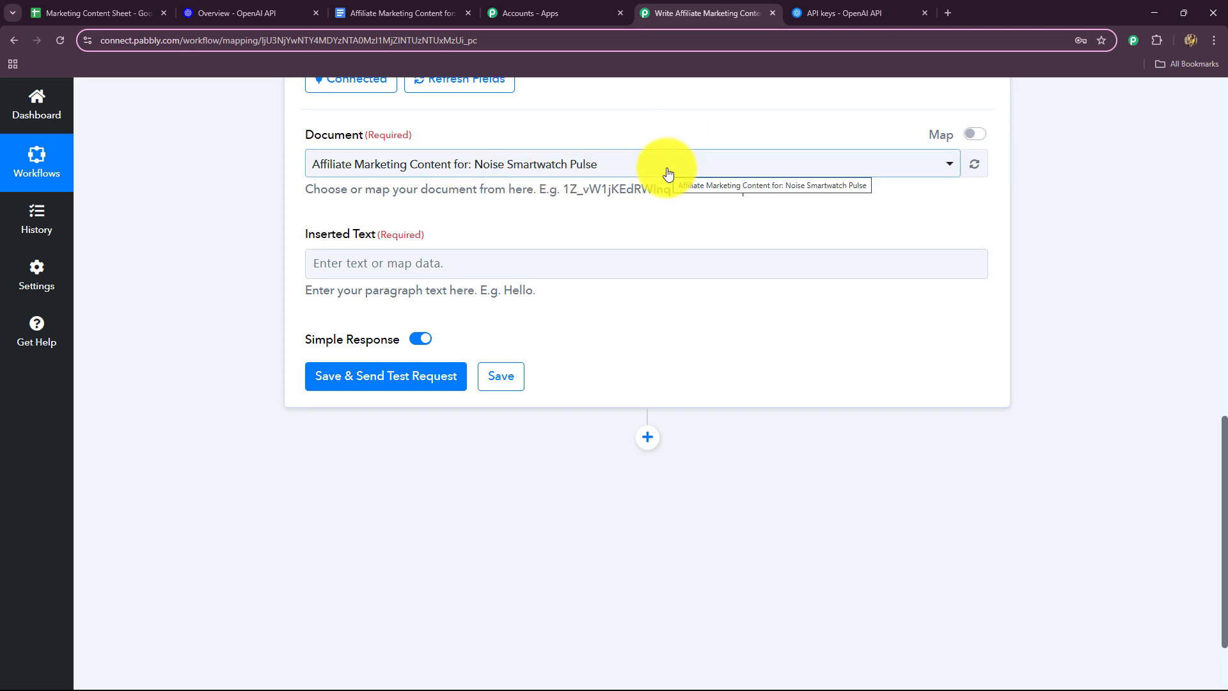
pyautogui.click(974, 133)
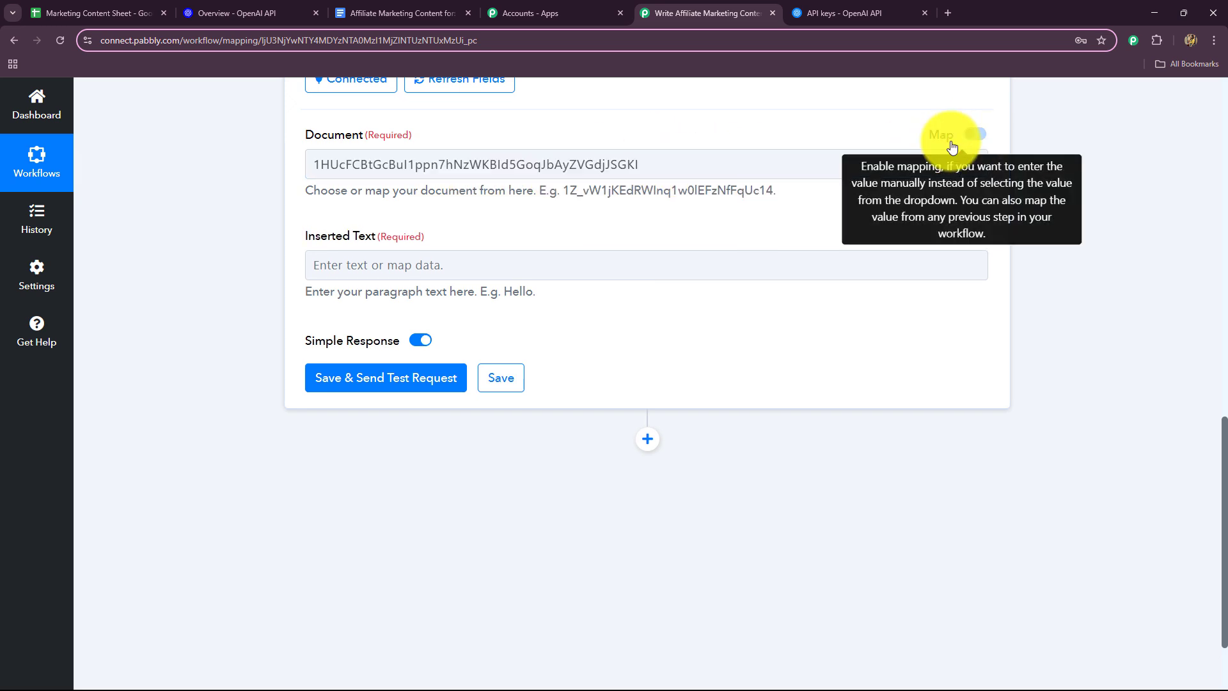
pyautogui.moveTo(257, 170); pyautogui.dragTo(214, 171)
pyautogui.press('BackSpace')
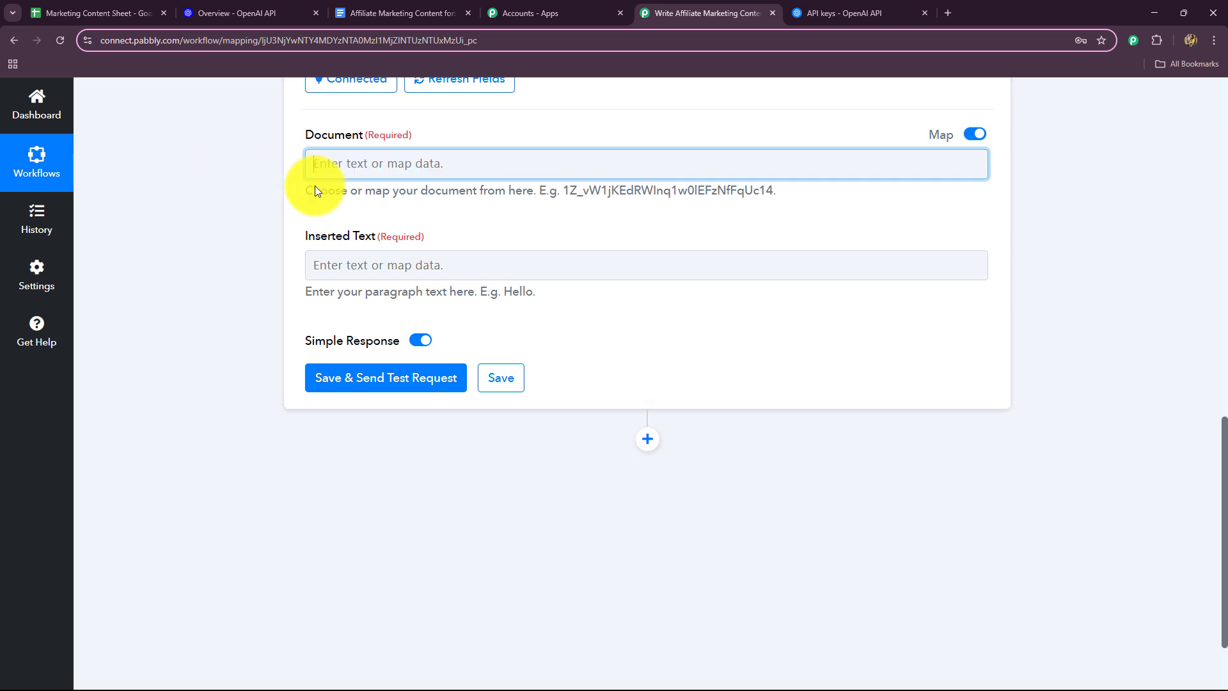
pyautogui.click(397, 160)
pyautogui.moveTo(440, 383); pyautogui.dragTo(313, 224)
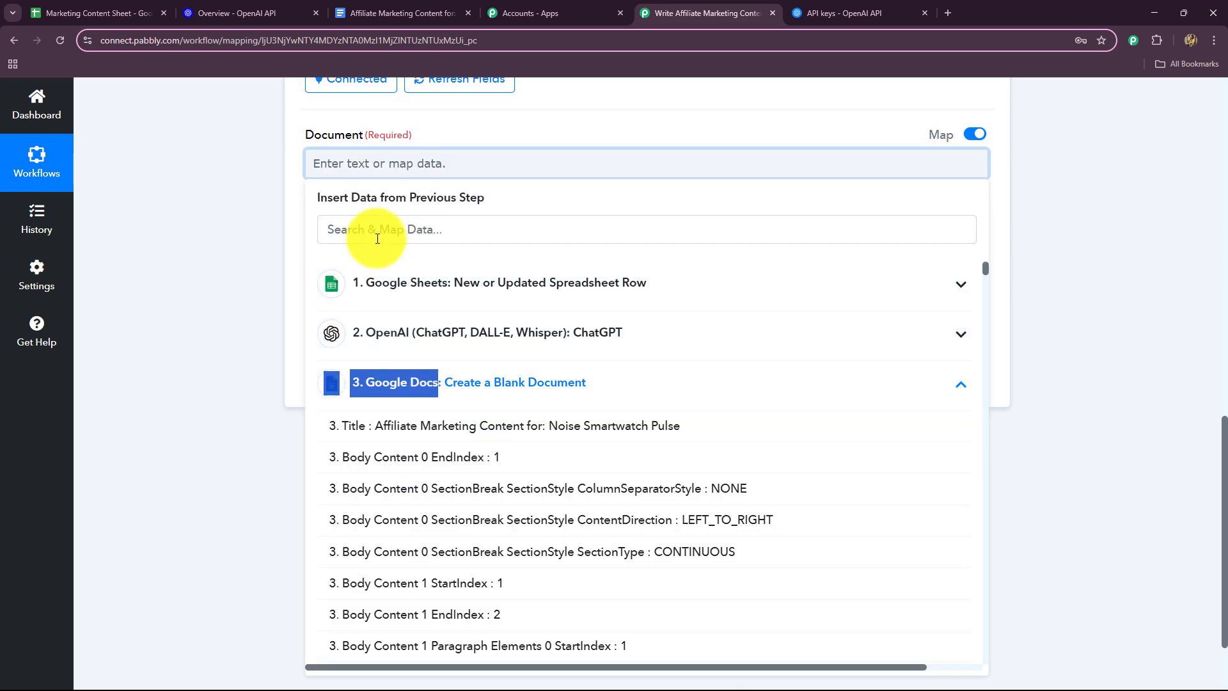
pyautogui.click(320, 229)
pyautogui.write('id')
pyautogui.scroll(-15, 424, 579)
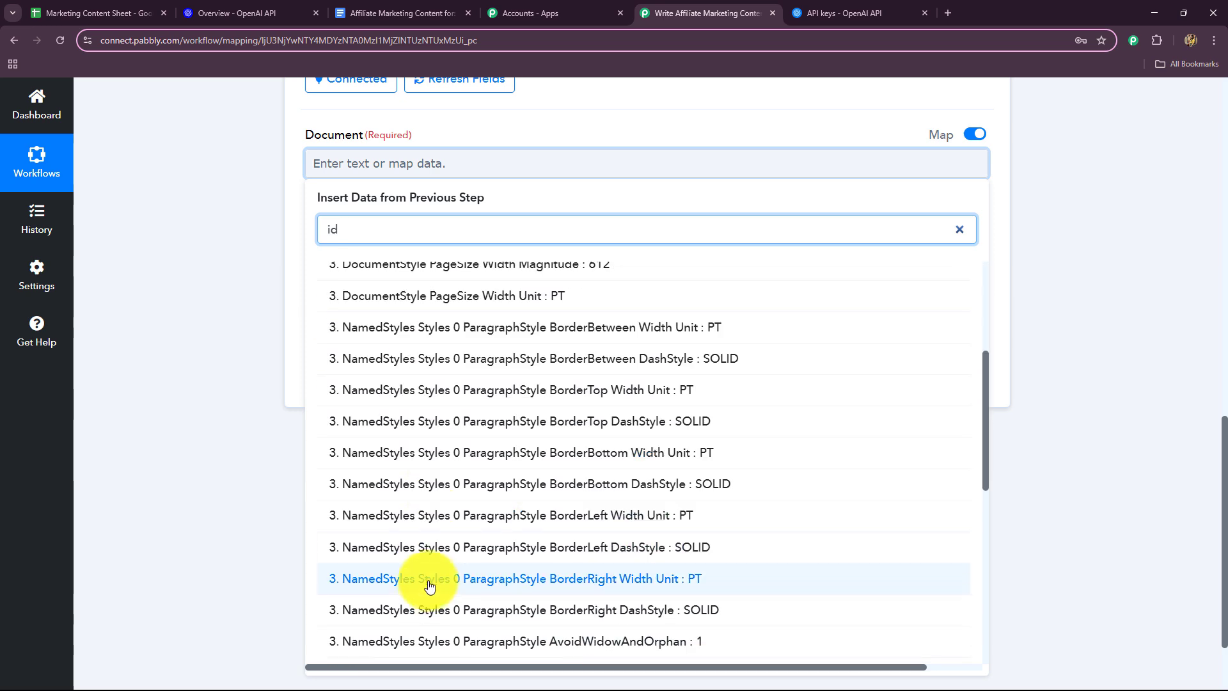
pyautogui.click(467, 323)
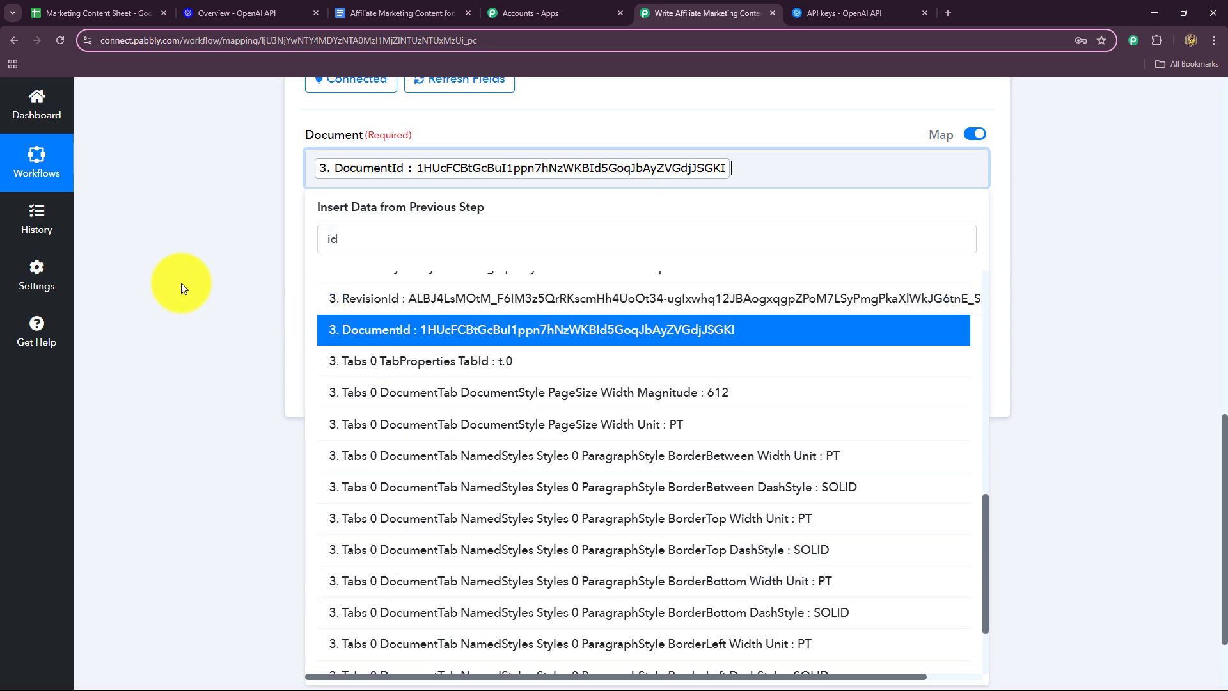
pyautogui.click(179, 282)
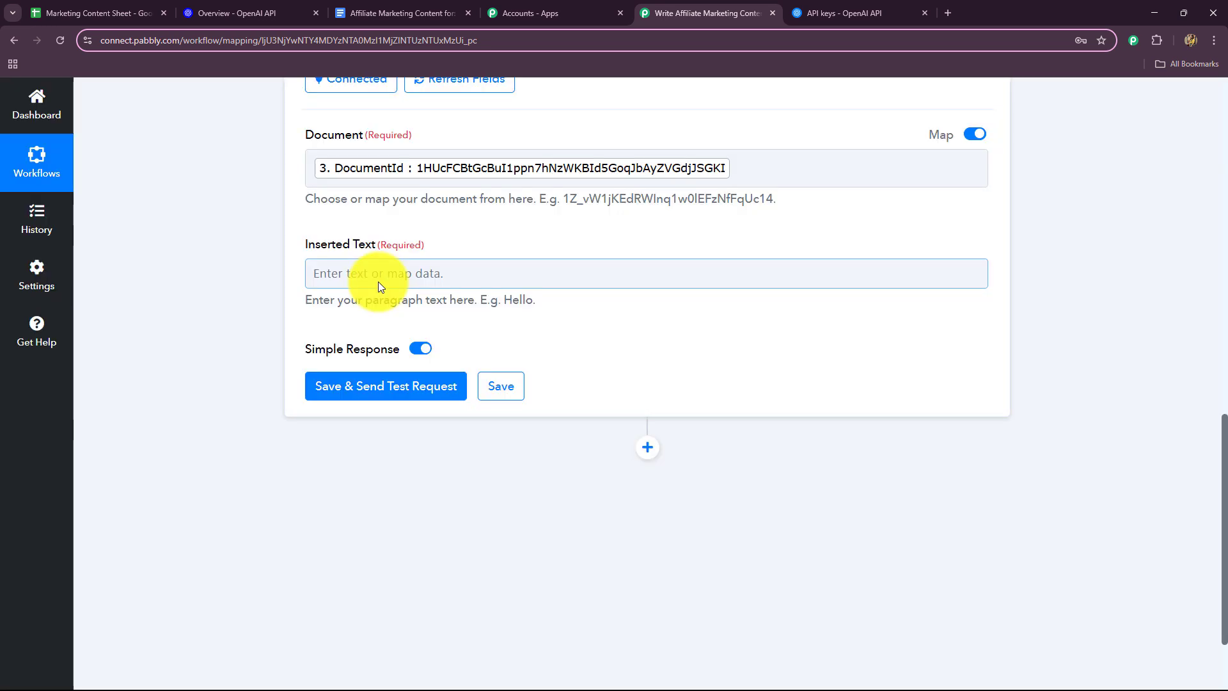
# - Map the Inserted Text to ChatGPT's Choices 0 Message Content and try to save the action with a test request
pyautogui.click(379, 281)
pyautogui.click(448, 331)
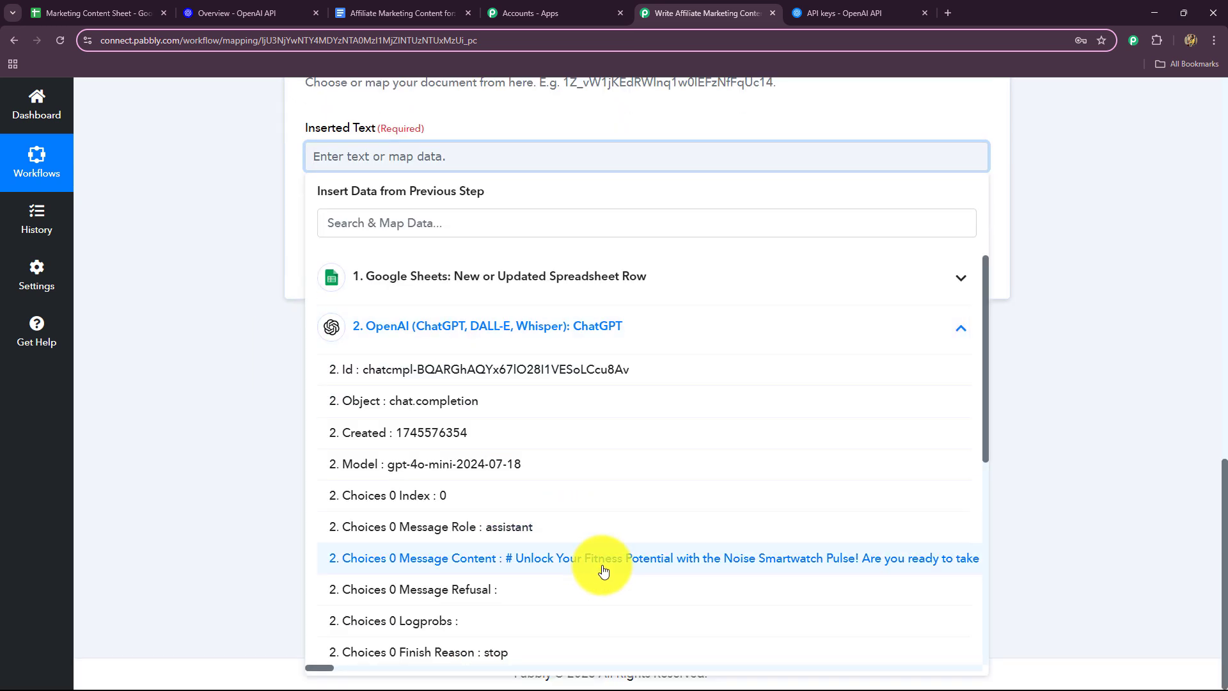
pyautogui.click(598, 559)
pyautogui.click(366, 467)
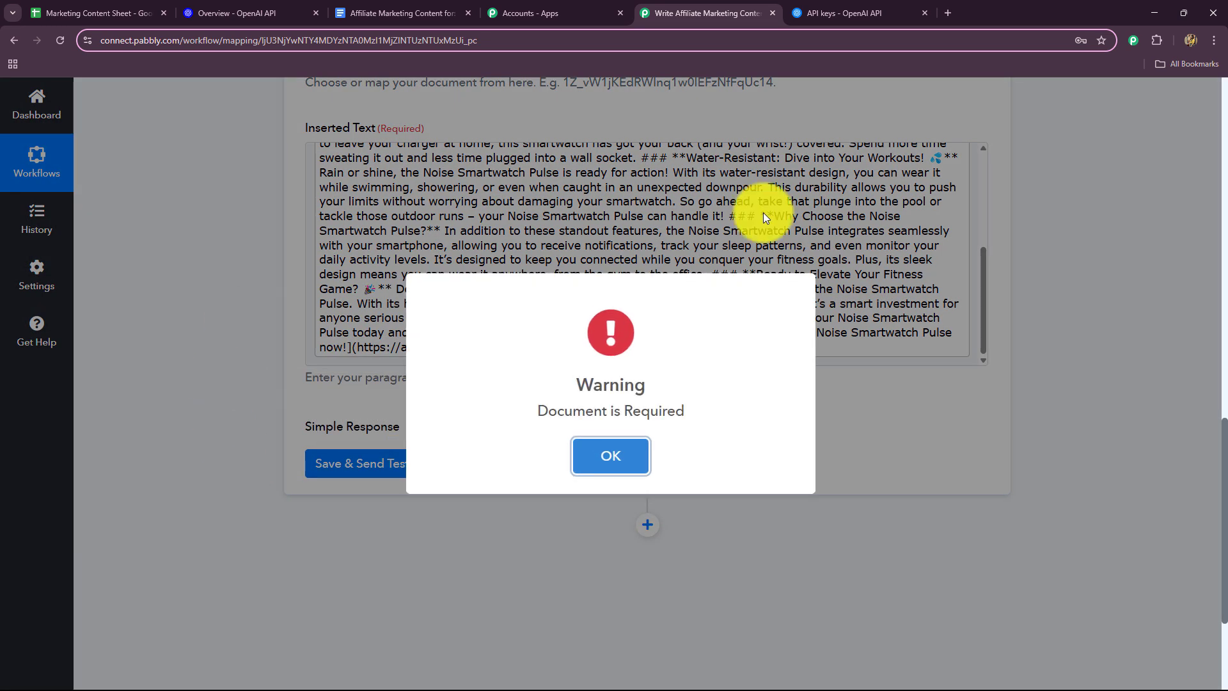
pyautogui.click(644, 455)
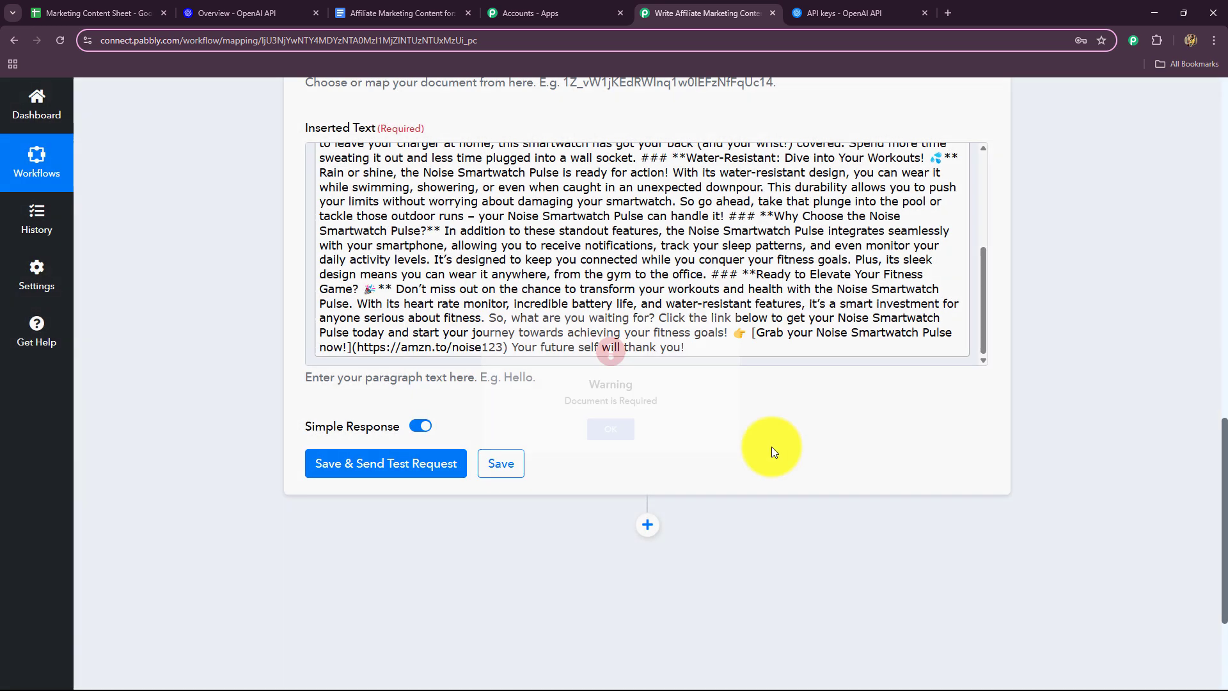
# - Map the Document field again to the DocumentId from the Create a Blank Document step
pyautogui.scroll(4, 777, 445)
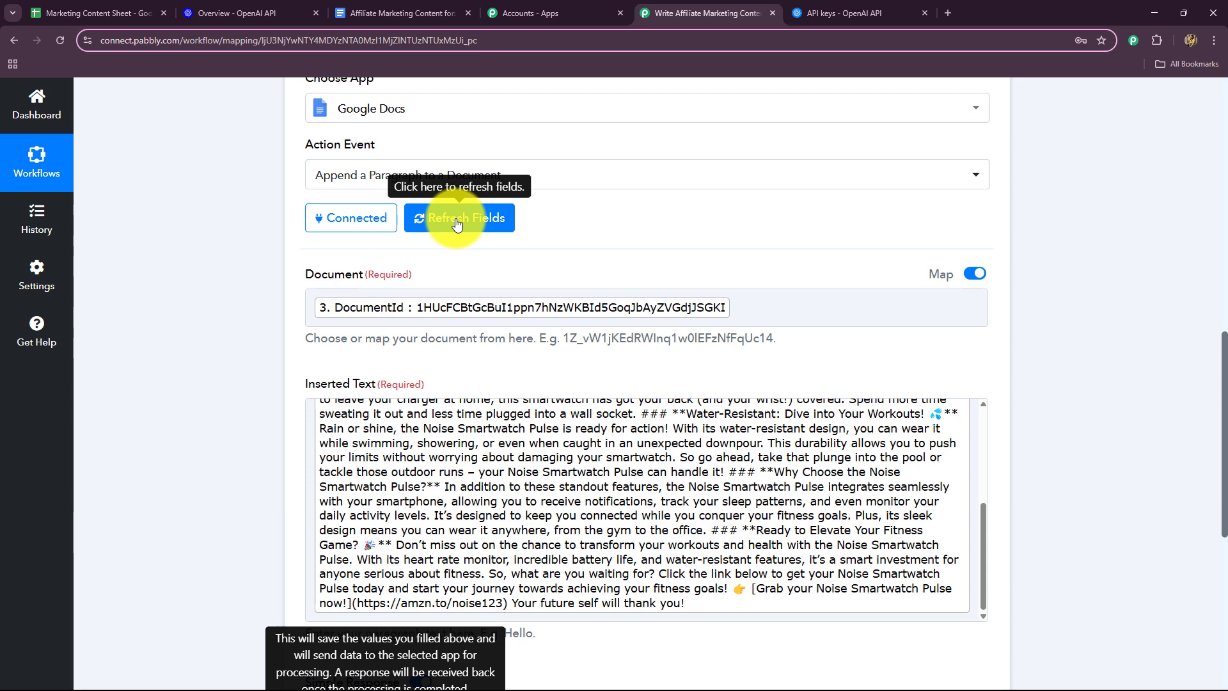
pyautogui.click(347, 219)
pyautogui.click(359, 305)
pyautogui.scroll(-4, 384, 295)
pyautogui.click(390, 287)
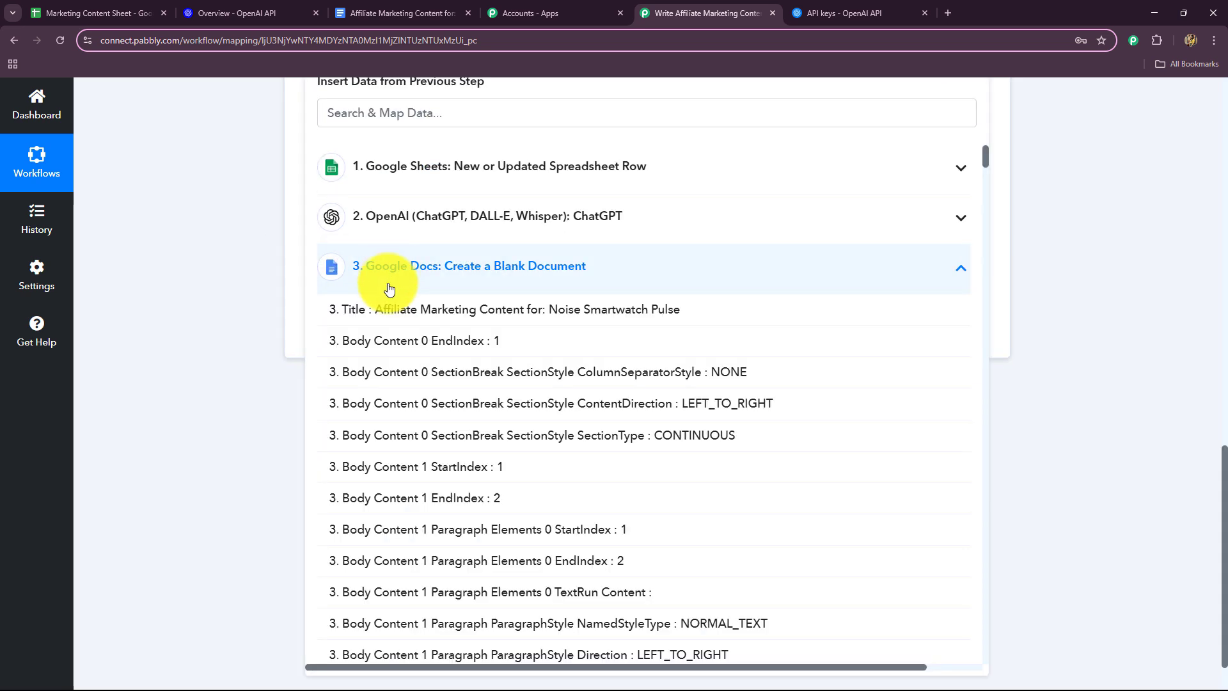
pyautogui.click(381, 114)
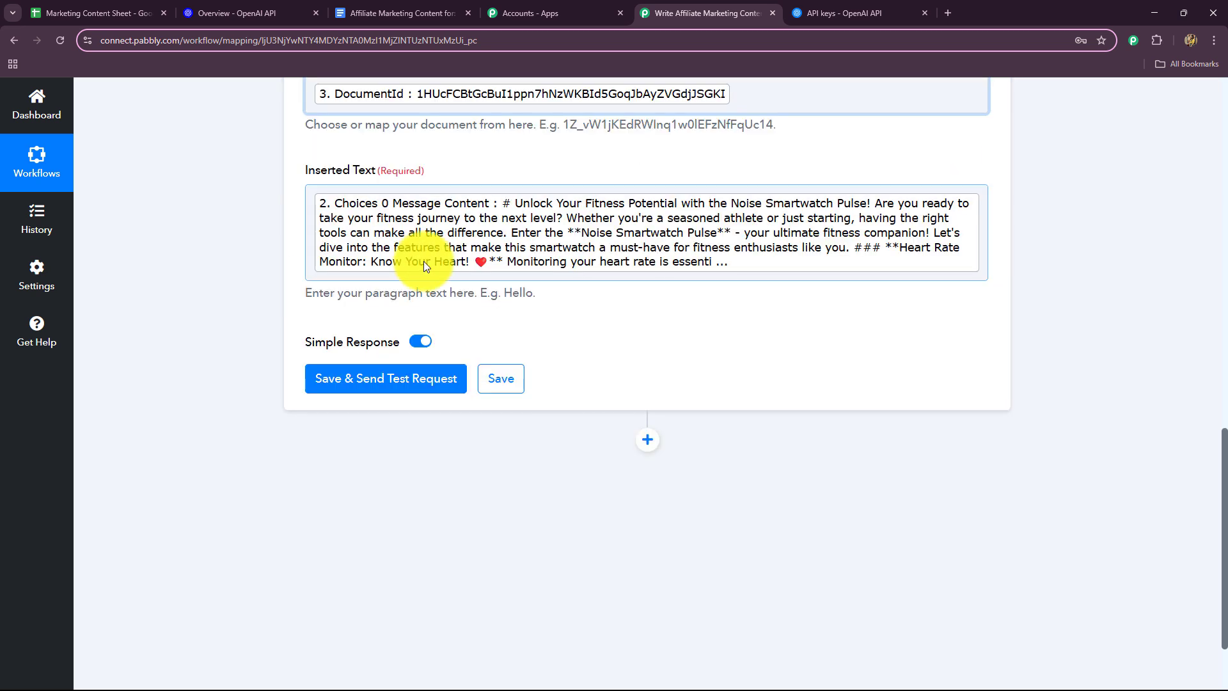
# - Save the Append a Paragraph action with a test request and check the inserted content in the Google Docs document
pyautogui.click(391, 383)
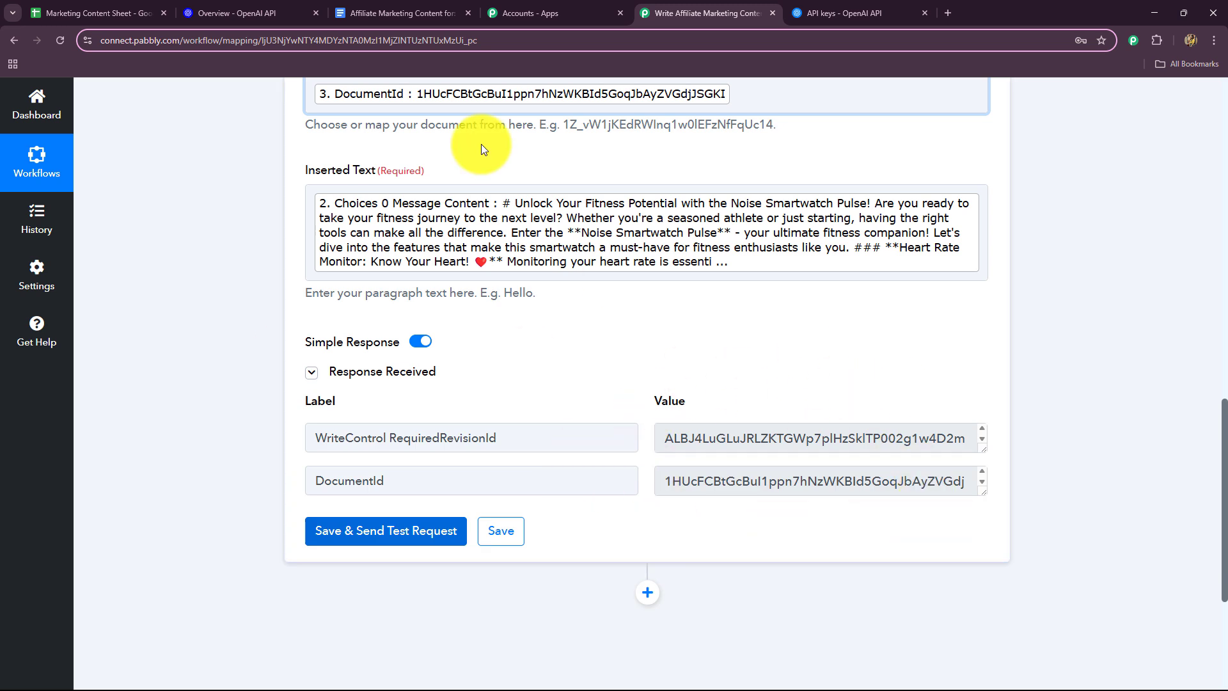
pyautogui.click(382, 10)
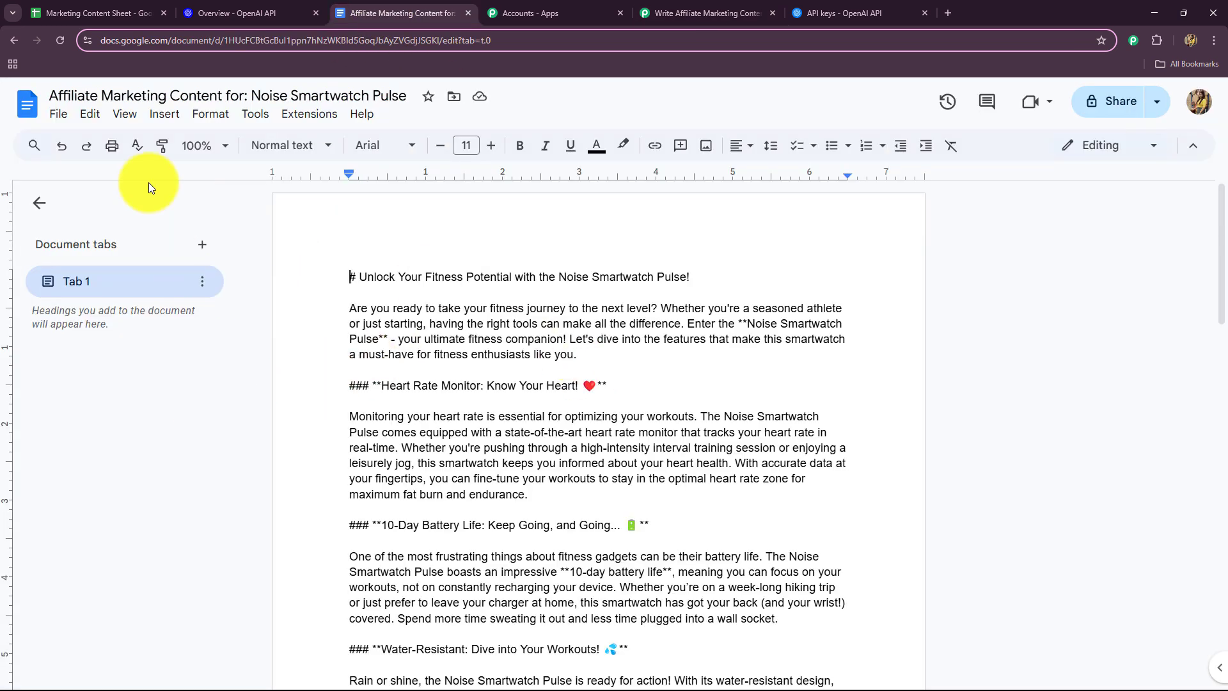
# - Read through the Noise Smartwatch Pulse document, then switch to the Pabbly Connect workflow and collapse its Append a Paragraph to a Document action
pyautogui.scroll(-15, 242, 363)
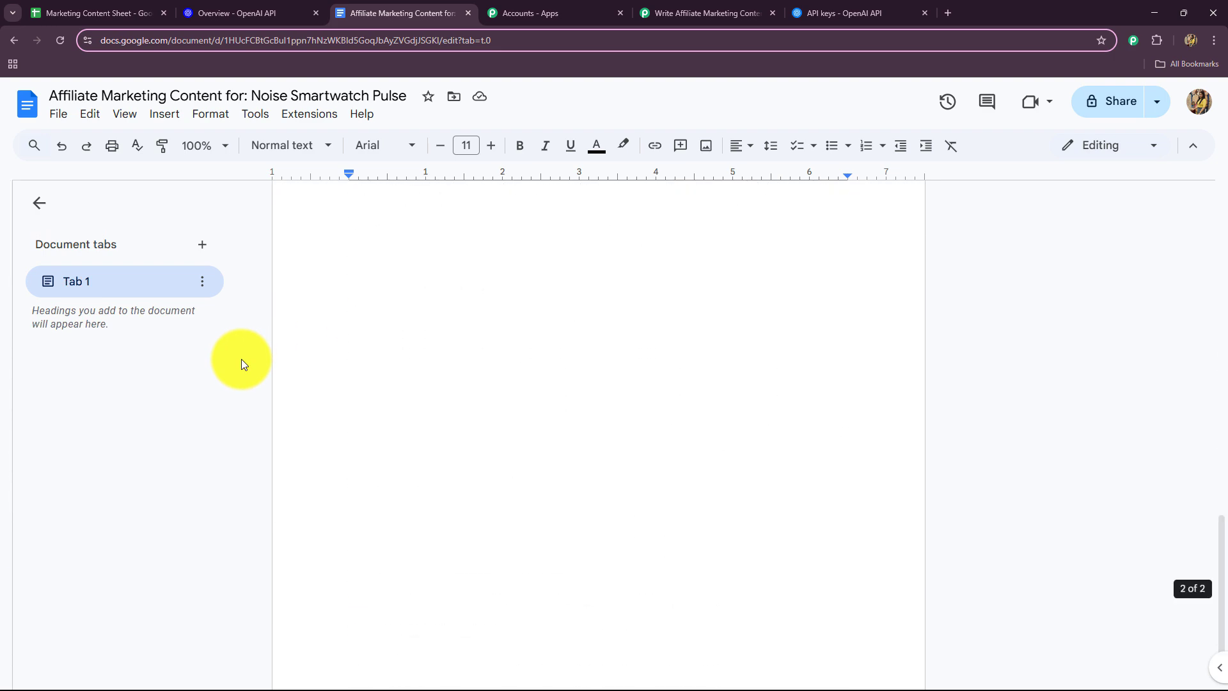
pyautogui.scroll(15, 241, 359)
pyautogui.click(704, 13)
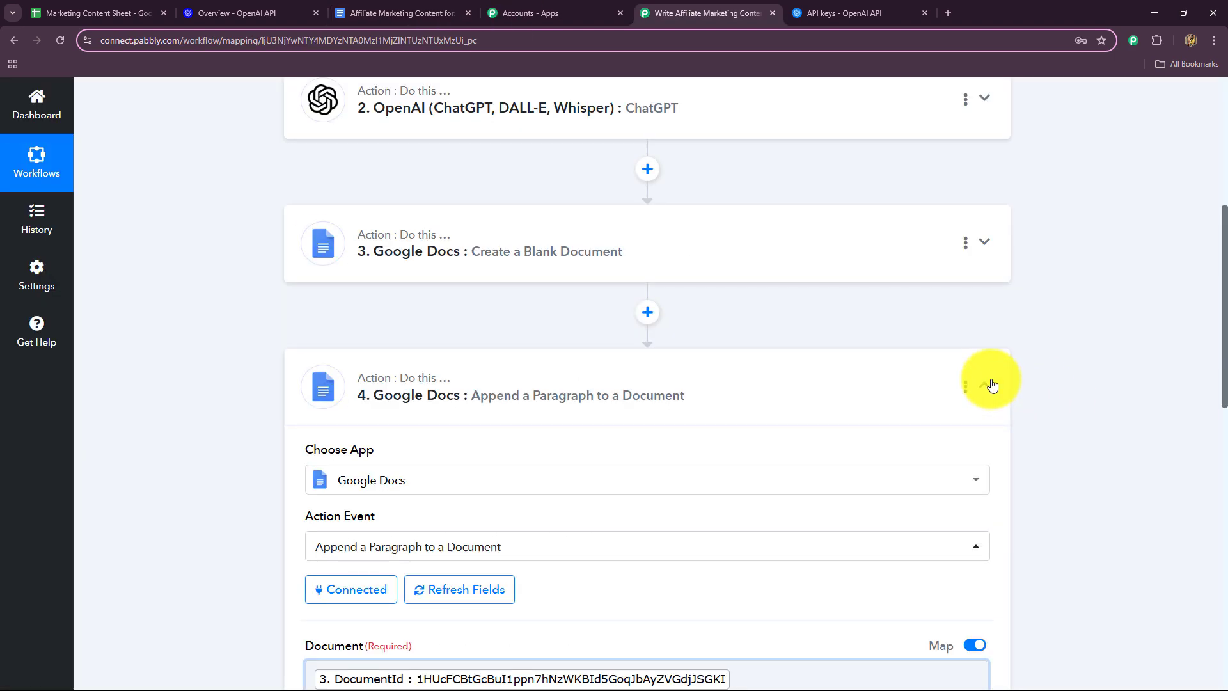
pyautogui.click(985, 384)
# - Review the workflow from the Google Sheets trigger through the ChatGPT and Google Docs actions, checking the source row in the Marketing Content Sheet
pyautogui.scroll(-4, 806, 137)
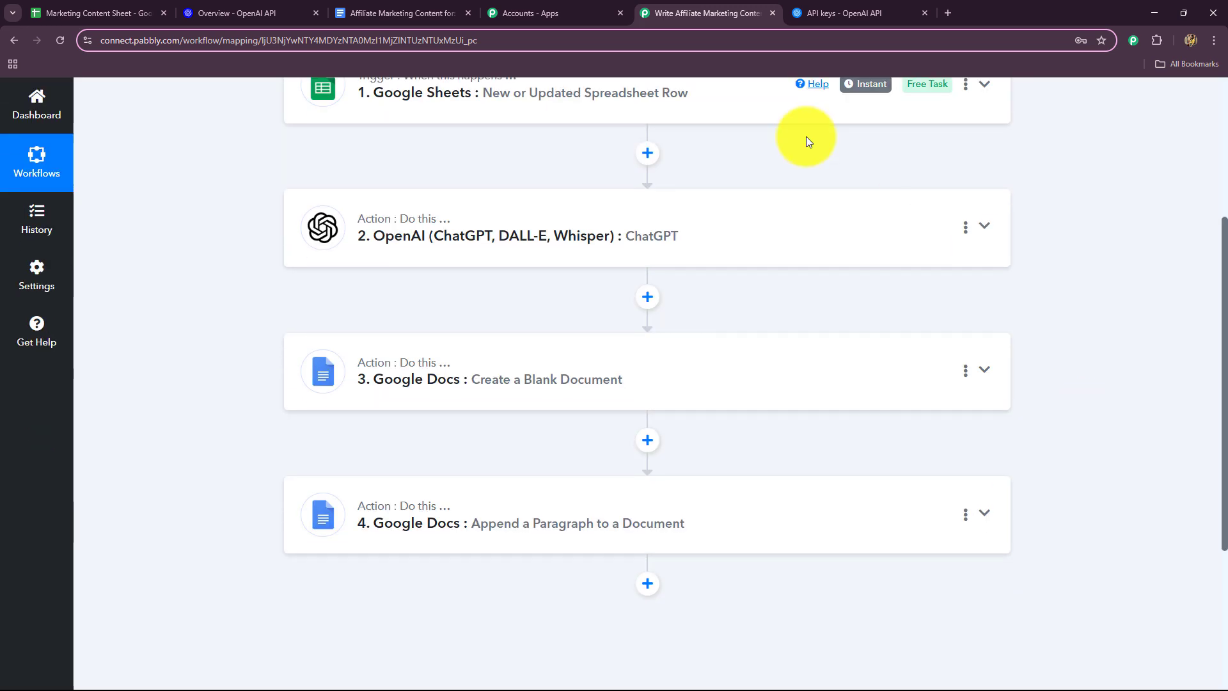
pyautogui.scroll(5, 472, 289)
pyautogui.scroll(-4, 278, 280)
pyautogui.scroll(1, 266, 214)
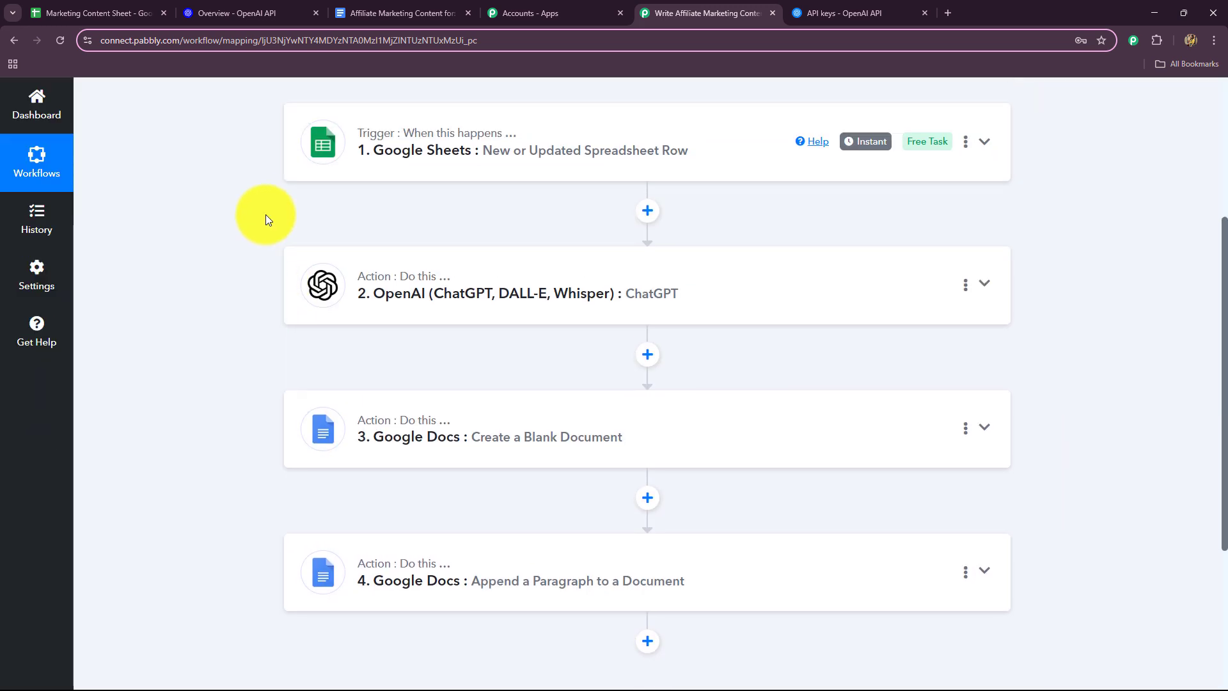
pyautogui.scroll(1, 266, 214)
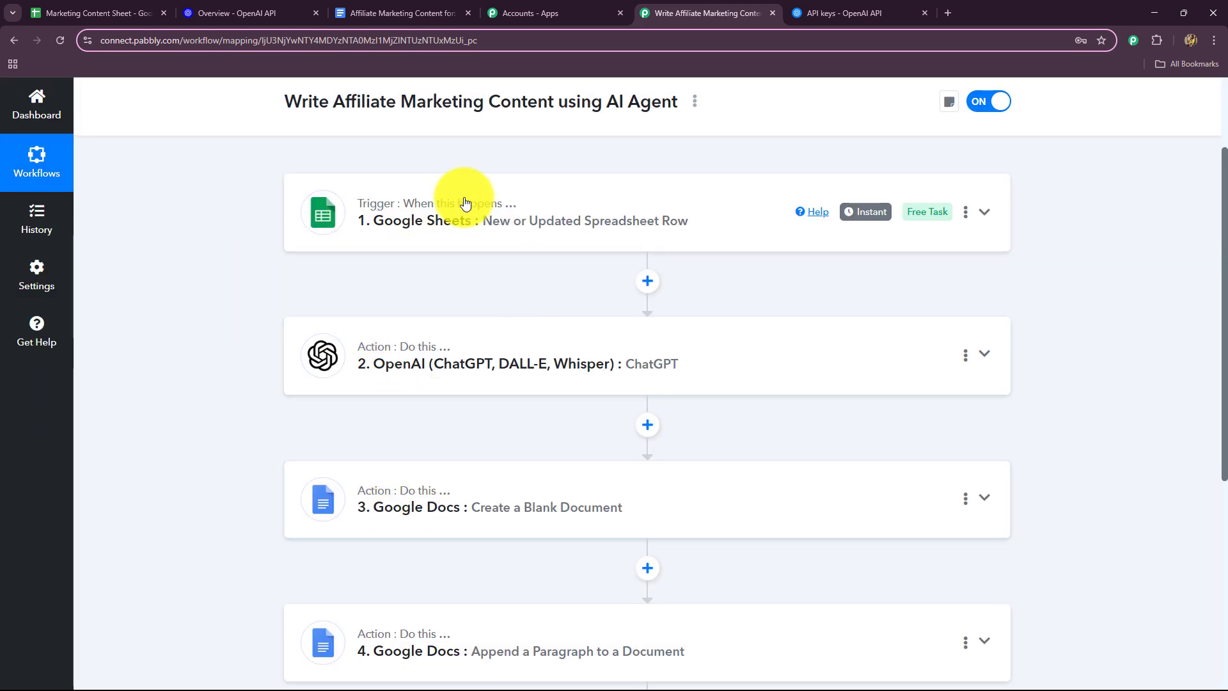
pyautogui.click(61, 13)
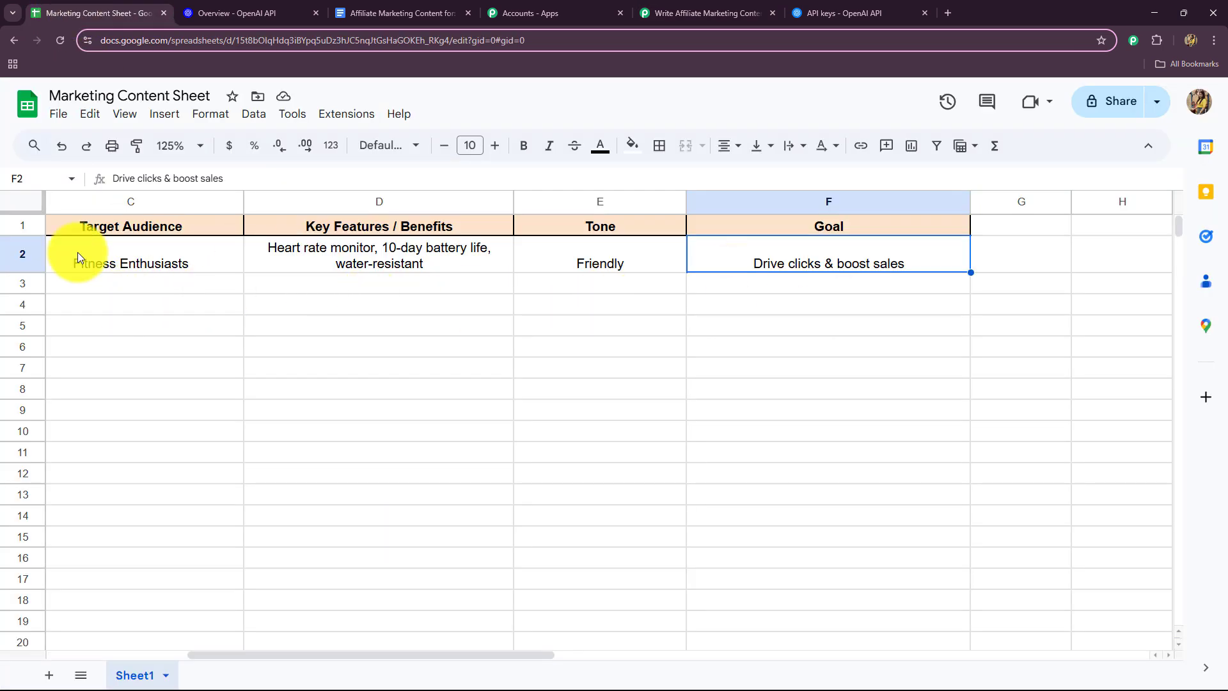
pyautogui.click(709, 13)
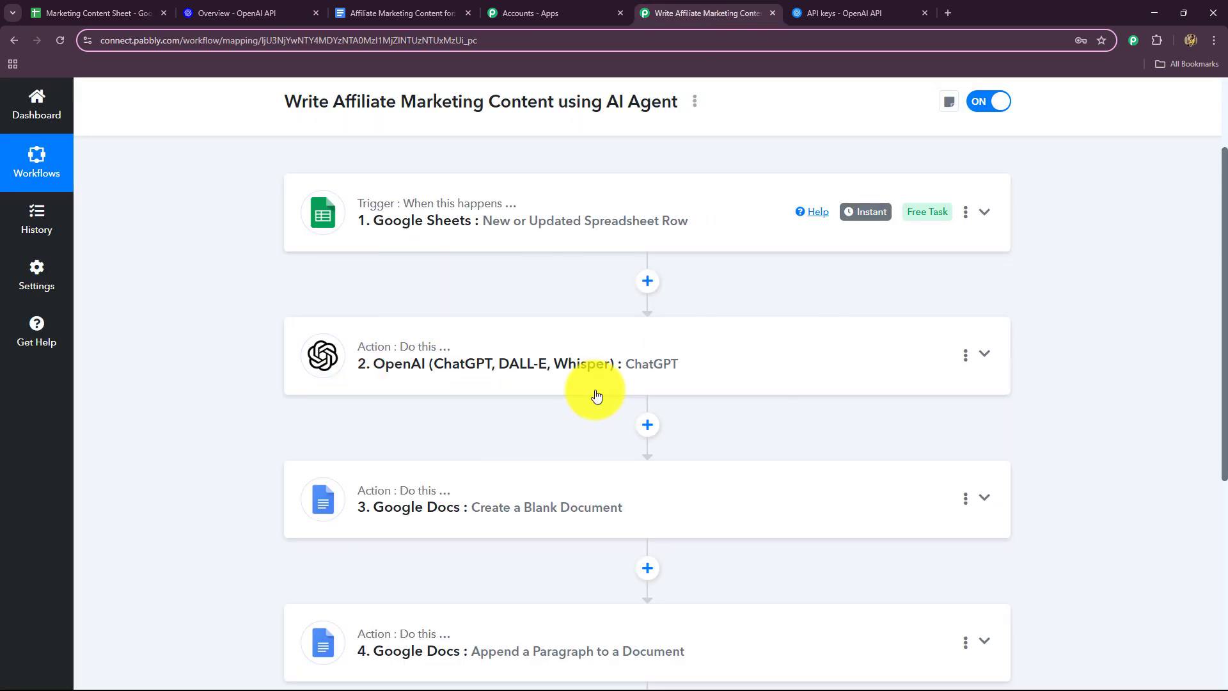
pyautogui.scroll(-2, 531, 384)
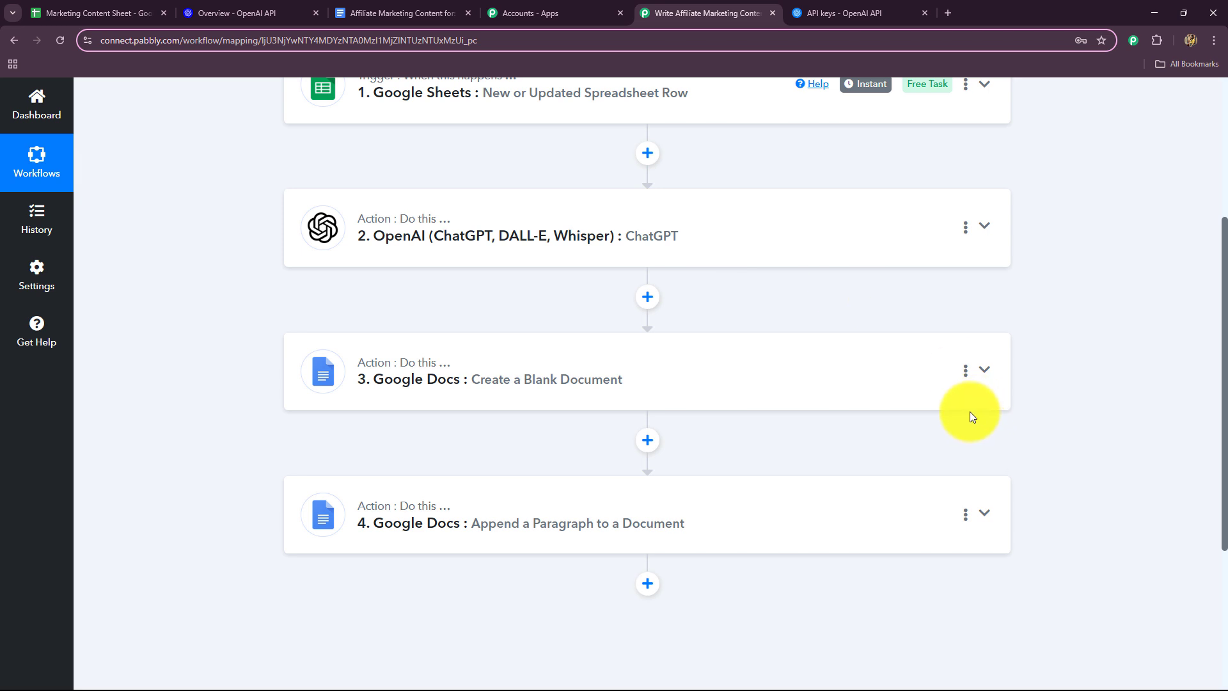
pyautogui.scroll(2, 598, 324)
pyautogui.scroll(-2, 285, 315)
pyautogui.scroll(2, 192, 192)
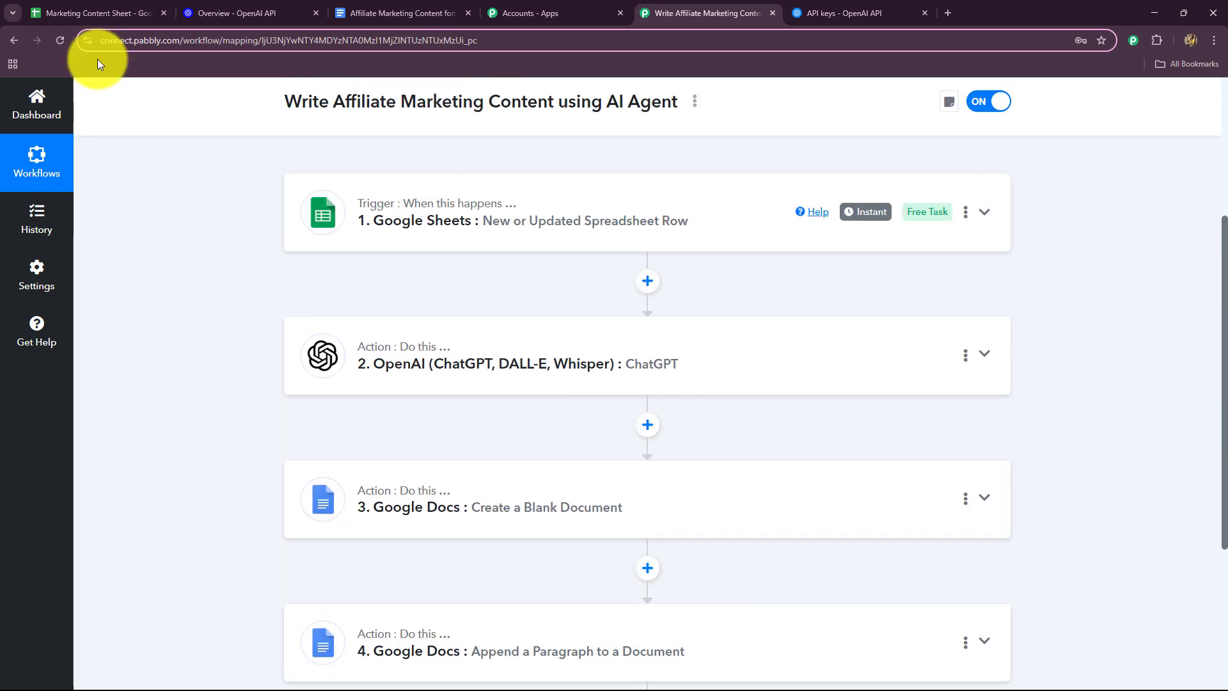
# - In the Marketing Content Sheet, fill row 3 for Anker PowerCore 10000: Travelers; Compact size, fast charging, long battery life; Helpful; Promote portable tech
pyautogui.click(85, 10)
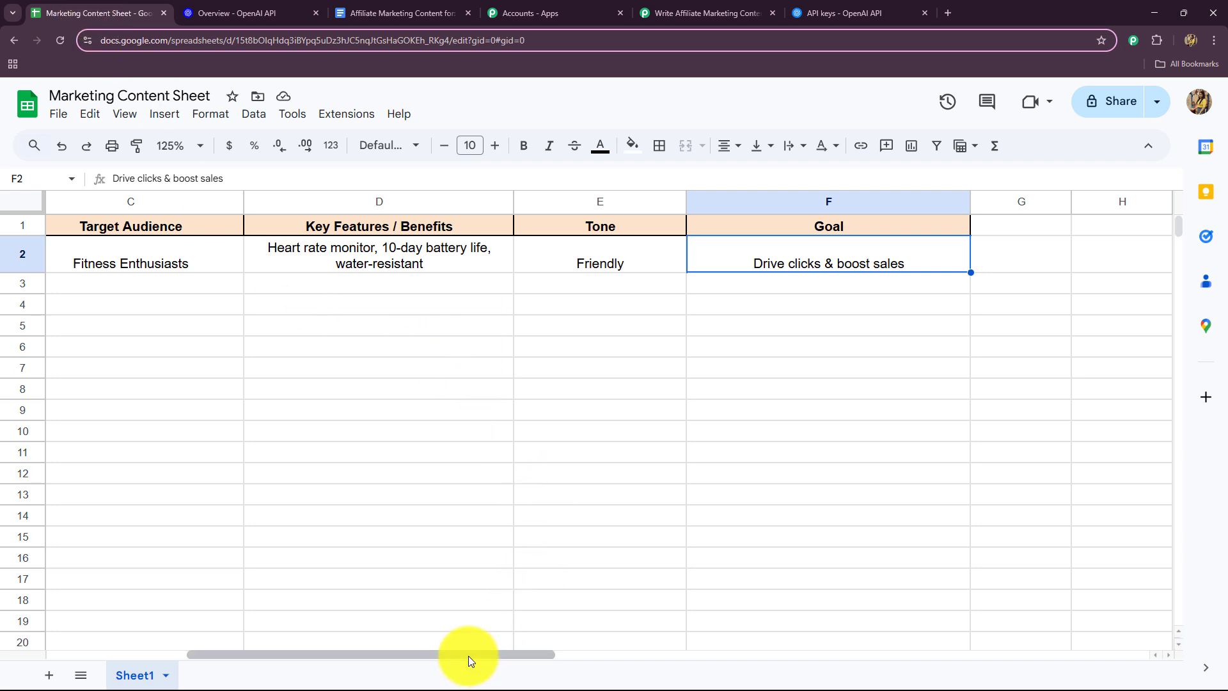
pyautogui.moveTo(468, 656); pyautogui.dragTo(192, 563)
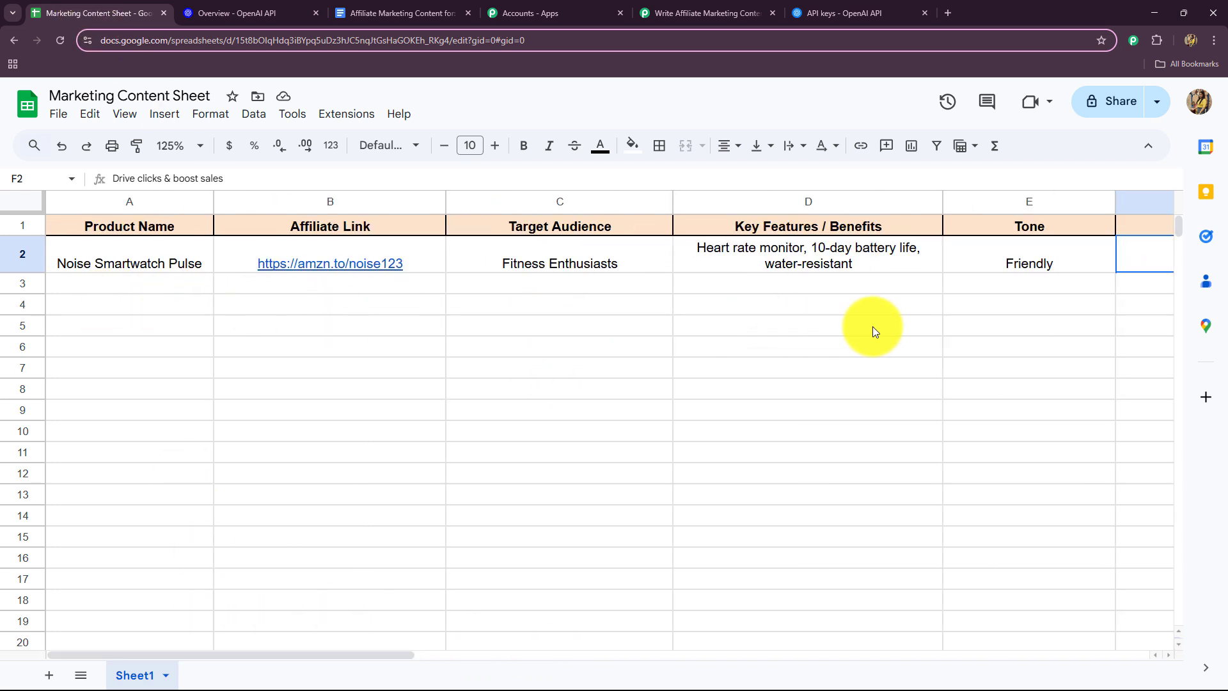
pyautogui.click(171, 282)
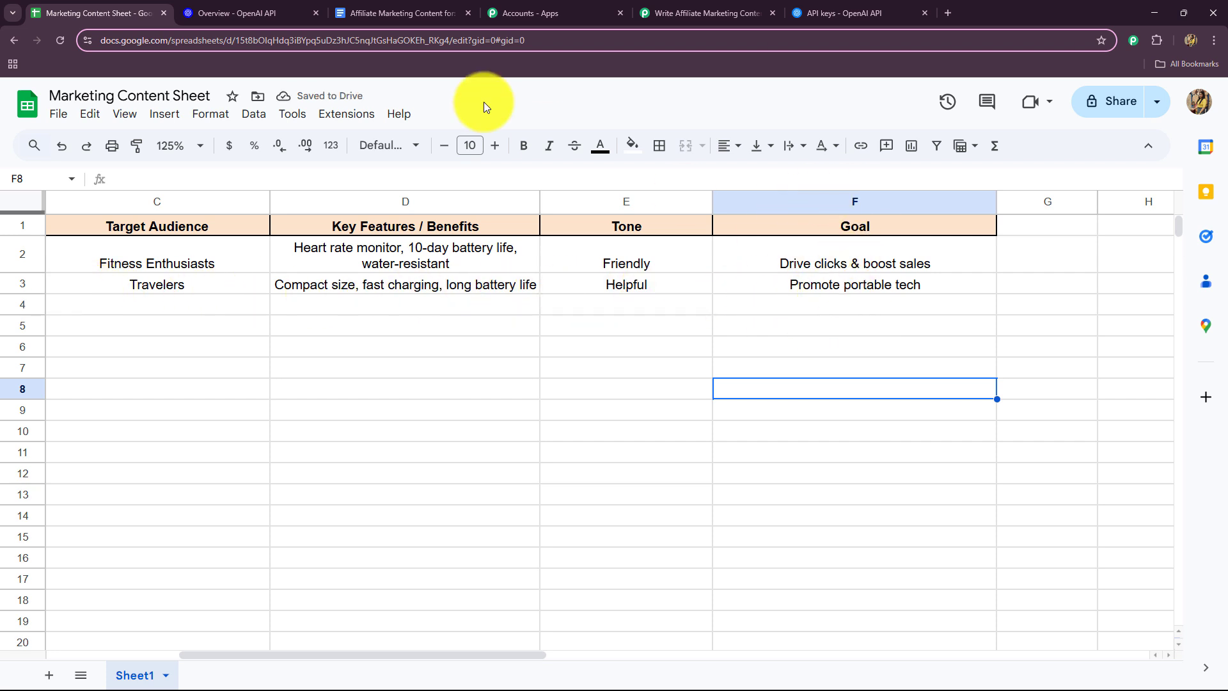
# - Open the Anker PowerCore 10000 affiliate content document from the recent Google Docs files and read through its text
pyautogui.click(390, 12)
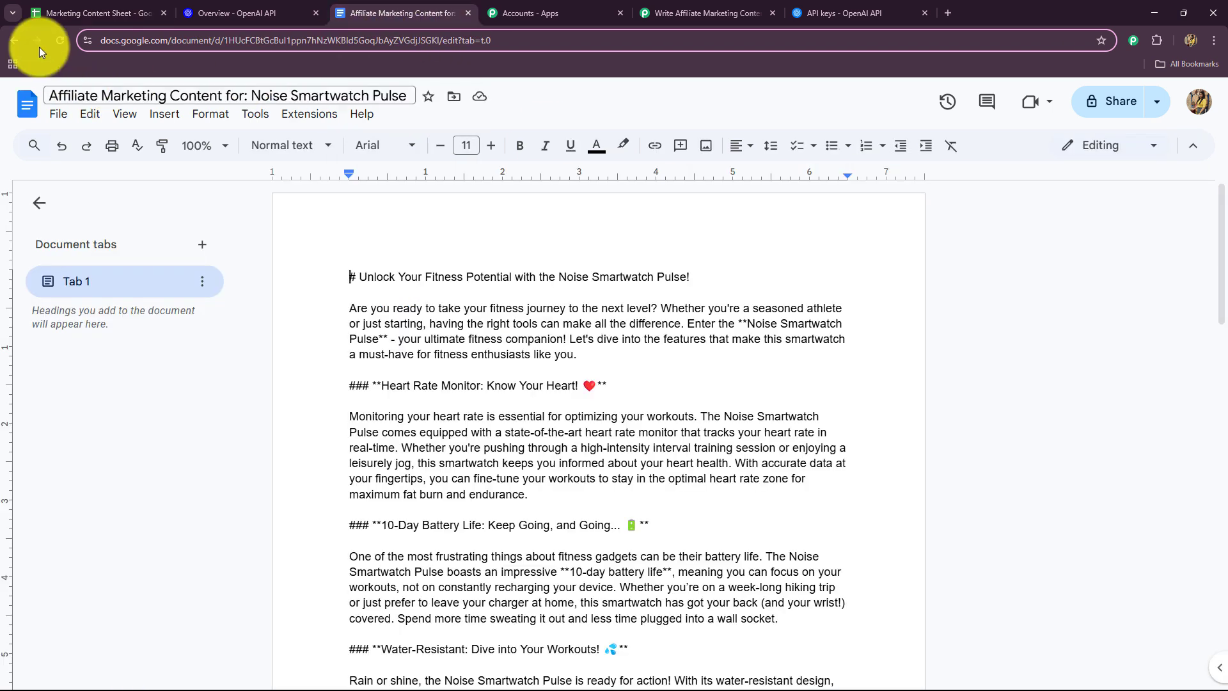
pyautogui.click(14, 41)
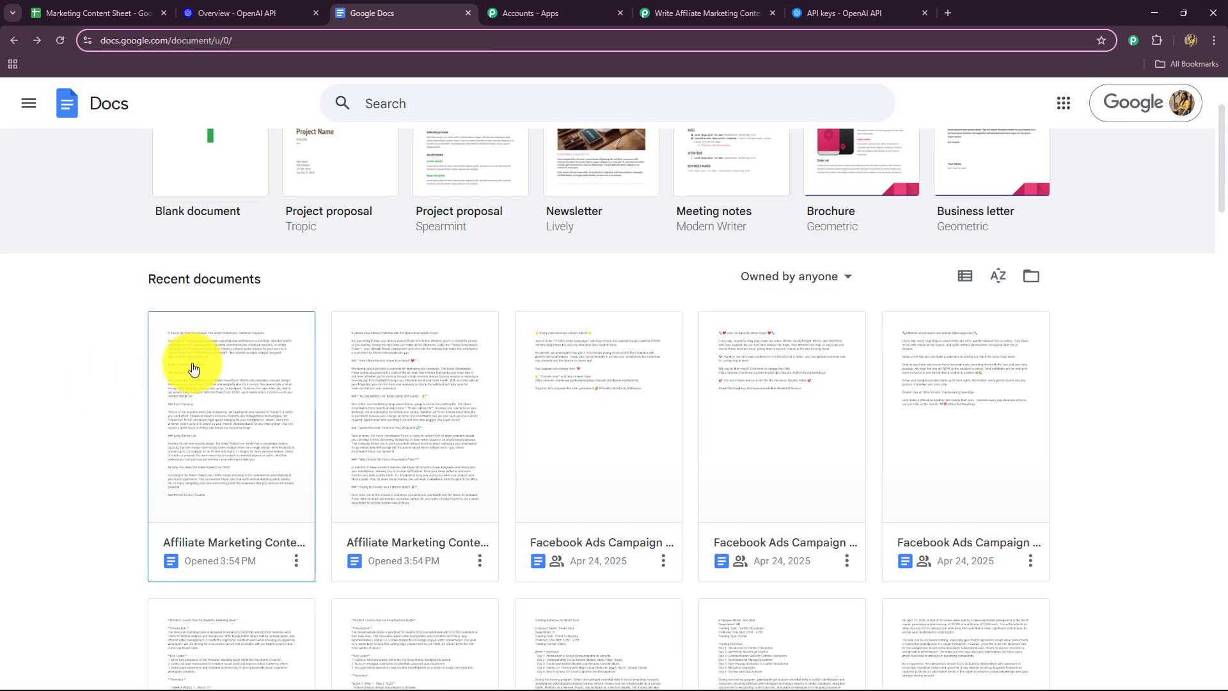
pyautogui.click(192, 367)
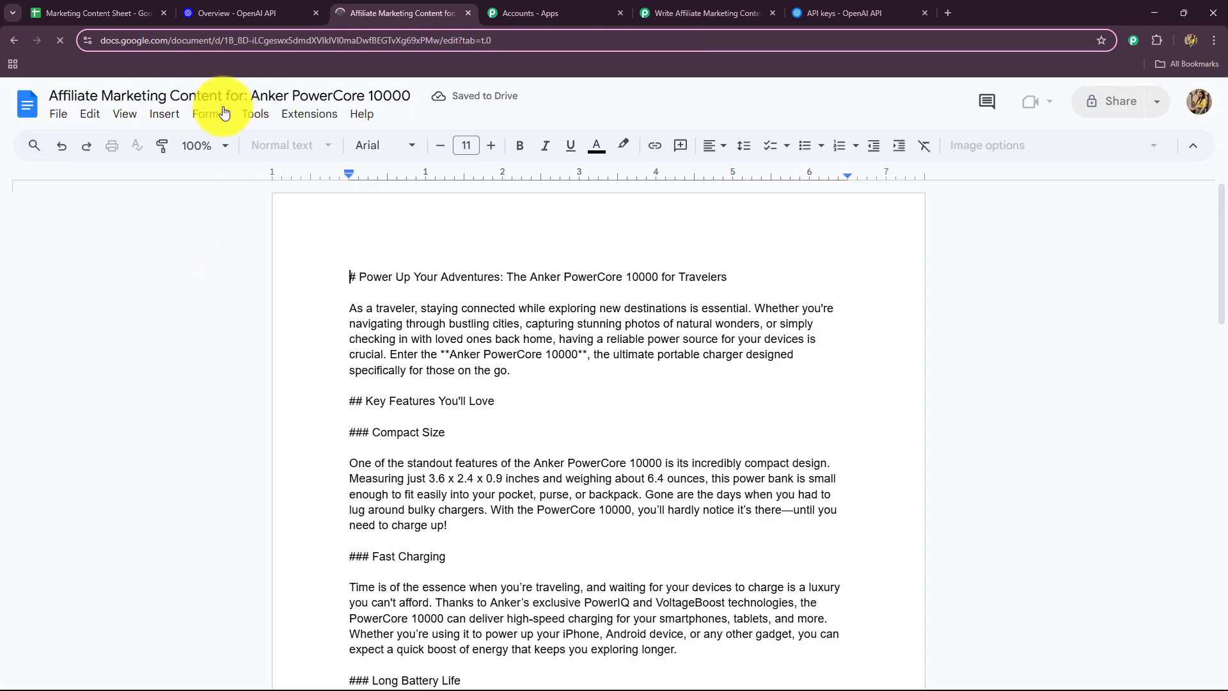
pyautogui.scroll(-12, 321, 343)
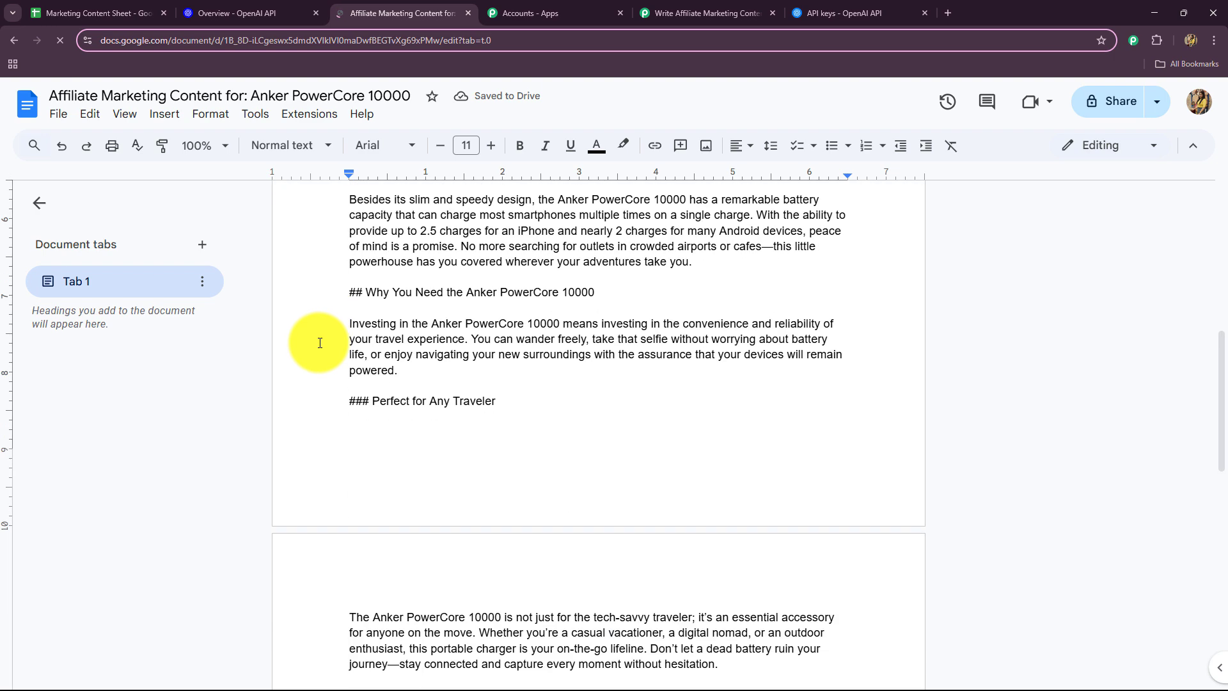
pyautogui.scroll(6, 321, 344)
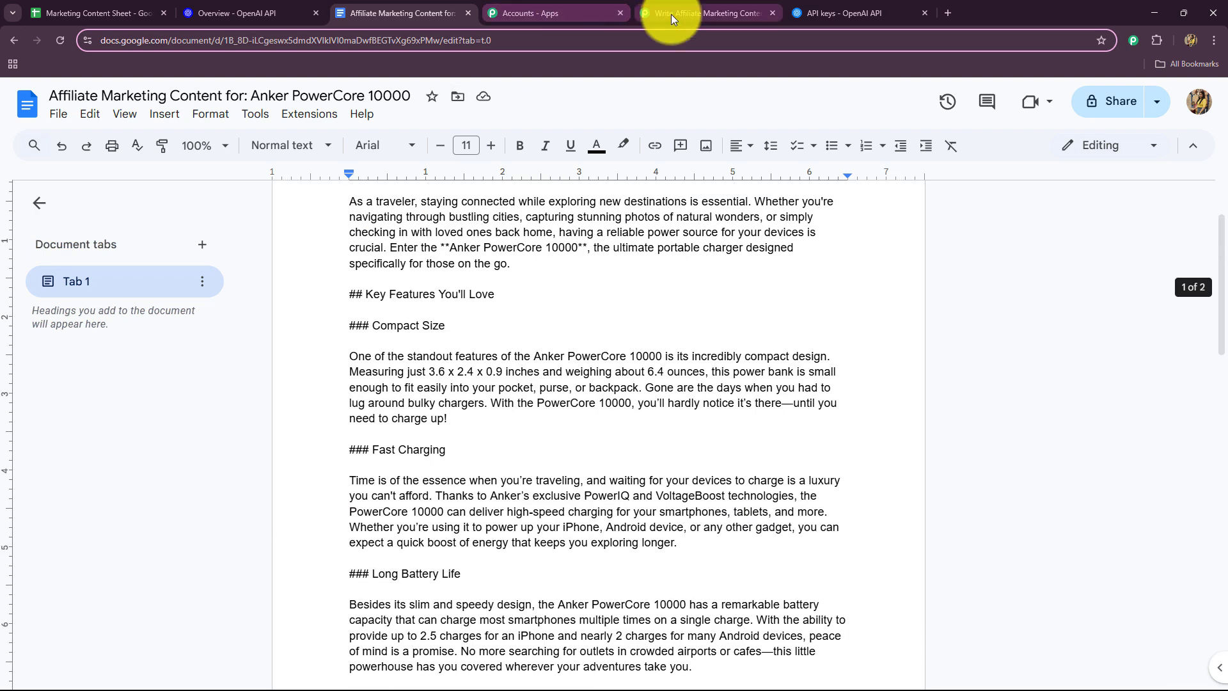
# - Switch back to the Pabbly Connect workflow and look over its trigger and three actions
pyautogui.click(671, 14)
pyautogui.scroll(-3, 1131, 443)
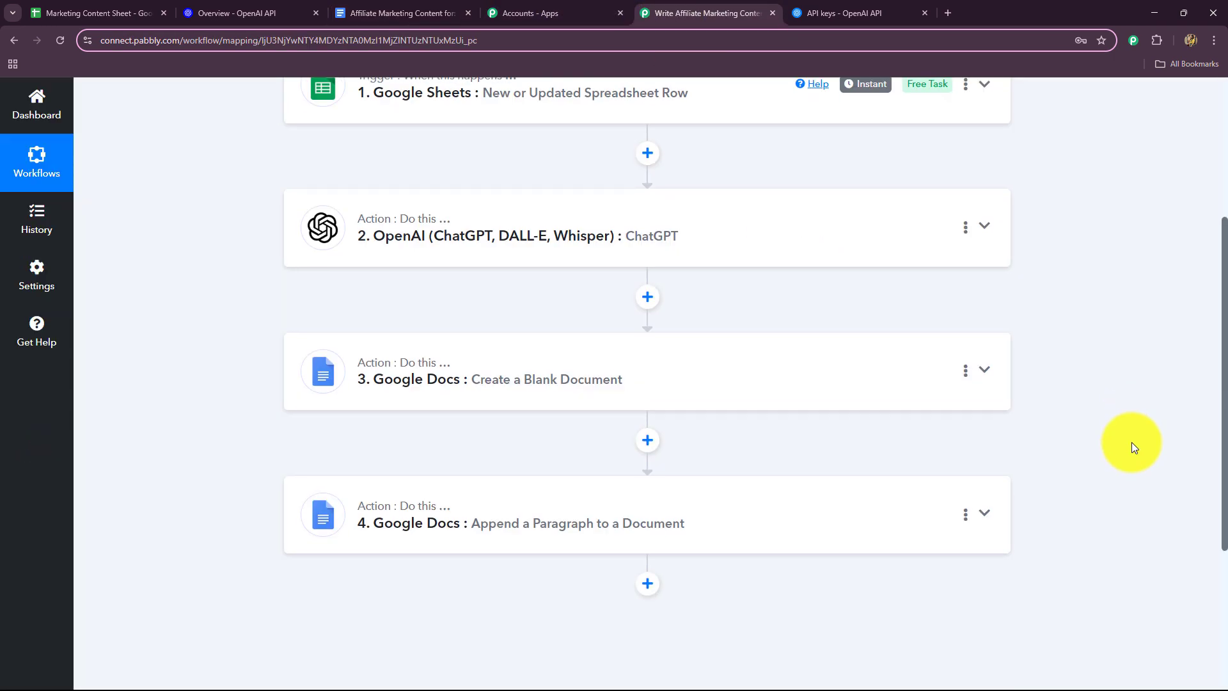
pyautogui.scroll(2, 1090, 262)
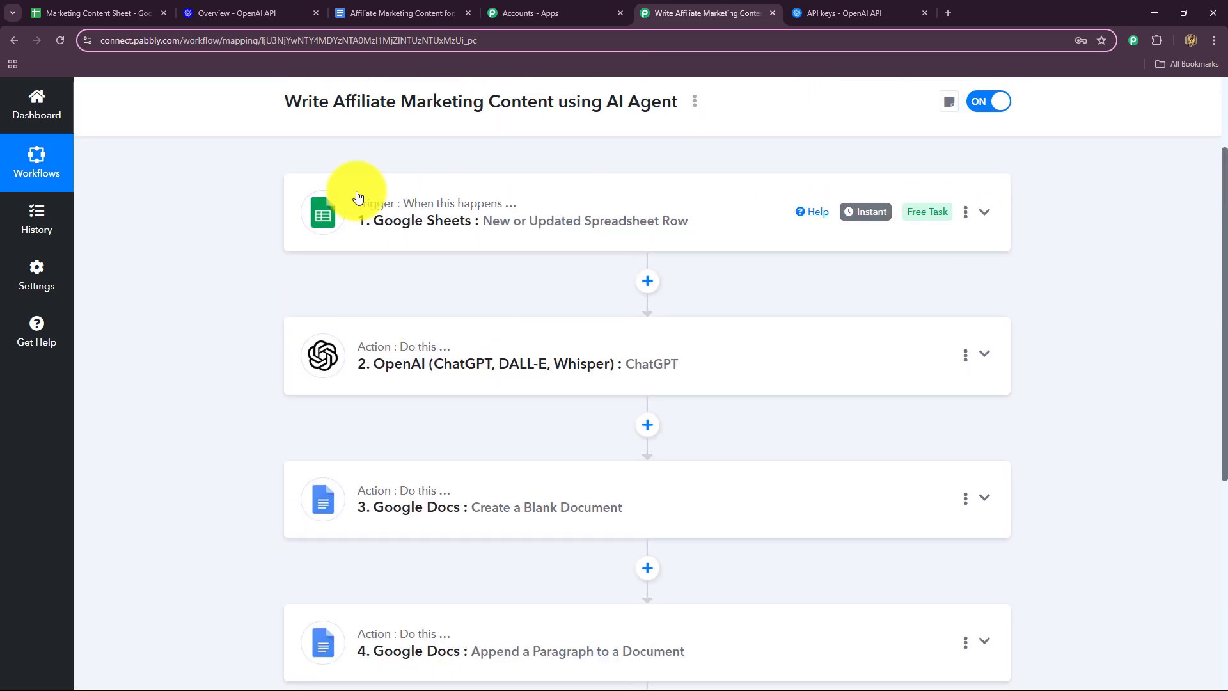